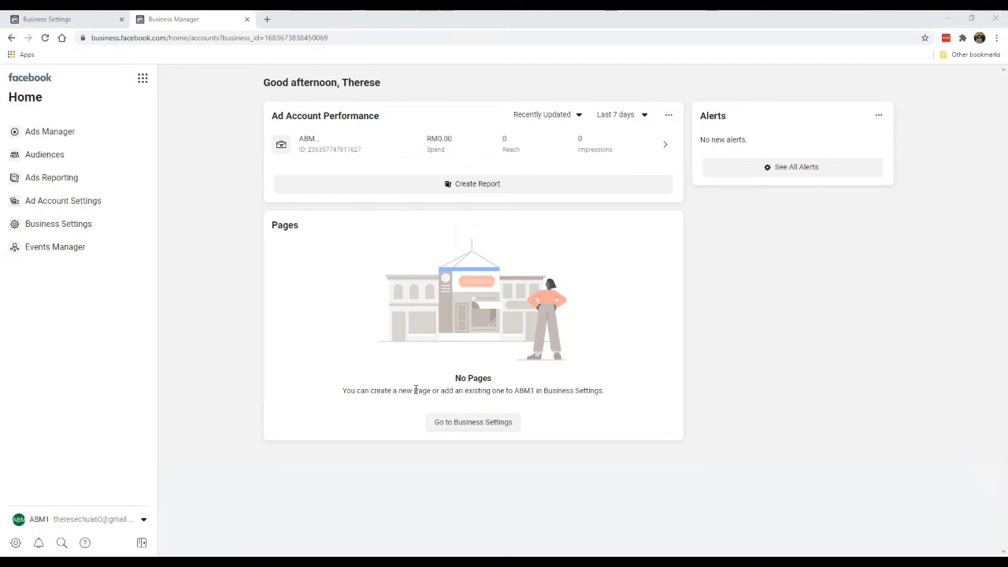
# Step: Open Business Settings from the Pages card on the Business Manager home
pyautogui.click(455, 425)
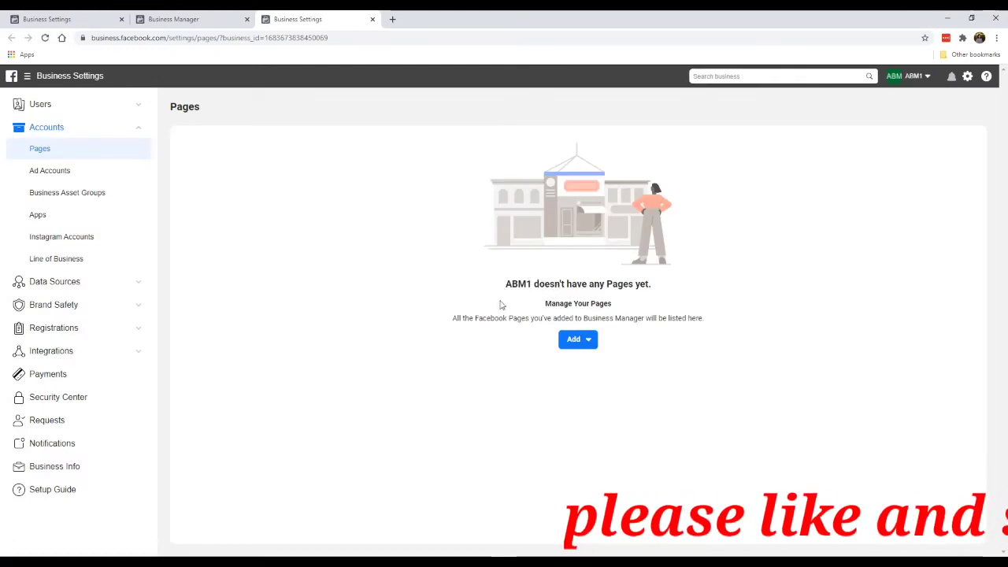
# Step: Show the Add options for Pages: add, request access, or create new
pyautogui.click(577, 342)
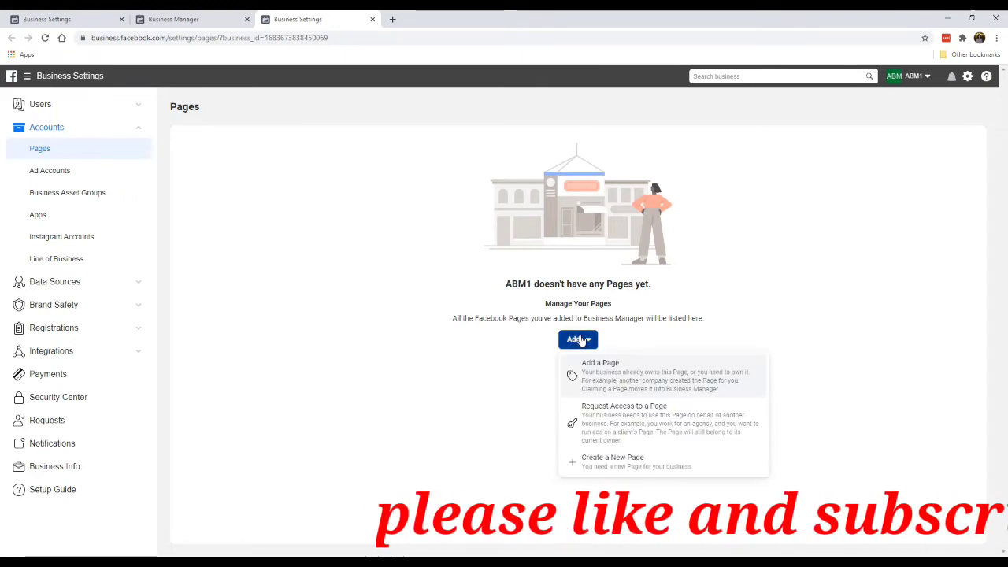
# Step: Look up the existing 'Bee Em Vee' Page under Add a Page, then close without adding it
pyautogui.click(611, 382)
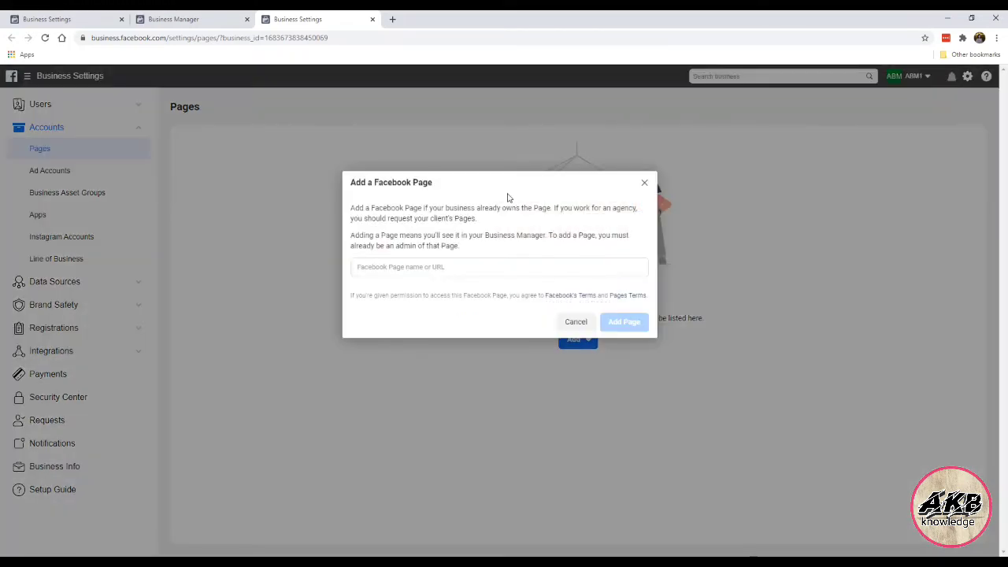
pyautogui.click(456, 265)
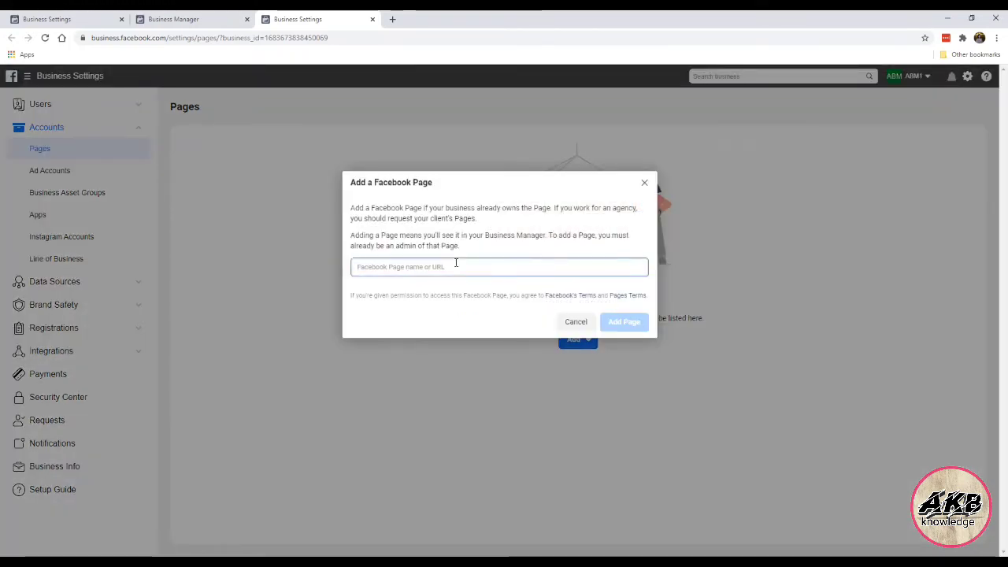
pyautogui.write('bee em vee')
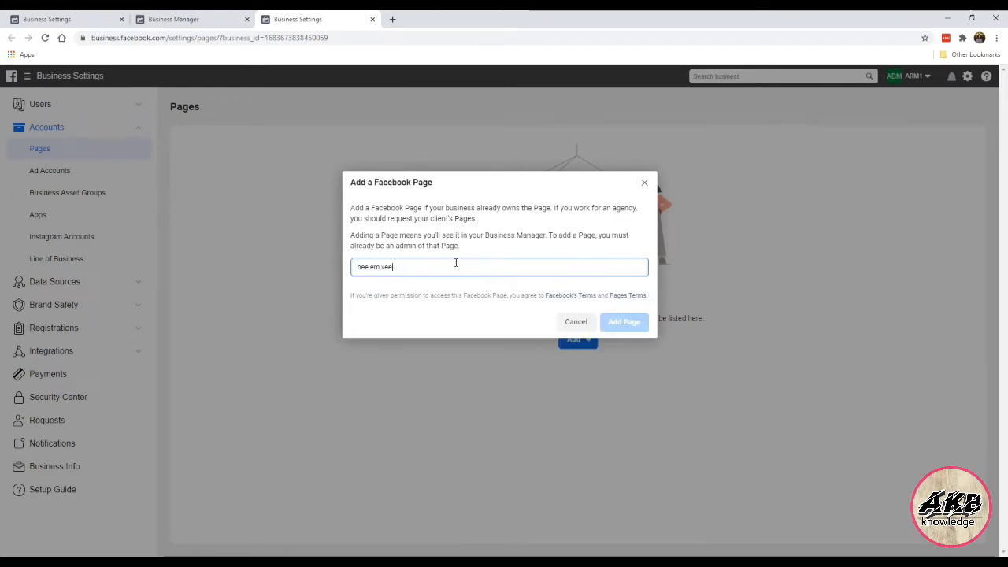
pyautogui.click(462, 296)
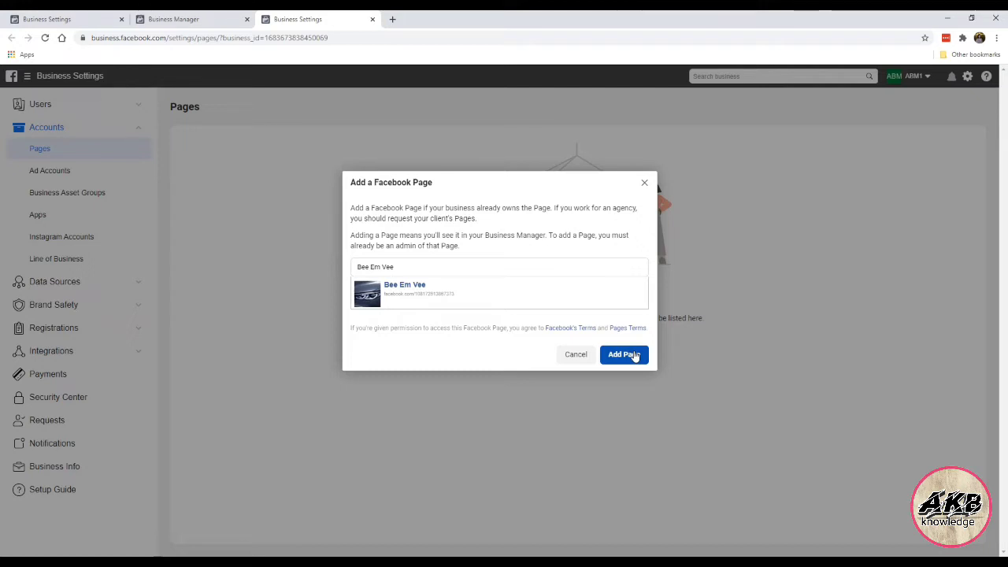
pyautogui.click(645, 183)
# Step: Start creating a new Page from the Add menu to reach the category choices
pyautogui.click(577, 341)
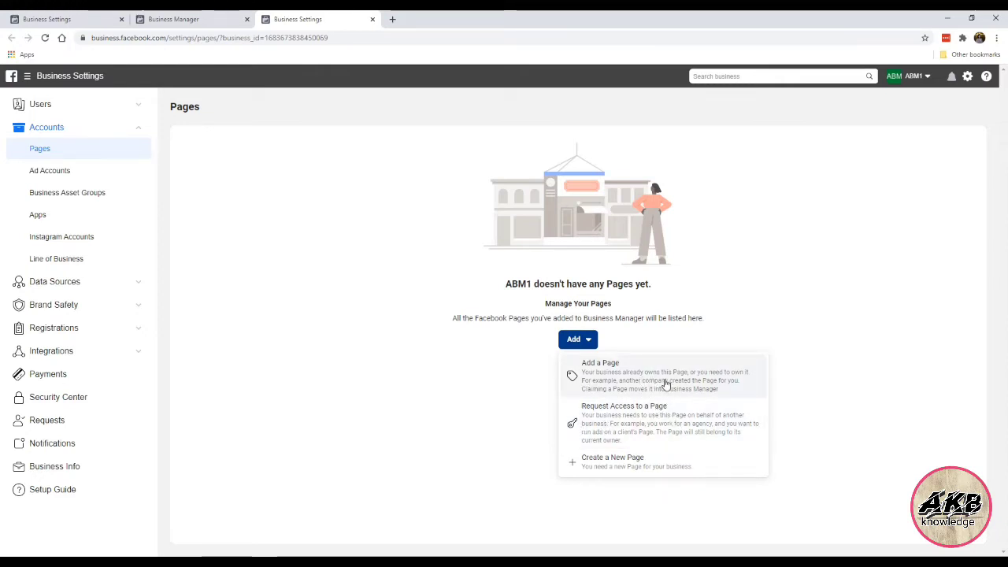
pyautogui.click(604, 467)
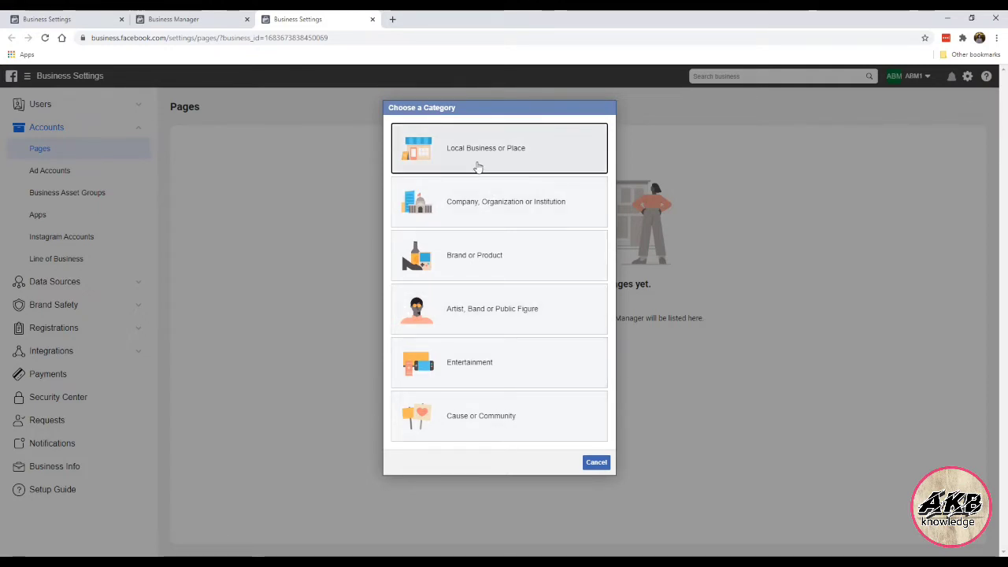
# Step: Abandon the Company, Organization or Institution type and start a Brand or Product Page instead
pyautogui.click(564, 210)
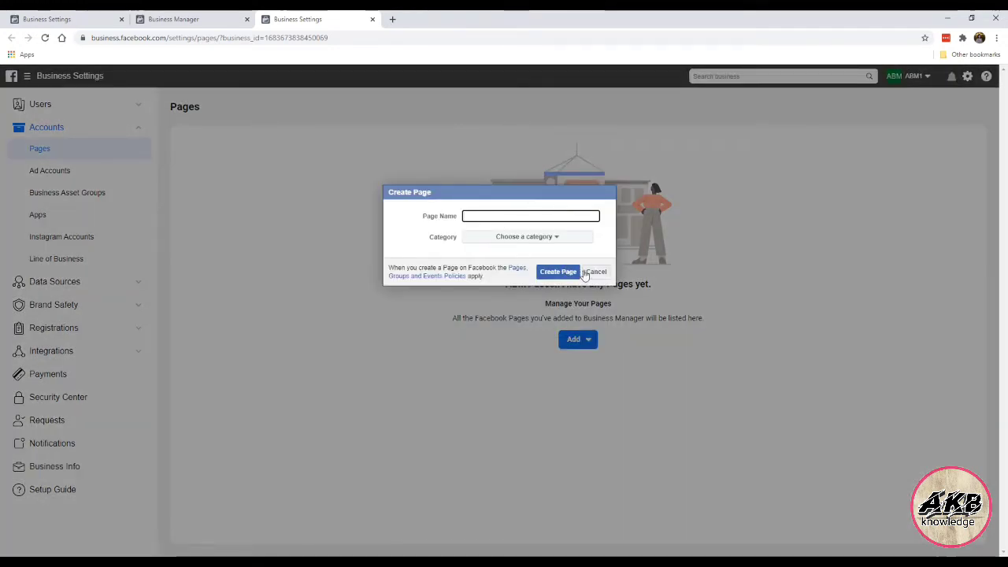
pyautogui.click(587, 272)
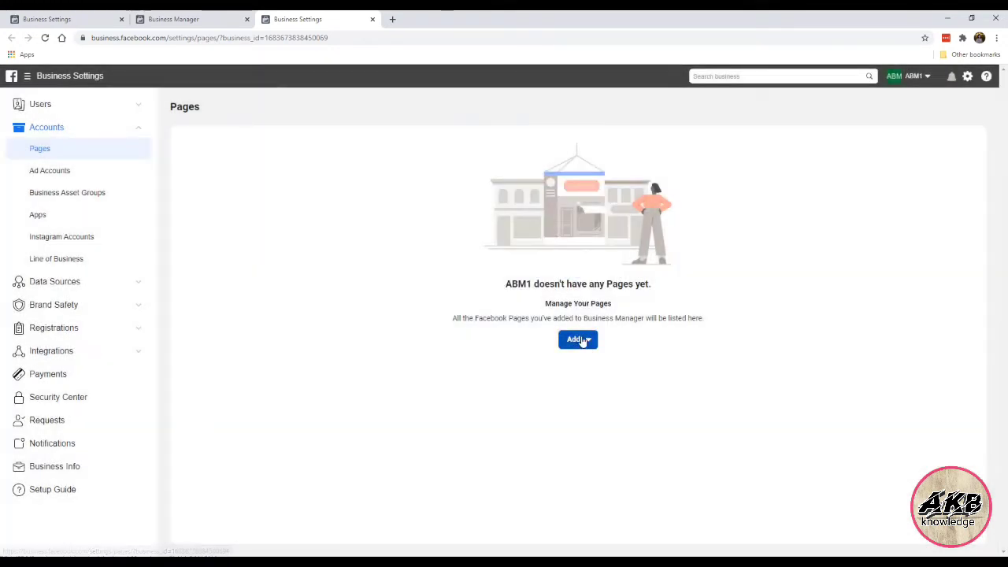
pyautogui.click(583, 339)
pyautogui.click(594, 464)
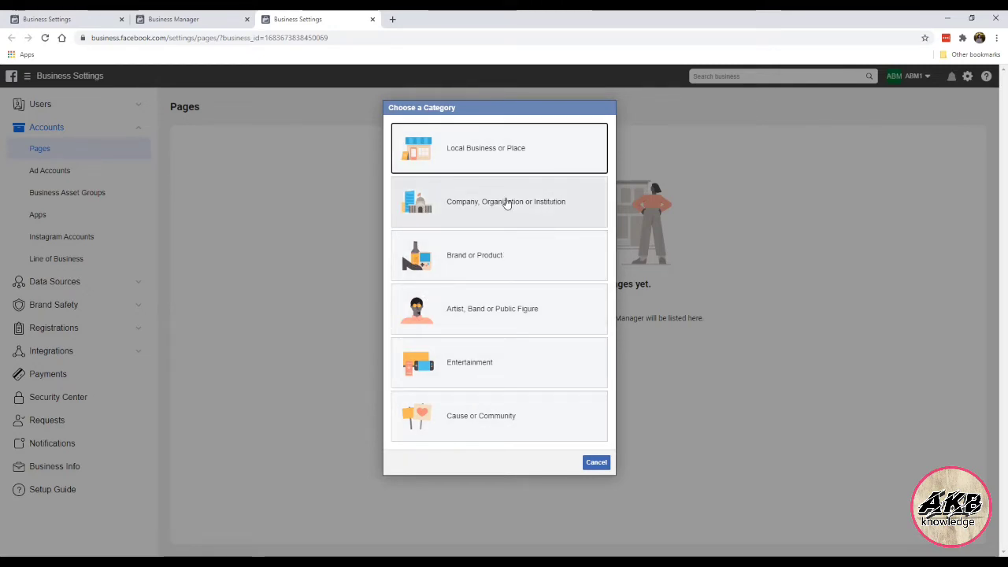
pyautogui.click(476, 246)
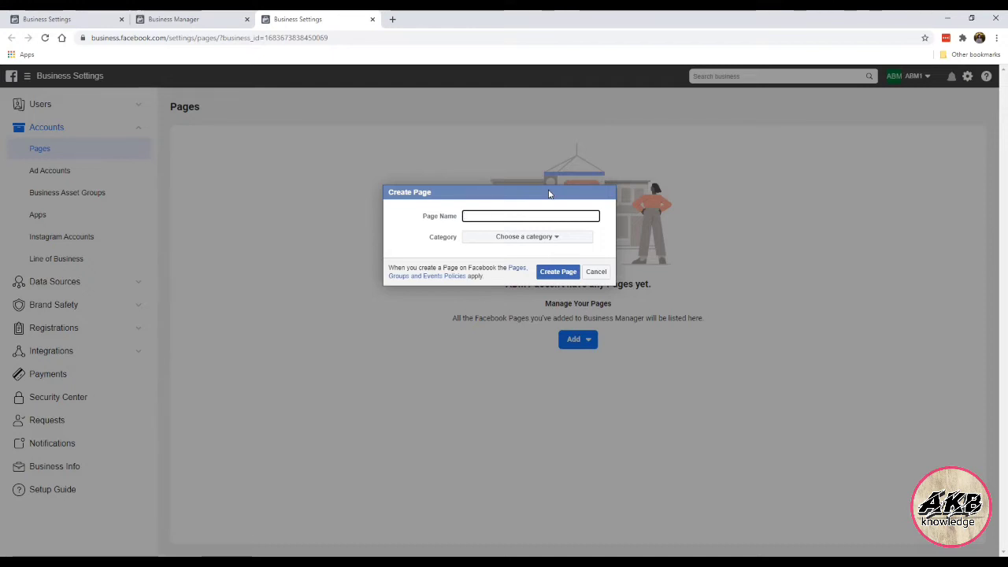
# Step: Name the Page 'BMW Motorworks', set its category to Cars, and create it
pyautogui.write('MW Motorworks')
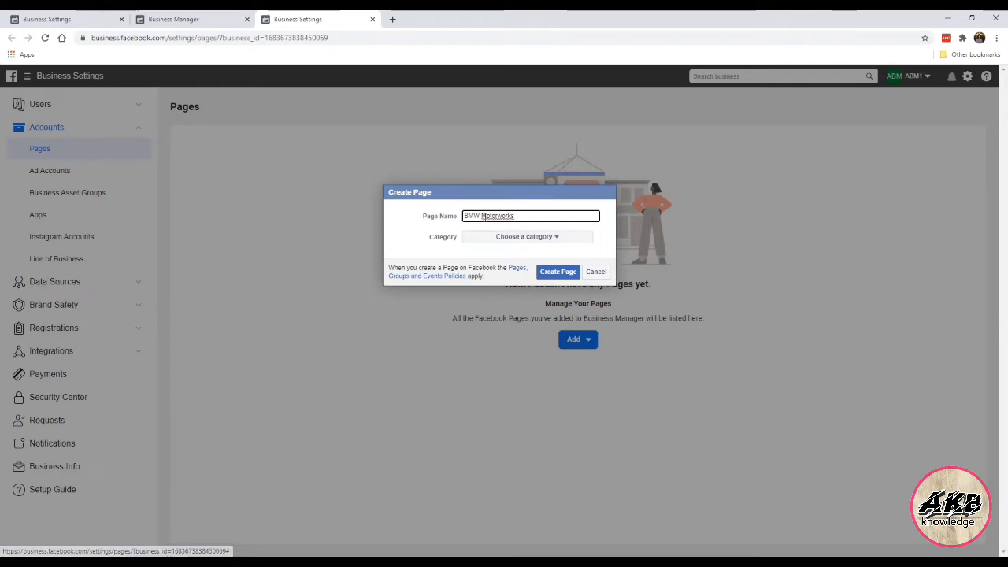
pyautogui.click(490, 241)
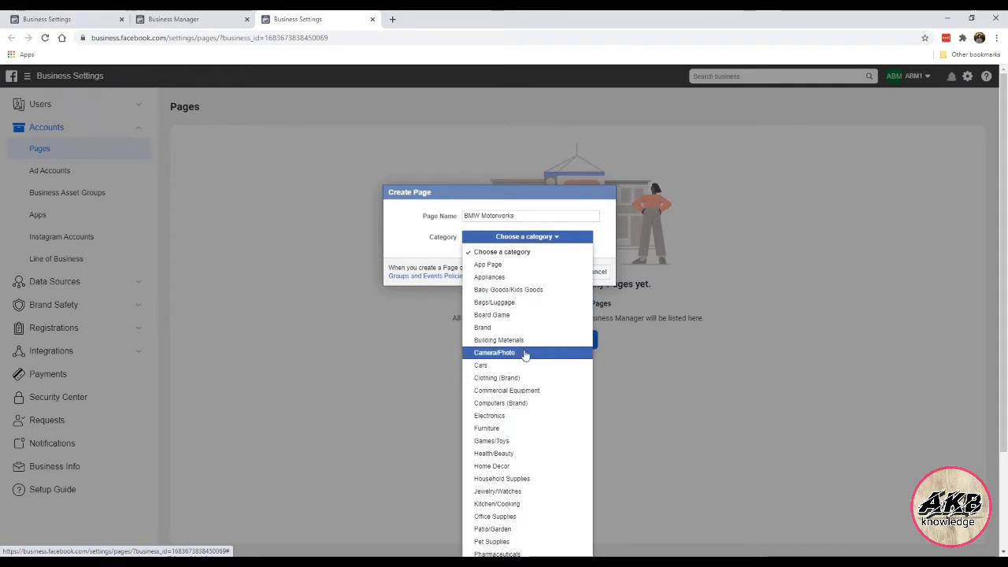
pyautogui.scroll(-1, 524, 353)
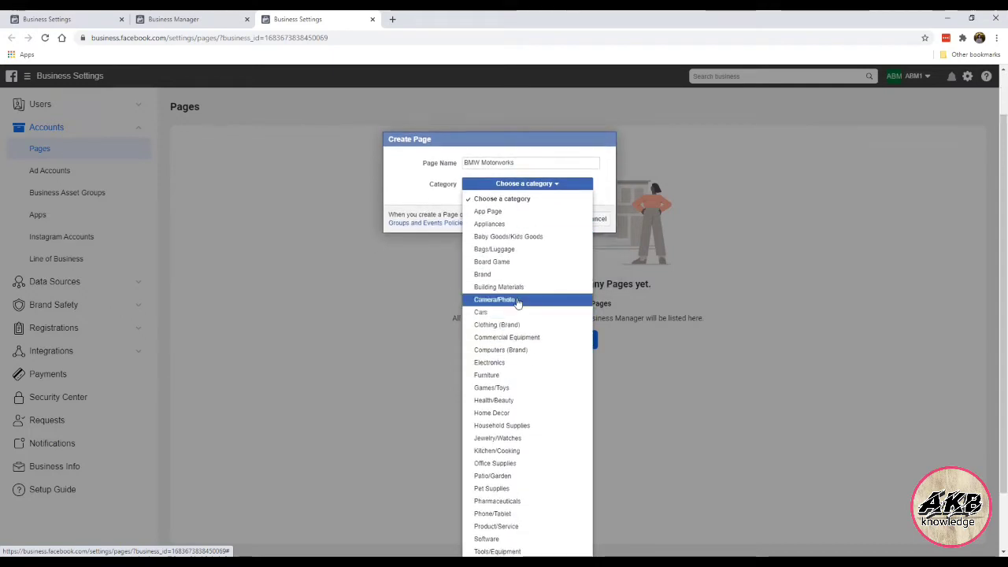
pyautogui.scroll(-1, 516, 323)
pyautogui.scroll(-1, 522, 363)
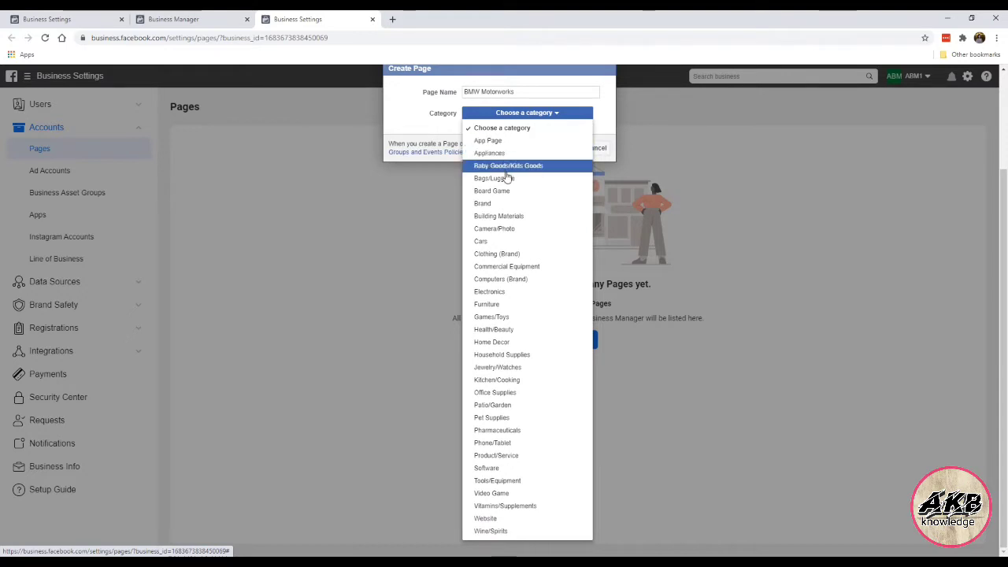
pyautogui.click(537, 242)
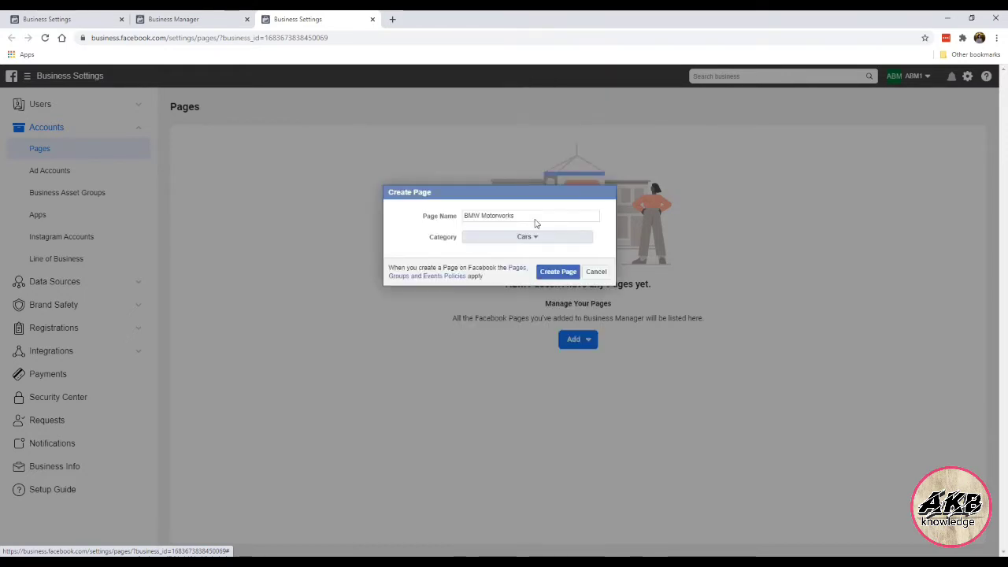
pyautogui.click(556, 276)
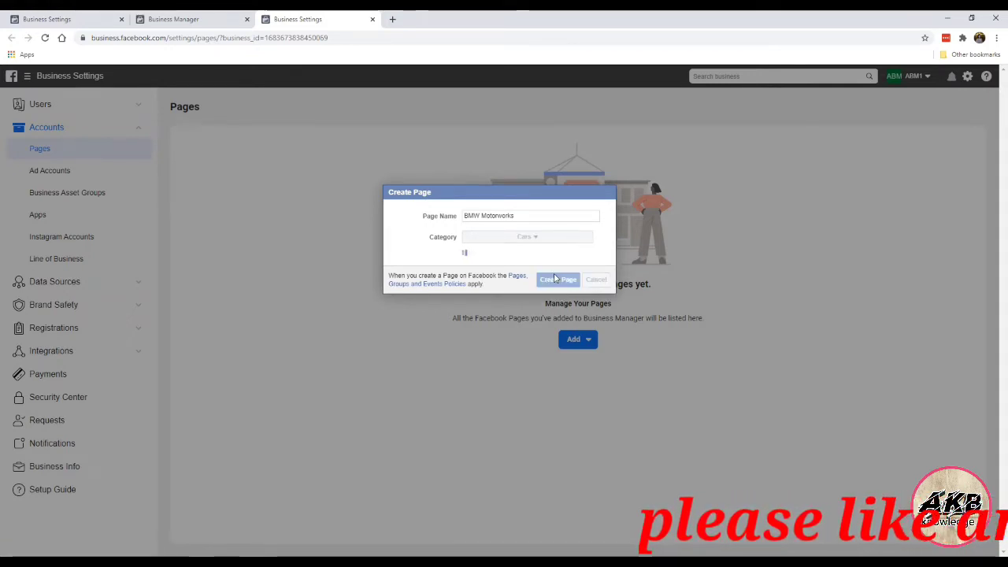
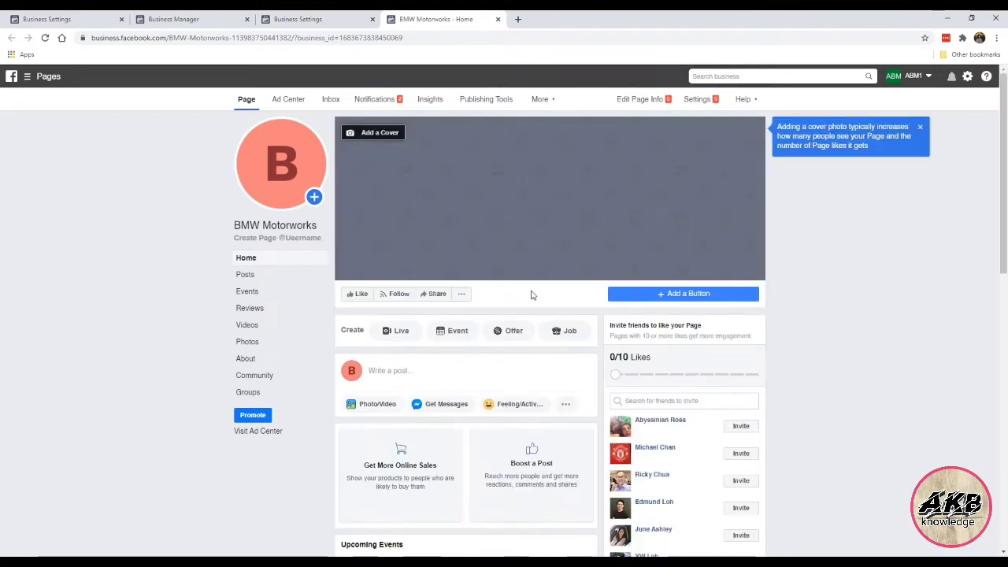
# Step: Dismiss the cover-photo tip and check the profile picture options, leaving the default letter-B picture
pyautogui.click(919, 128)
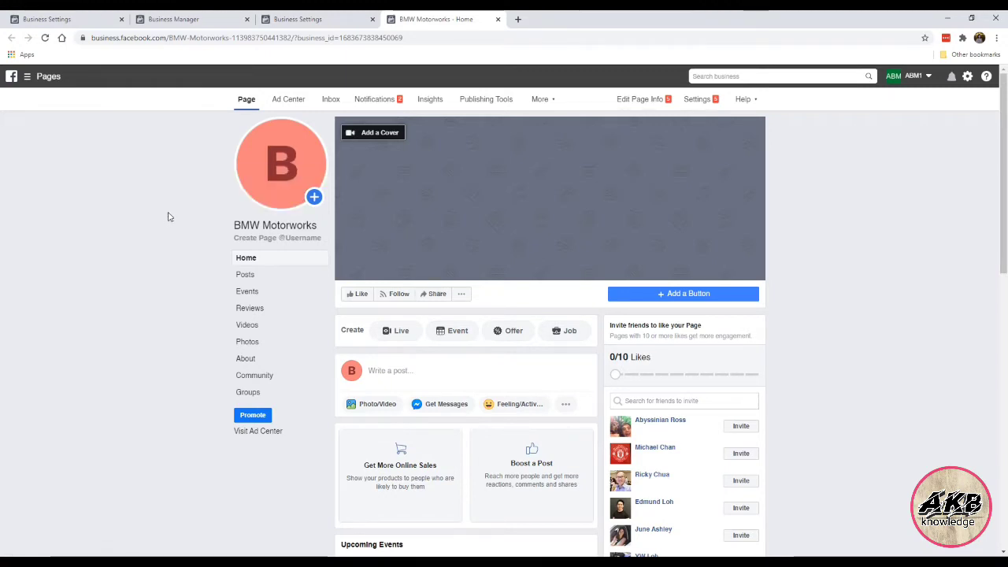
pyautogui.moveTo(277, 197)
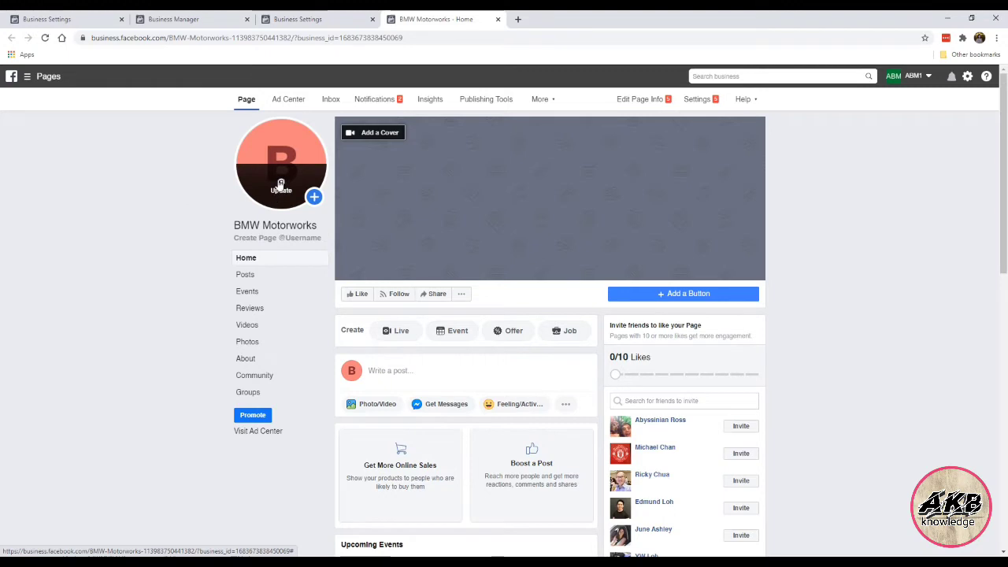
pyautogui.click(281, 185)
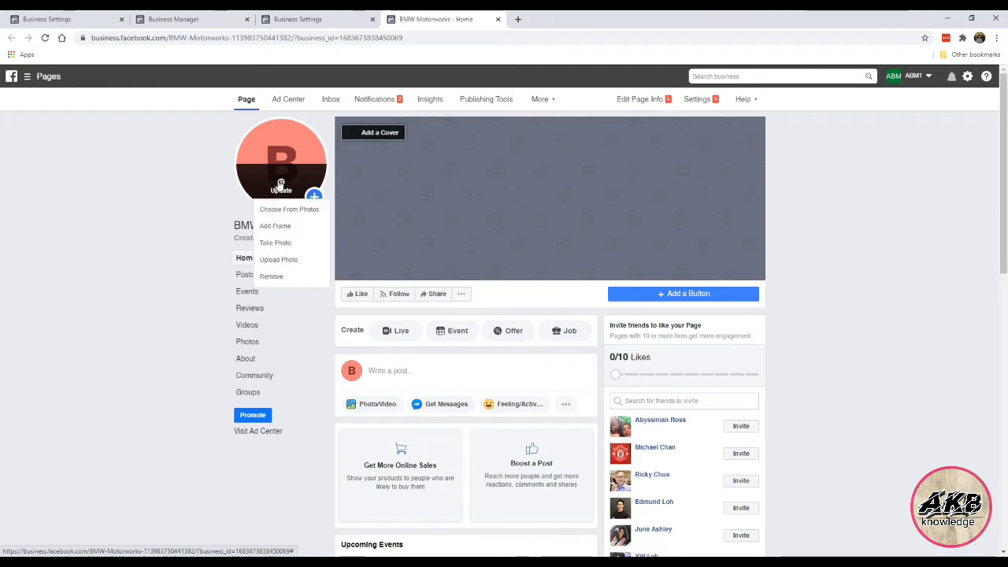
pyautogui.click(130, 196)
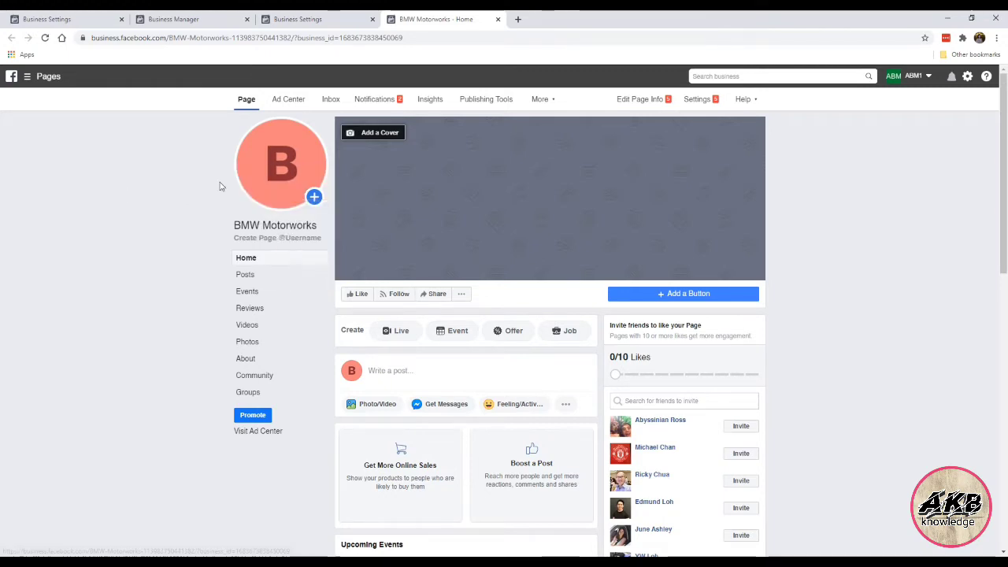
# Step: Search Google Images for 'bmw' in a new tab
pyautogui.click(518, 19)
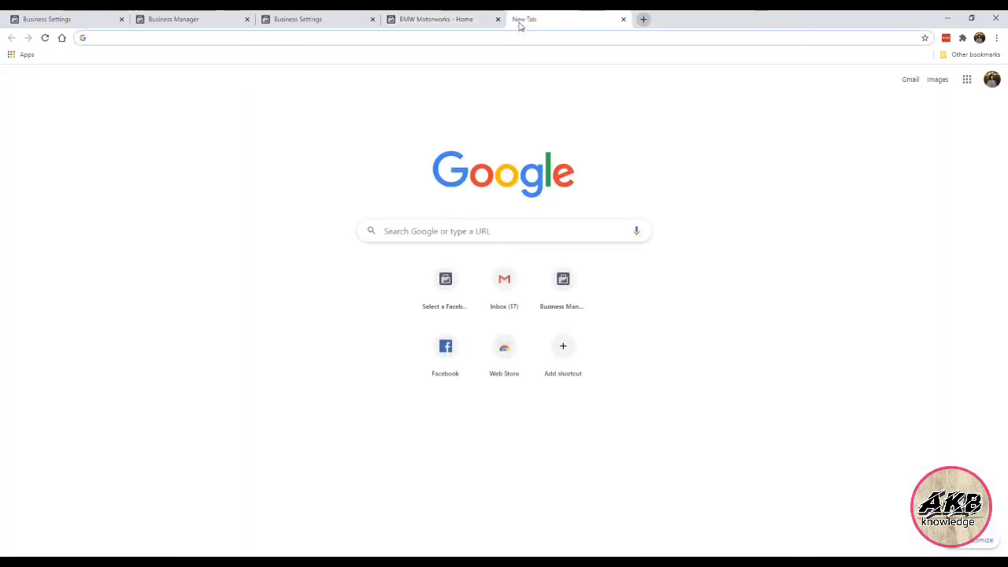
pyautogui.write('b')
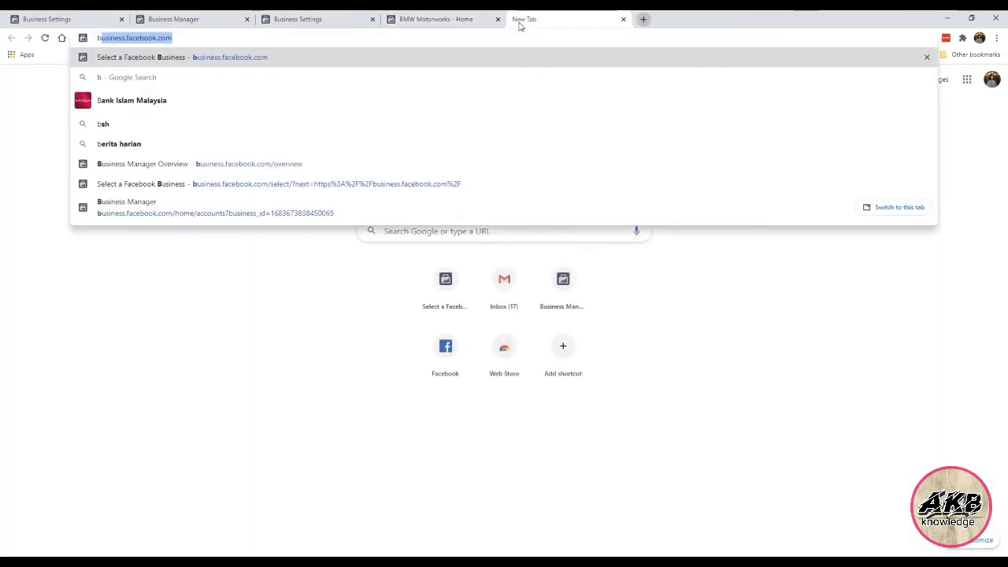
pyautogui.write('mw')
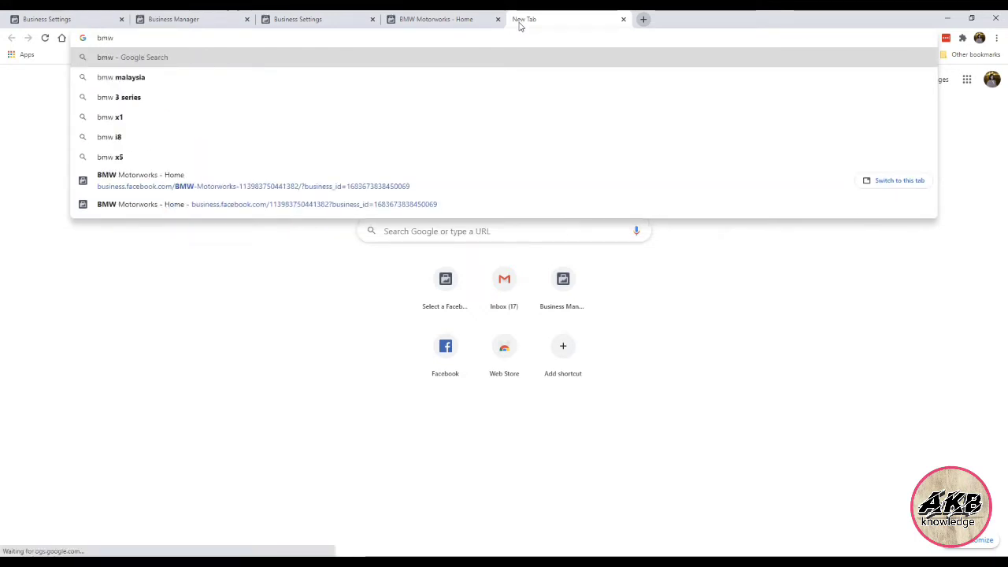
pyautogui.press('Return')
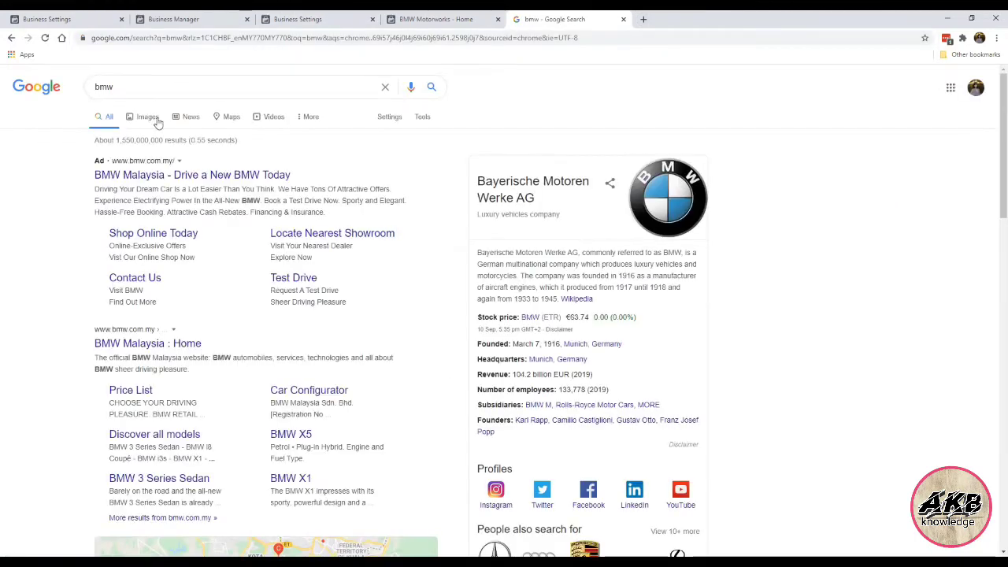
pyautogui.click(157, 120)
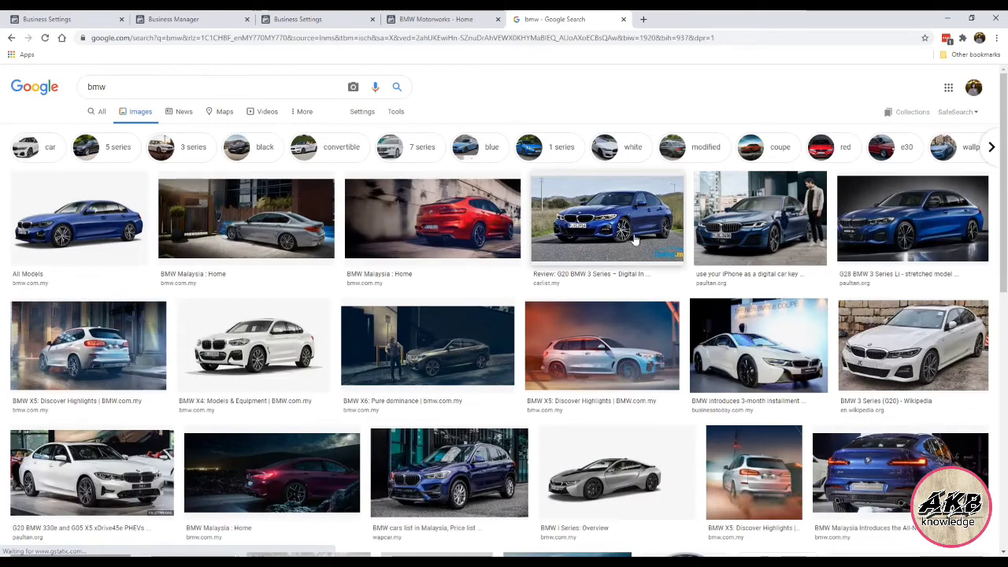
# Step: Save the blue G28 BMW 3 Series Li photo to the Desktop and return to the Page
pyautogui.click(642, 239)
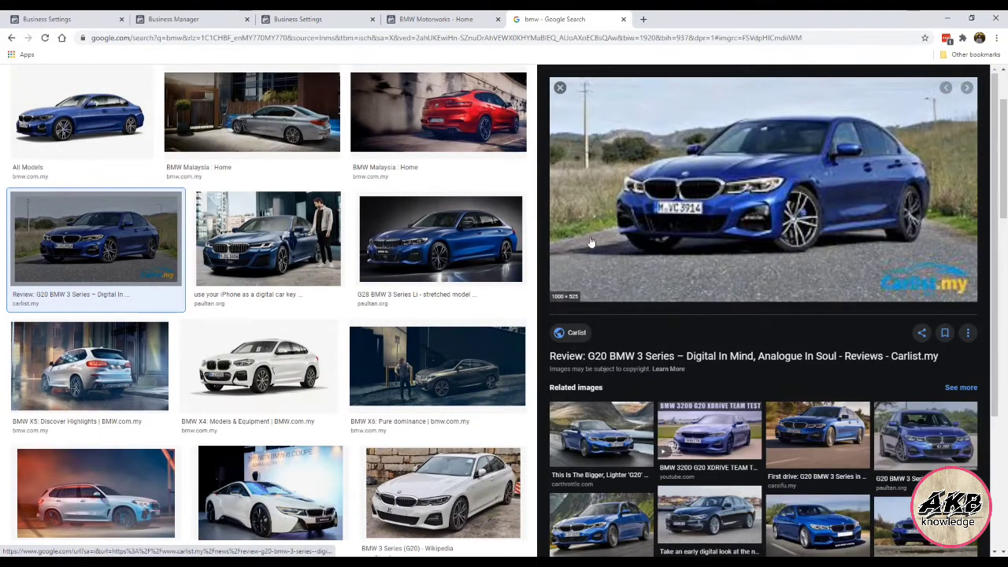
pyautogui.click(442, 239)
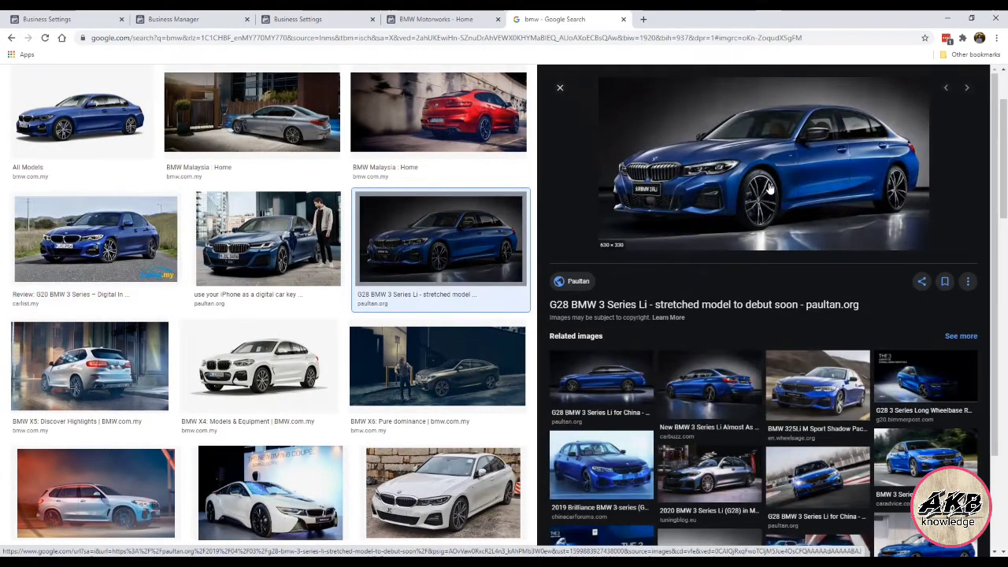
pyautogui.rightClick(771, 187)
pyautogui.click(796, 287)
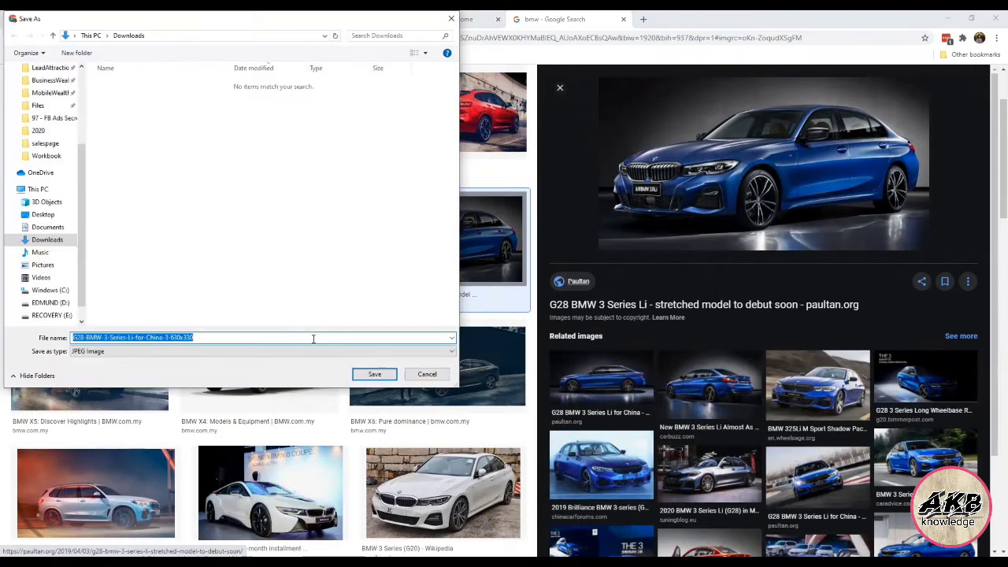
pyautogui.click(358, 301)
pyautogui.press('BackSpace')
pyautogui.press('BackSpace')
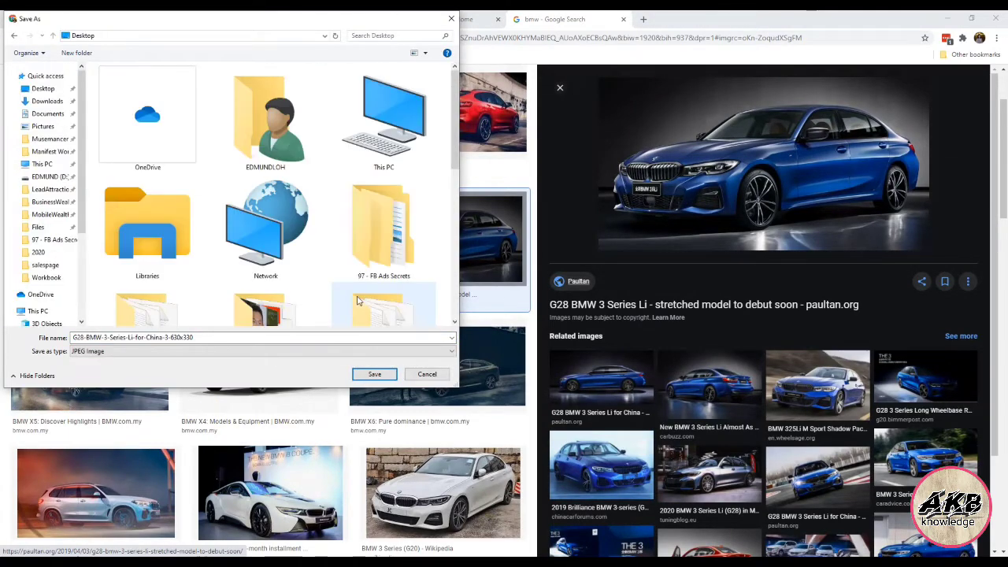
pyautogui.click(375, 374)
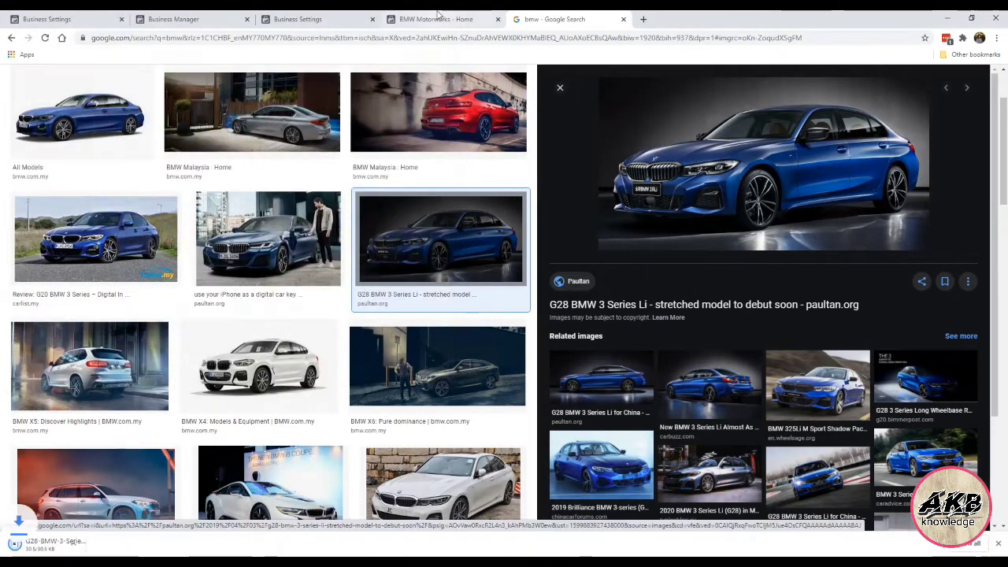
pyautogui.click(441, 19)
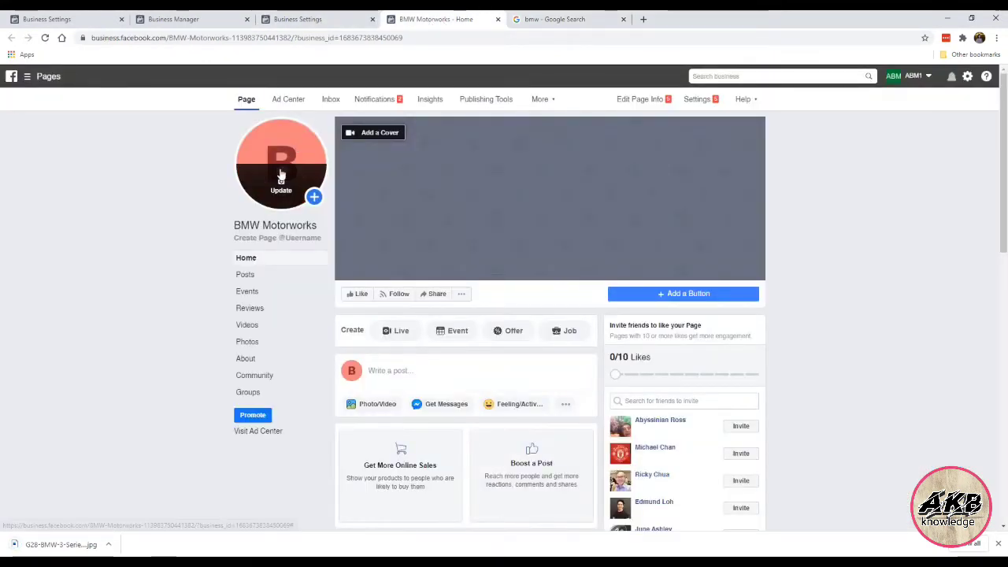
# Step: Upload the saved blue BMW photo as the profile picture, adjusting crop and zoom before saving
pyautogui.click(281, 183)
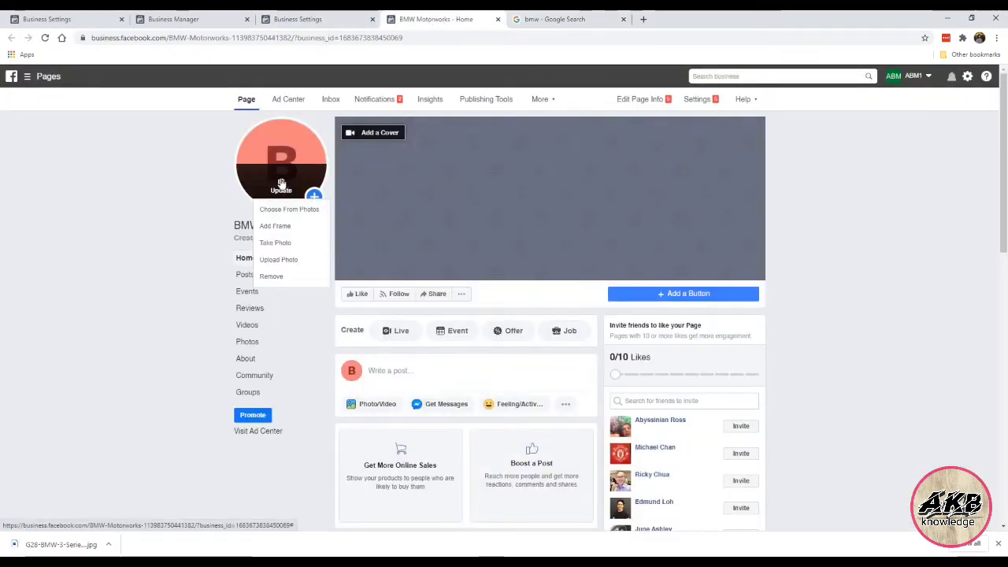
pyautogui.click(287, 260)
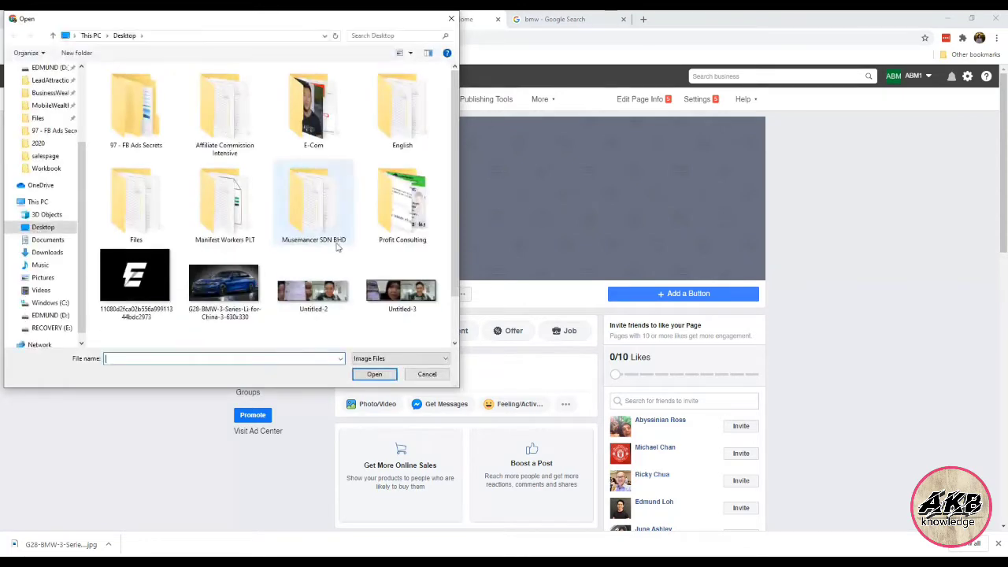
pyautogui.doubleClick(254, 285)
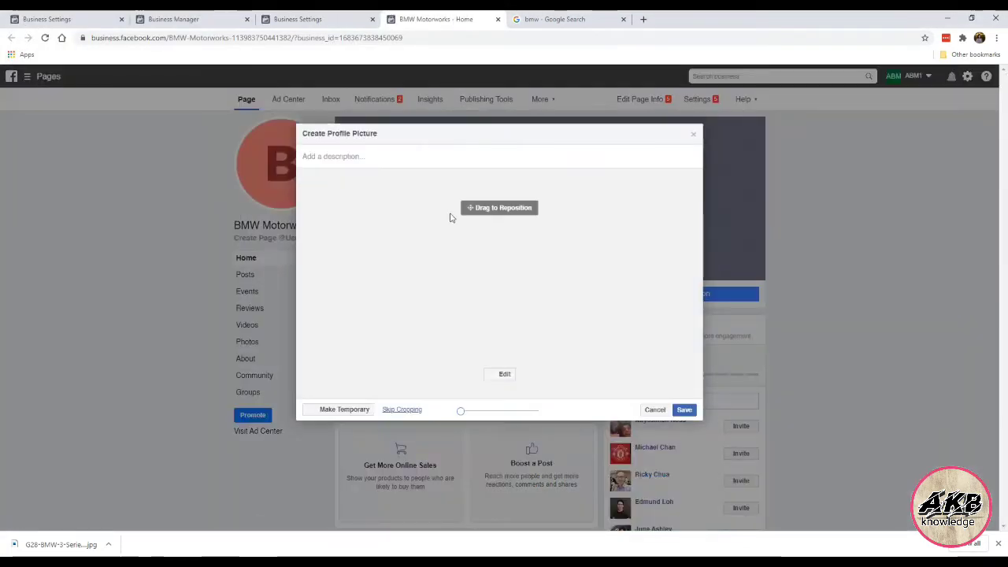
pyautogui.moveTo(522, 265); pyautogui.dragTo(582, 297)
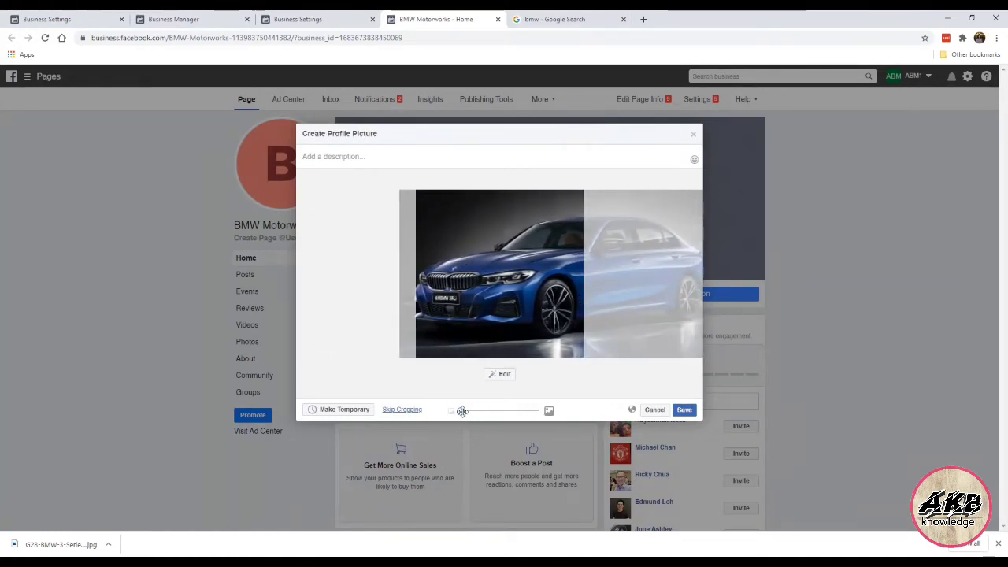
pyautogui.moveTo(463, 411)
pyautogui.mouseDown()
pyautogui.moveTo(522, 412)
pyautogui.moveTo(460, 411)
pyautogui.mouseUp()
pyautogui.moveTo(517, 309); pyautogui.dragTo(525, 312)
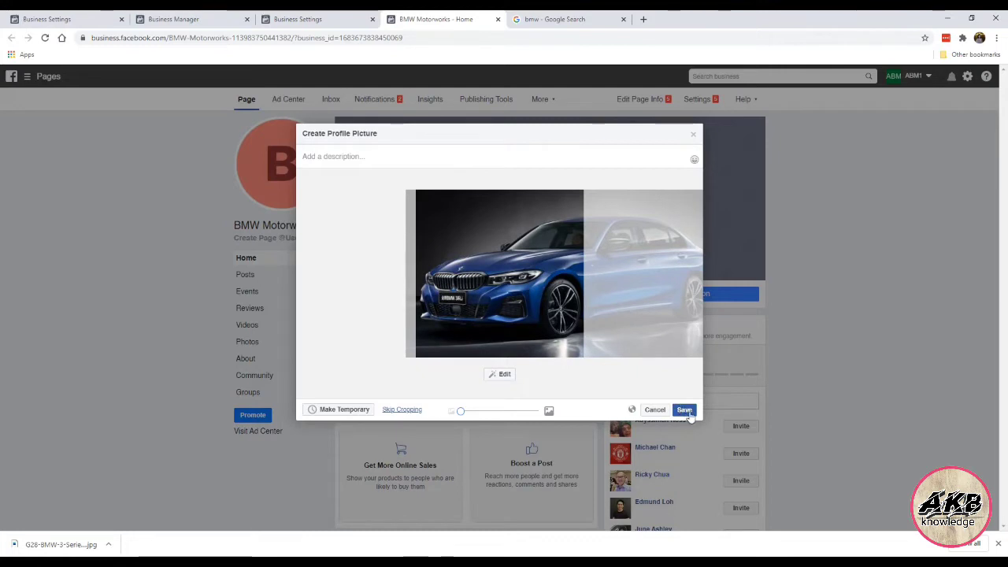
pyautogui.click(685, 411)
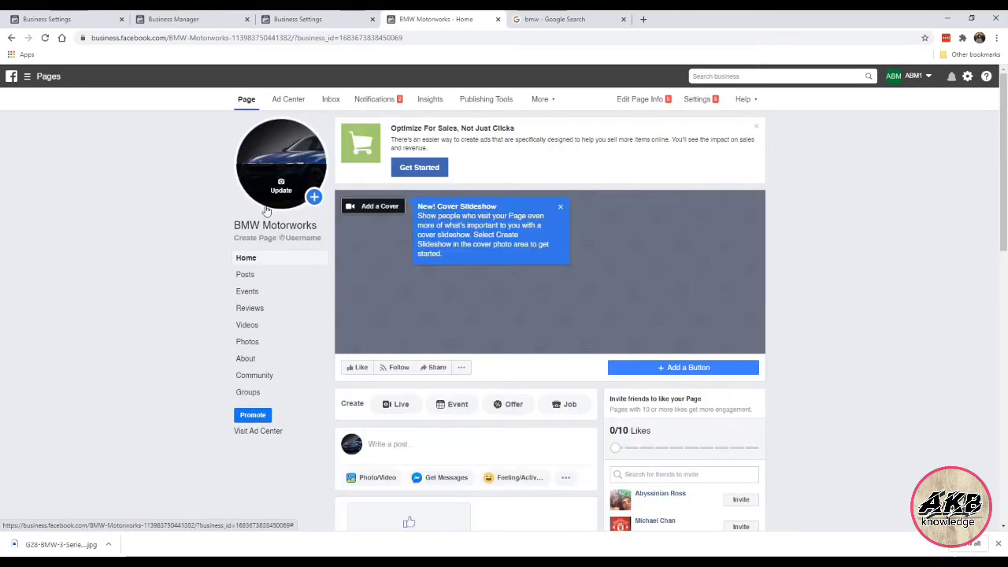
# Step: Dismiss the slideshow tip and save the side-view G28 BMW 3 Series Li for China photo to the Desktop
pyautogui.click(561, 208)
pyautogui.click(552, 19)
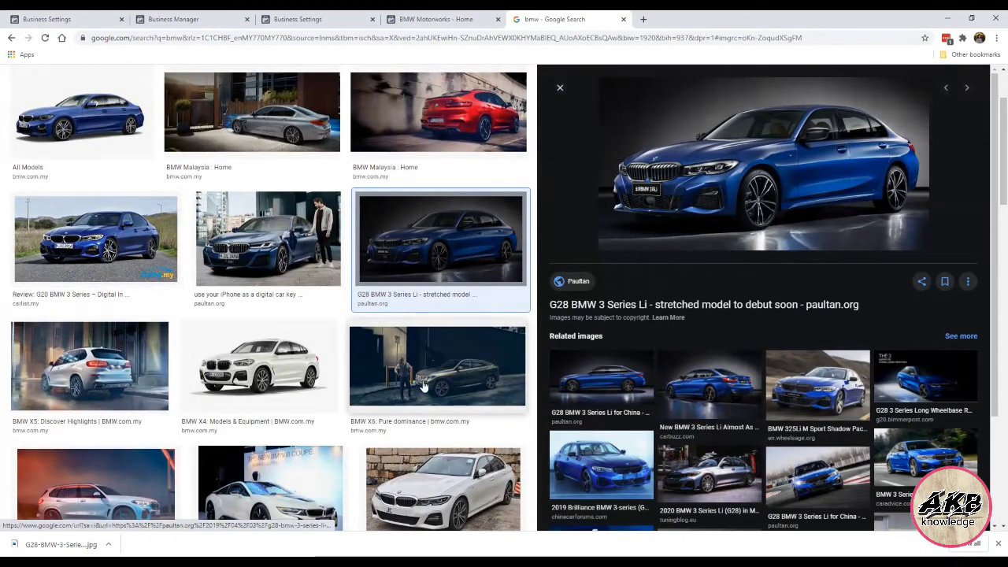
pyautogui.scroll(-3, 423, 386)
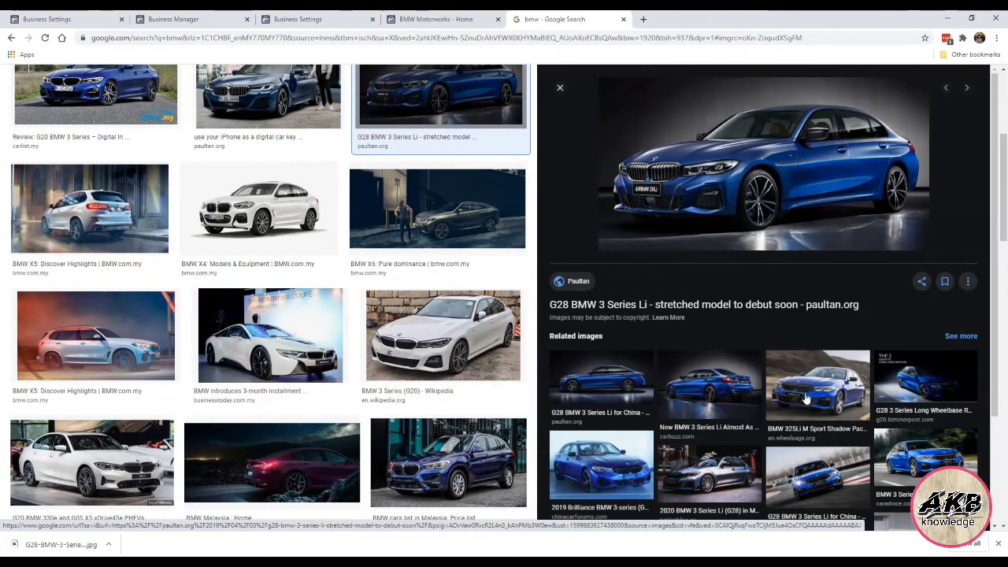
pyautogui.click(806, 400)
pyautogui.click(719, 399)
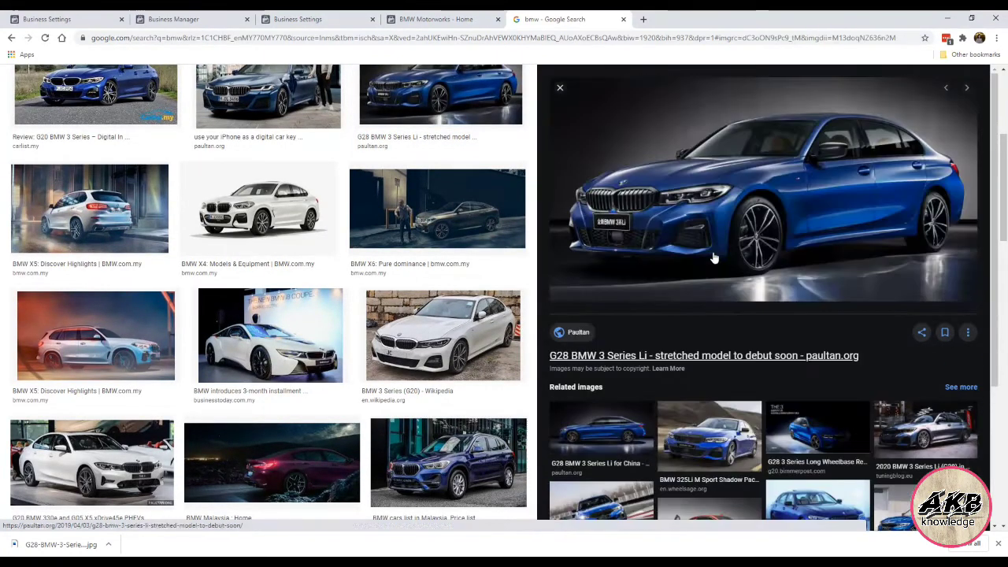
pyautogui.click(605, 451)
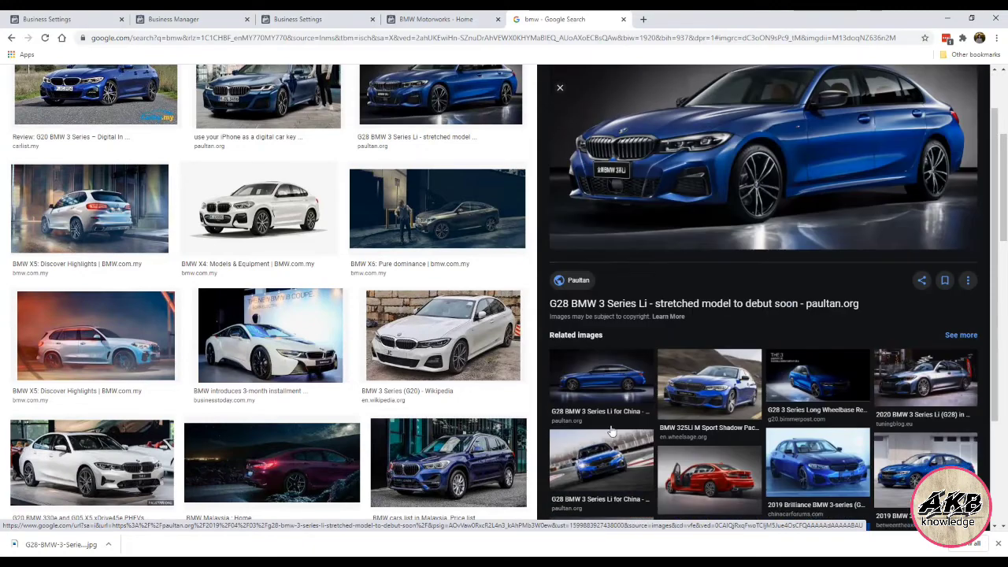
pyautogui.rightClick(672, 214)
pyautogui.click(709, 315)
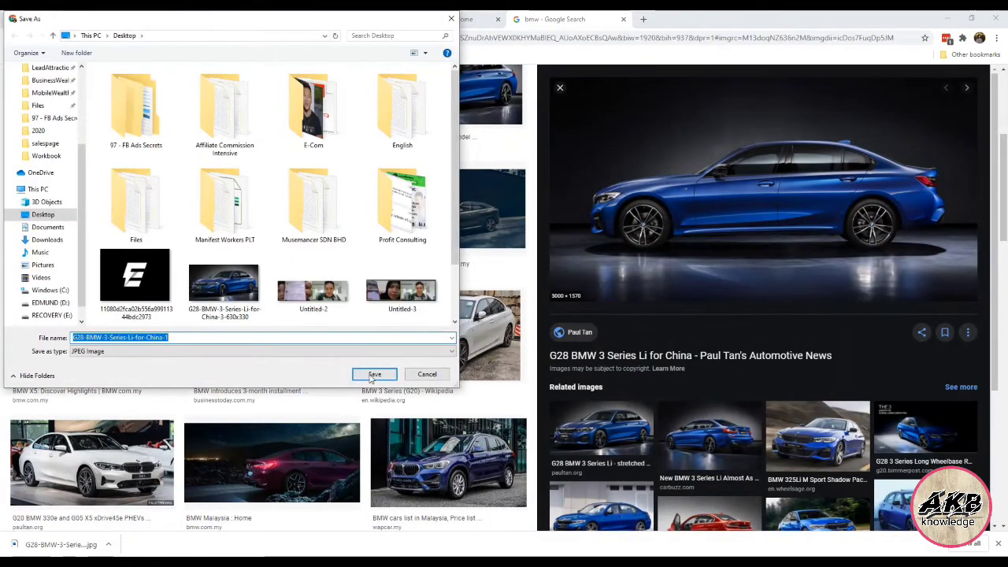
pyautogui.click(375, 374)
pyautogui.click(435, 19)
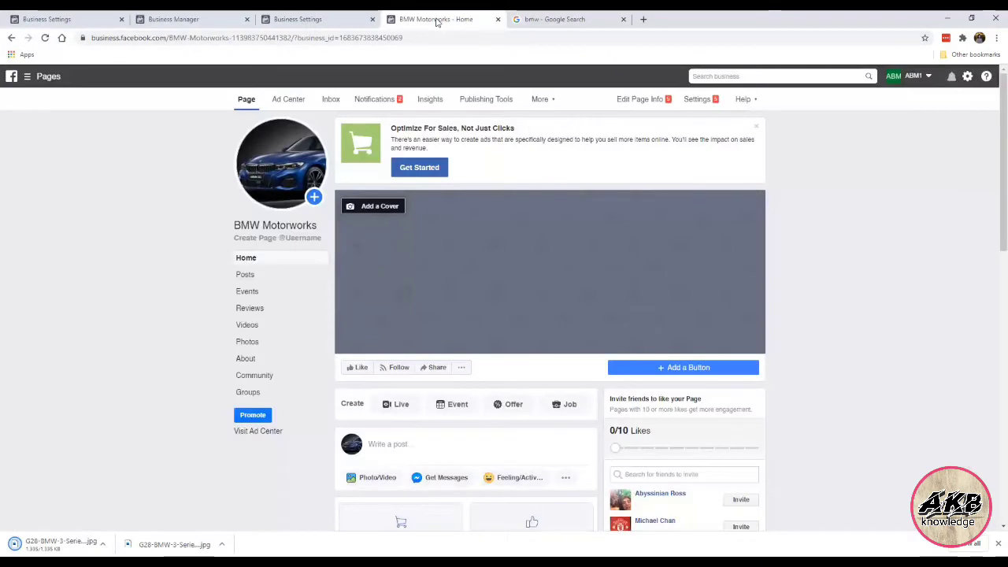
# Step: Upload the side-view BMW image from the computer as the cover photo, reposition it, and save
pyautogui.click(394, 207)
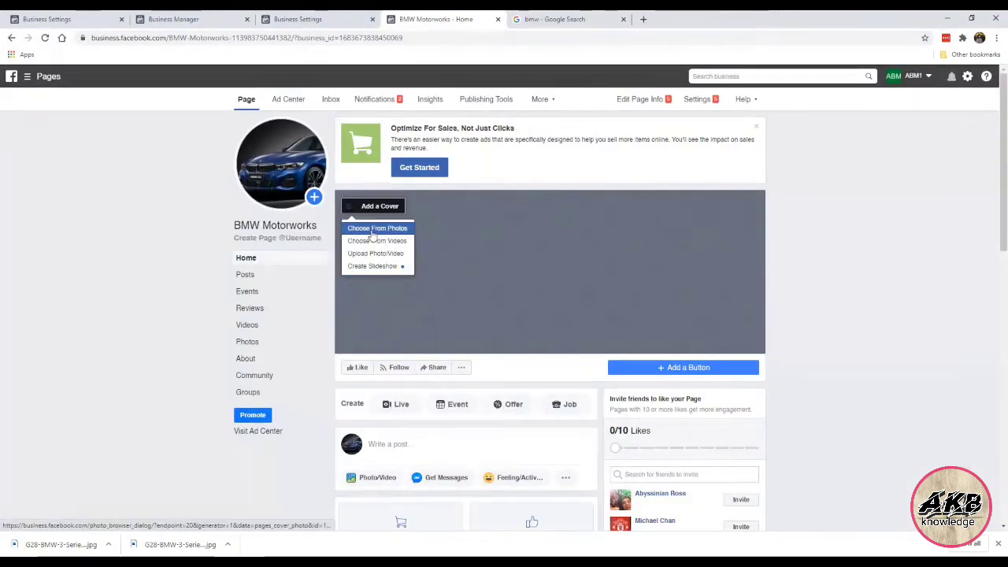
pyautogui.click(375, 229)
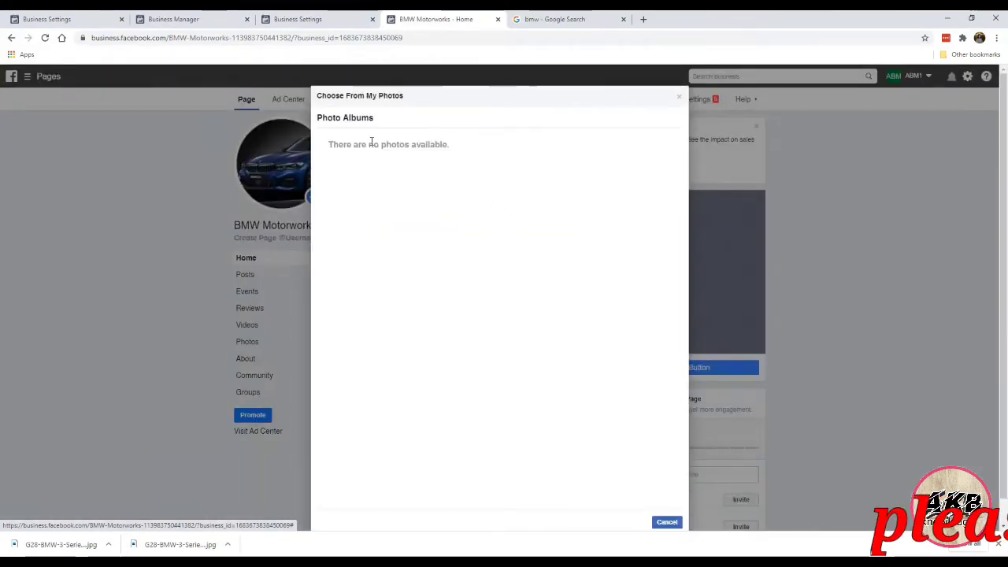
pyautogui.click(679, 96)
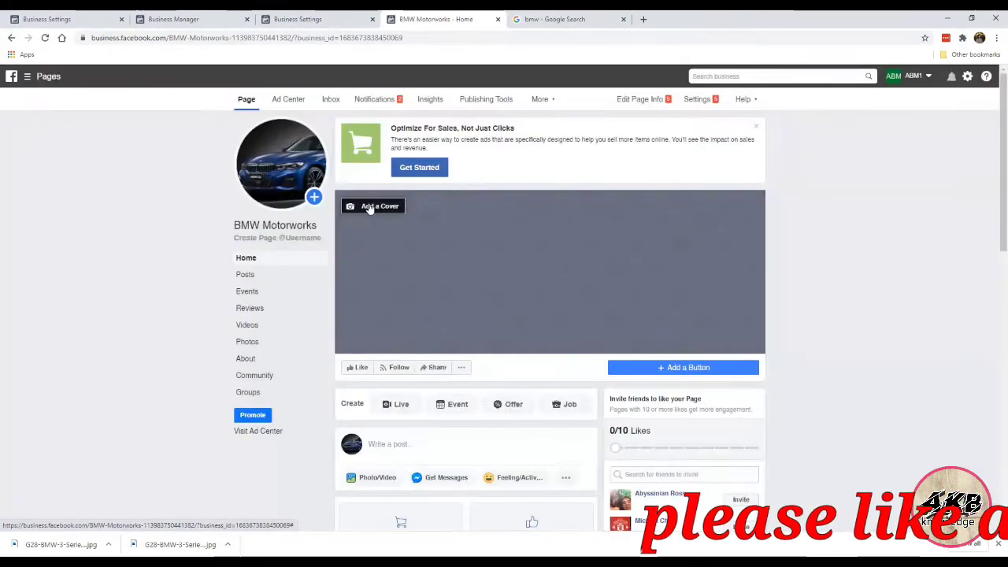
pyautogui.click(370, 207)
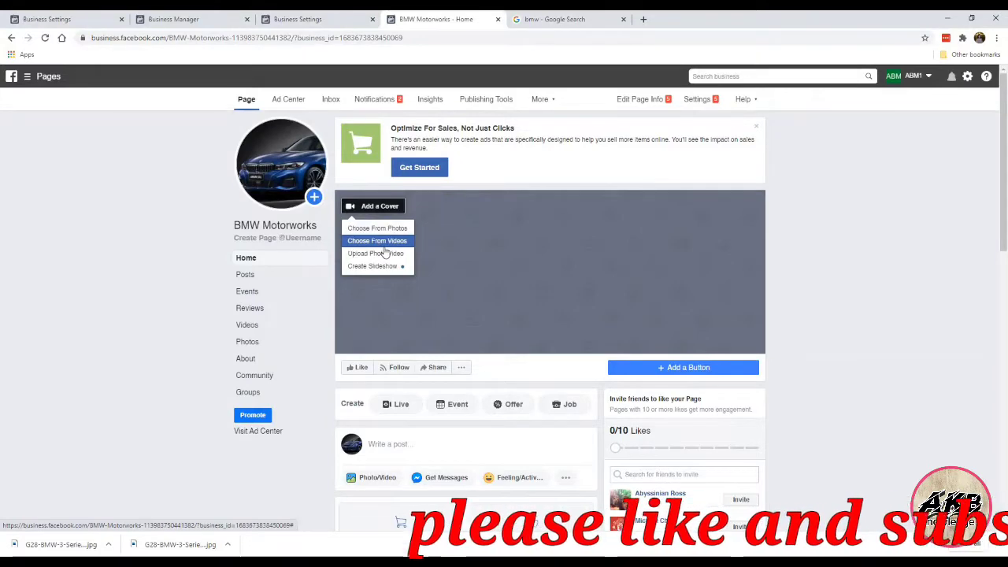
pyautogui.click(384, 253)
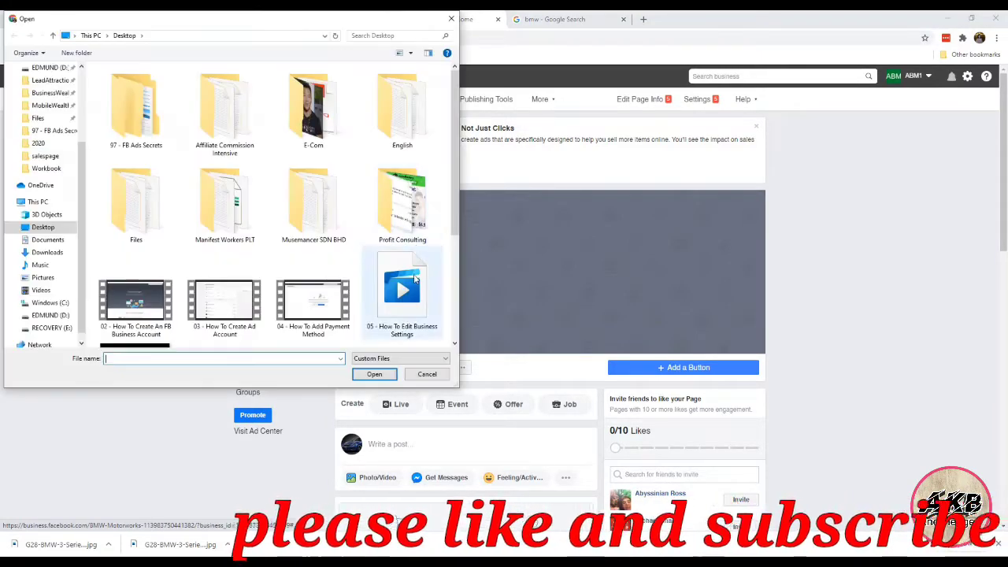
pyautogui.scroll(-2, 416, 277)
pyautogui.doubleClick(226, 213)
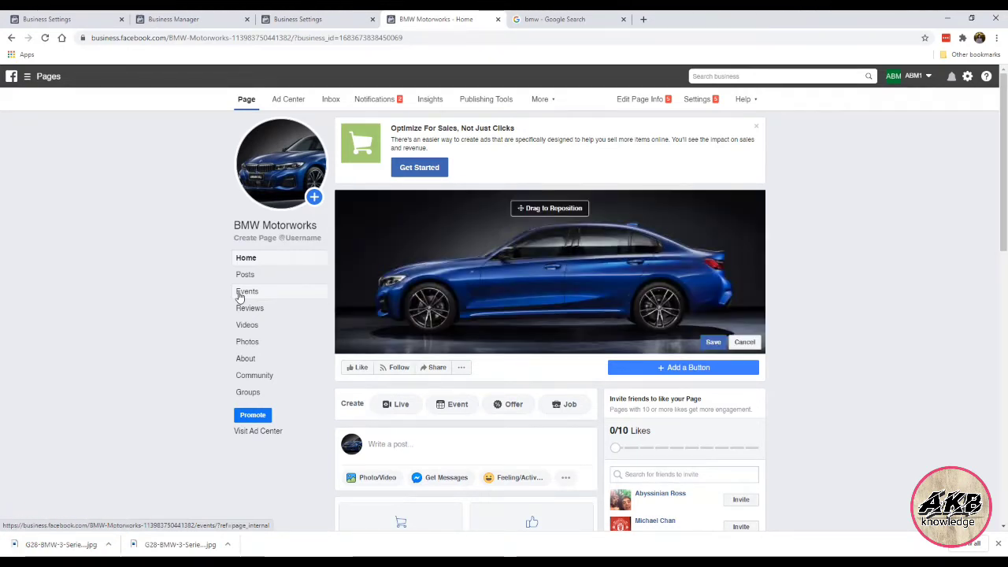
pyautogui.moveTo(526, 259); pyautogui.dragTo(495, 254)
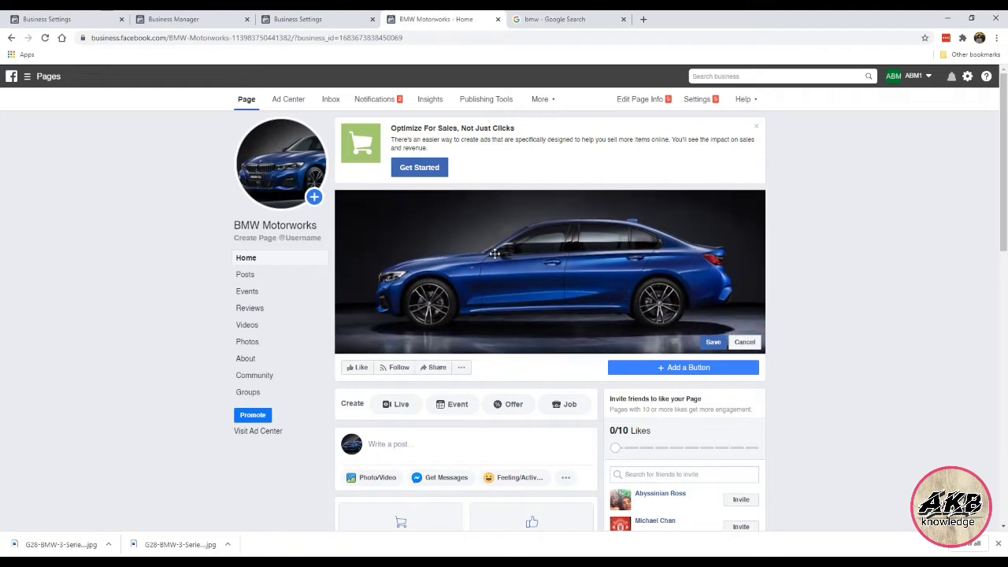
pyautogui.click(713, 342)
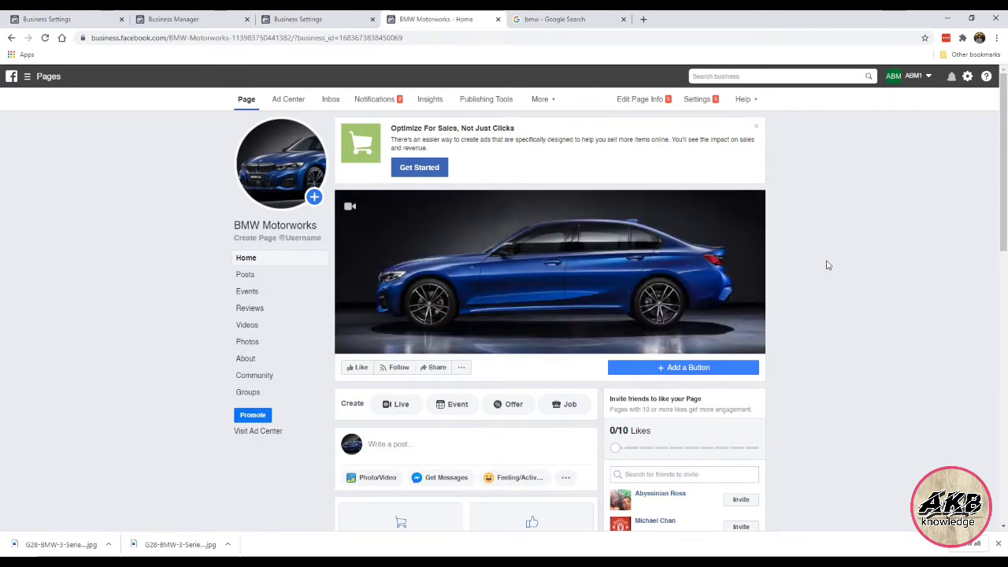
# Step: Close the Optimize For Sales promotion card on the Page home
pyautogui.click(757, 129)
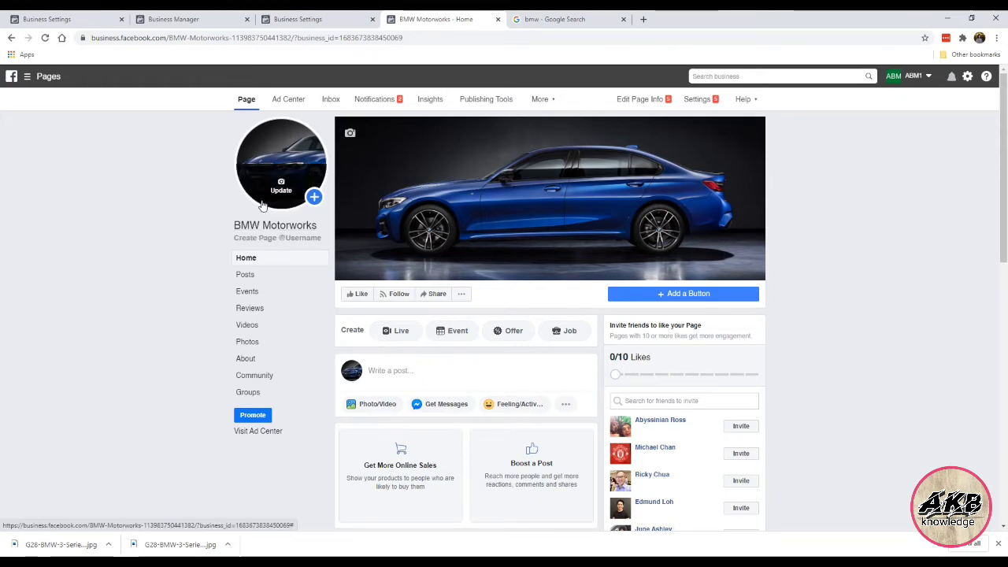
# Step: Create the Page username 'bmwmotorworkspage' and close the Google image search tab
pyautogui.click(294, 241)
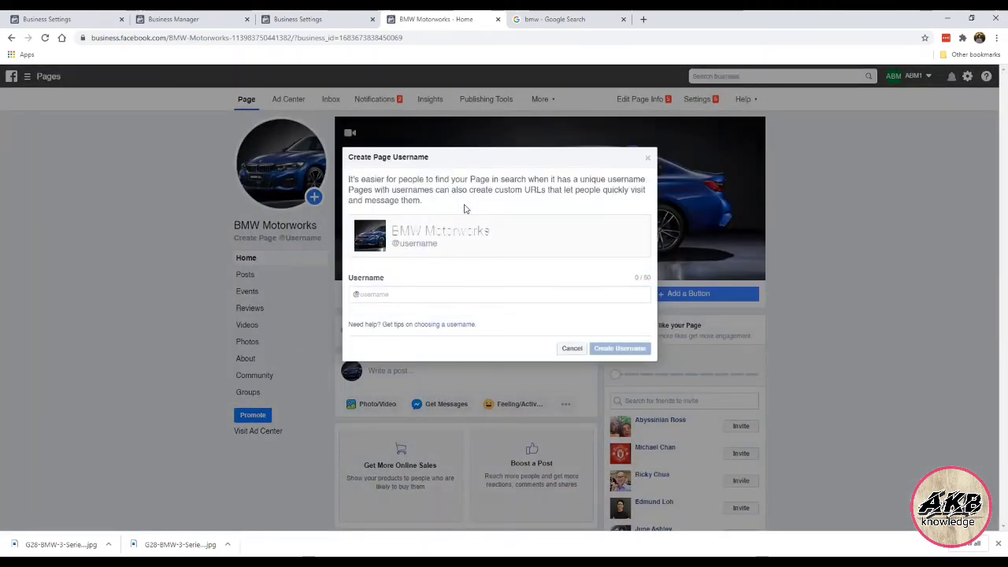
pyautogui.write('bmwmo')
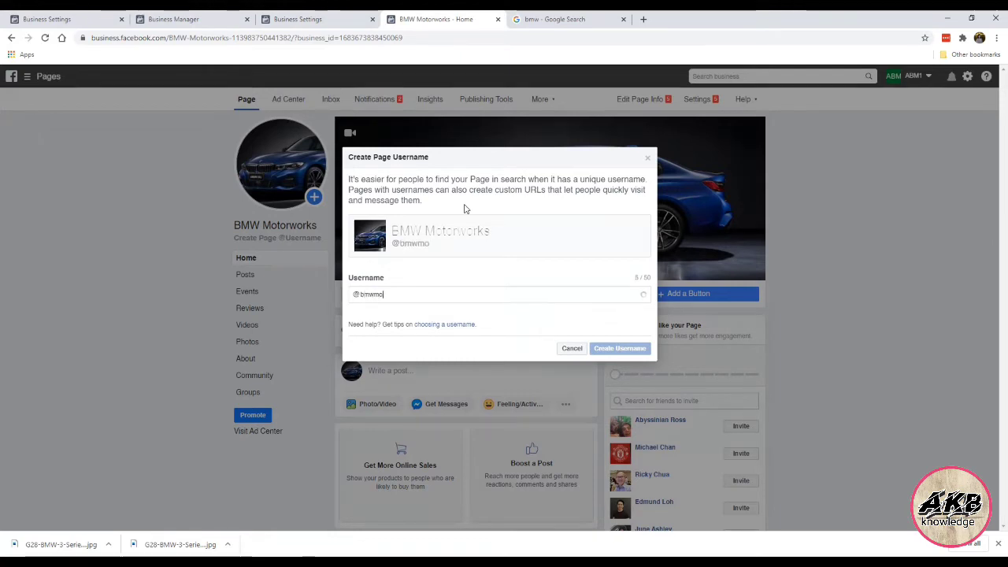
pyautogui.write('torwor')
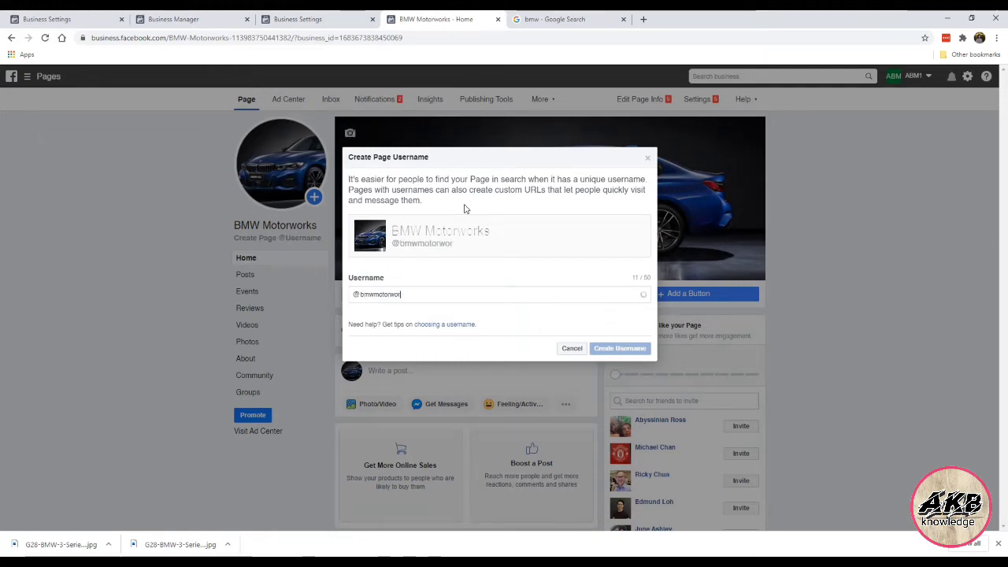
pyautogui.write('ks')
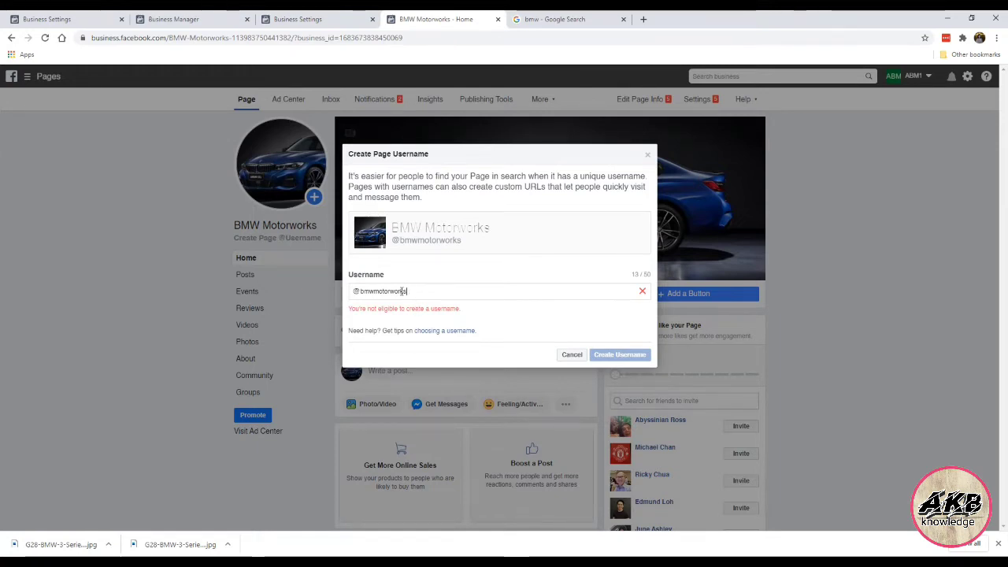
pyautogui.write('.')
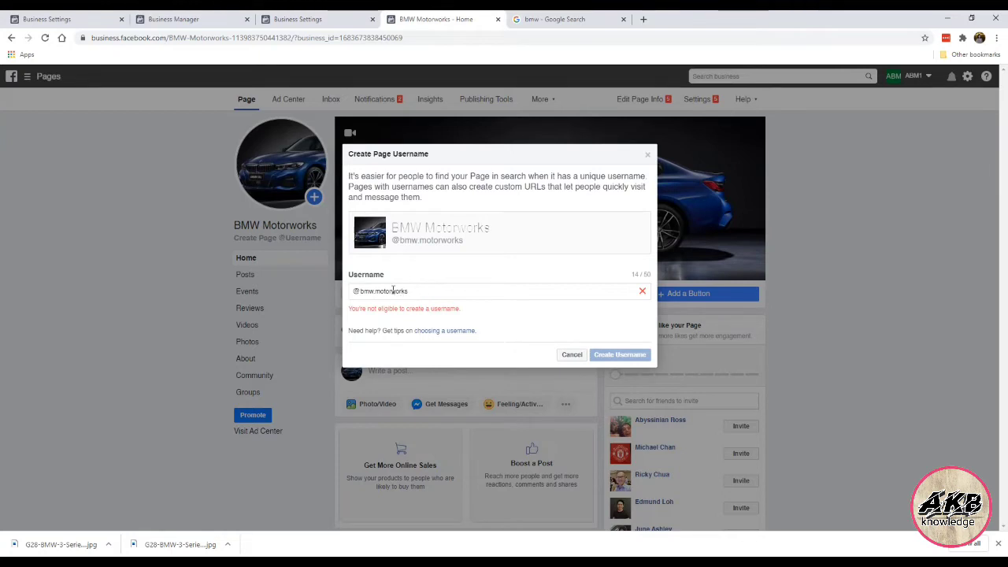
pyautogui.click(394, 291)
pyautogui.write('.')
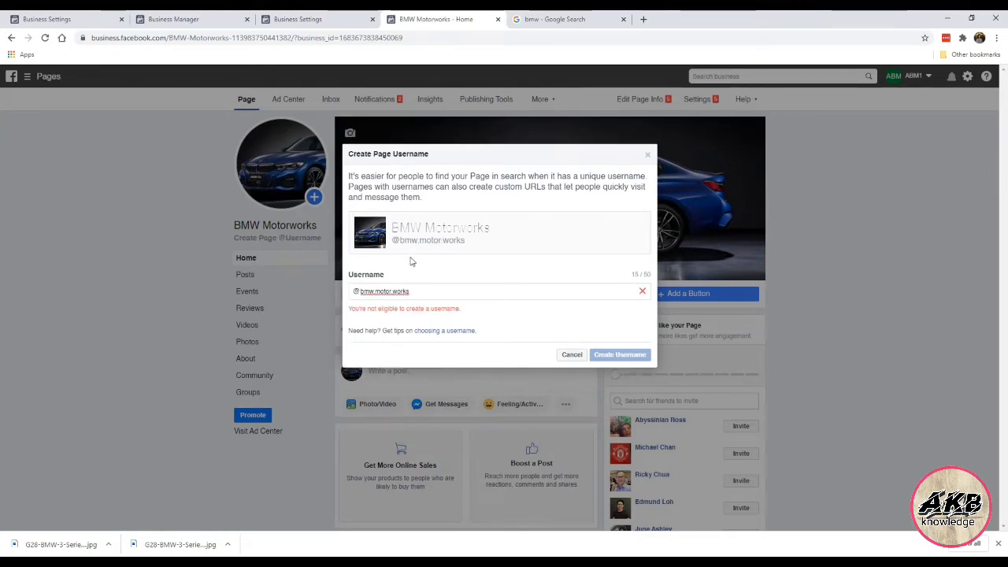
pyautogui.moveTo(362, 292); pyautogui.dragTo(493, 294)
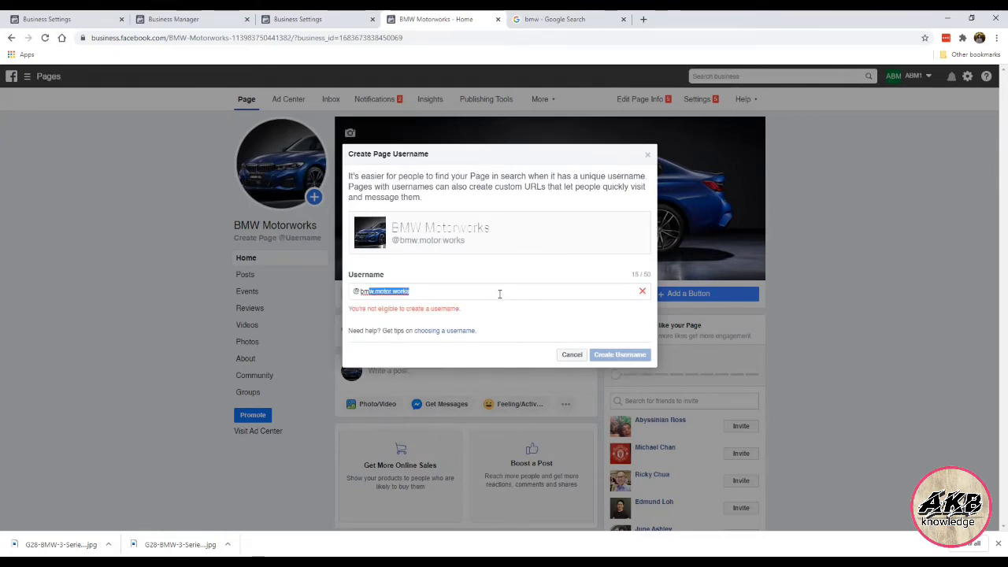
pyautogui.write('bmwmo')
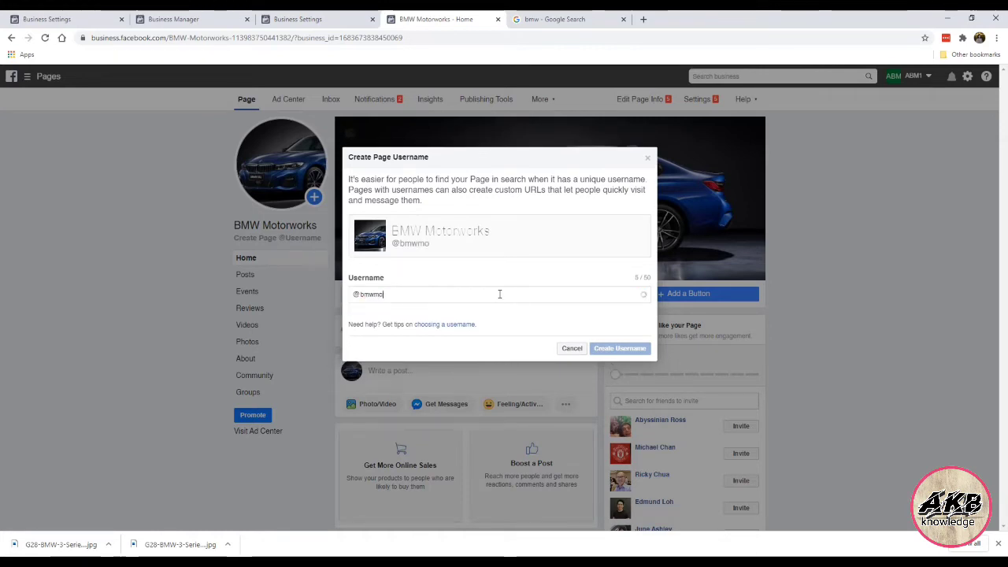
pyautogui.write('torwork')
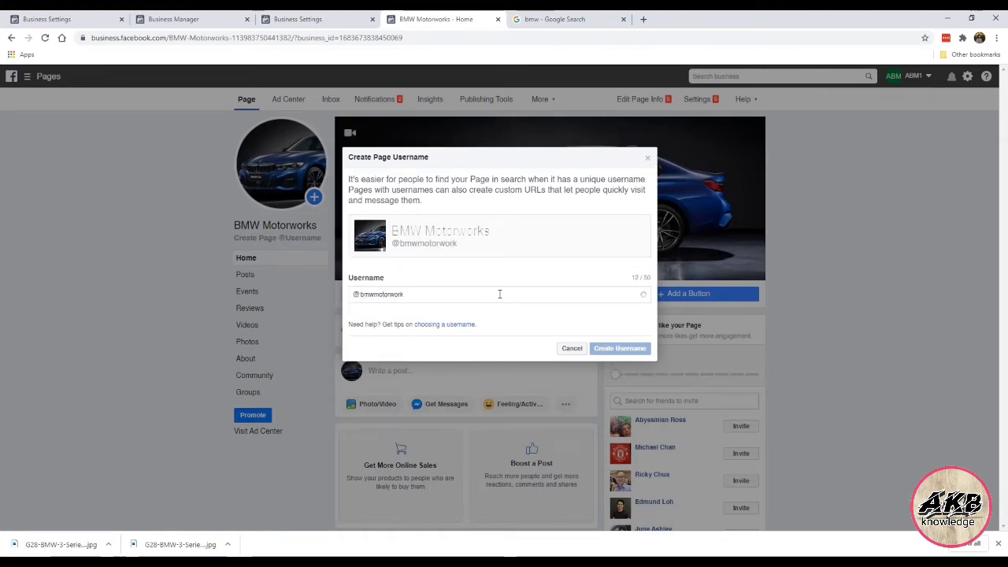
pyautogui.write('spage')
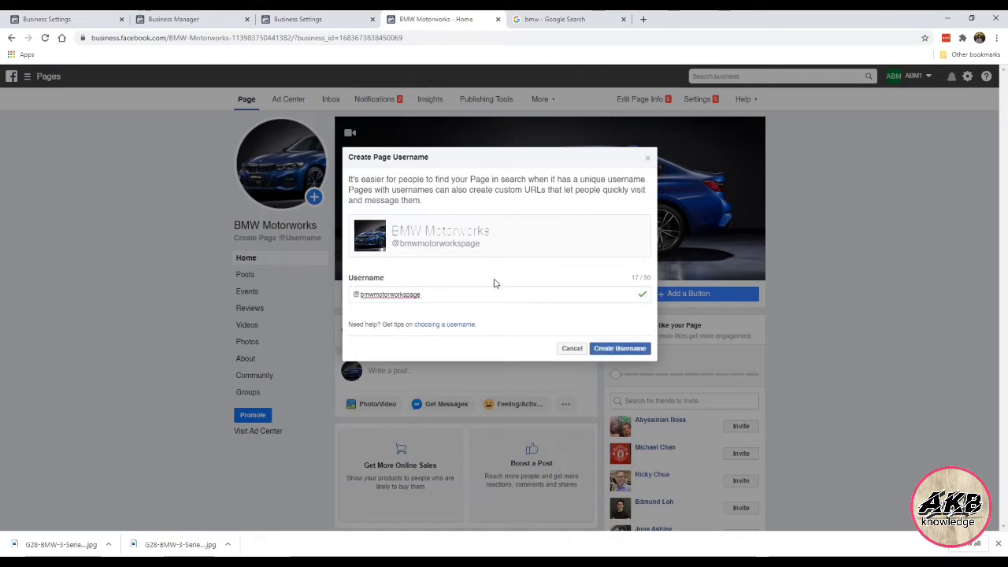
pyautogui.click(620, 348)
pyautogui.click(623, 19)
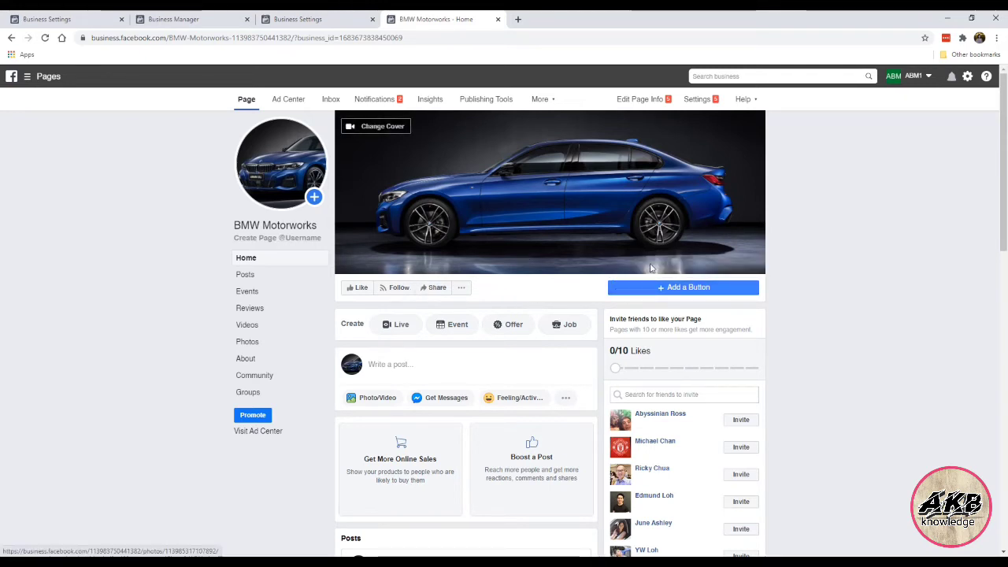
# Step: Add a Send Message action button to the Page that sends people to Messenger
pyautogui.click(666, 292)
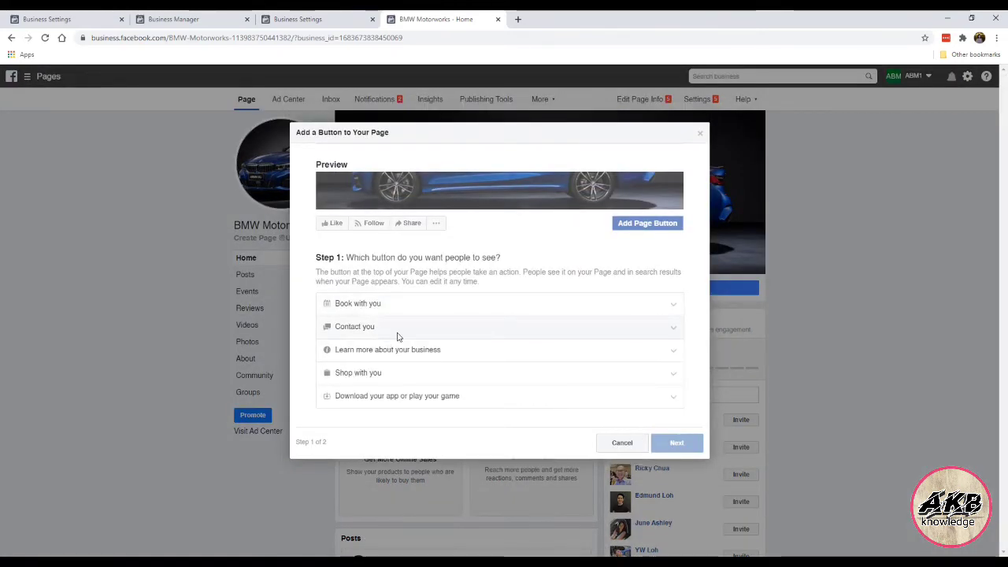
pyautogui.click(398, 329)
pyautogui.click(360, 348)
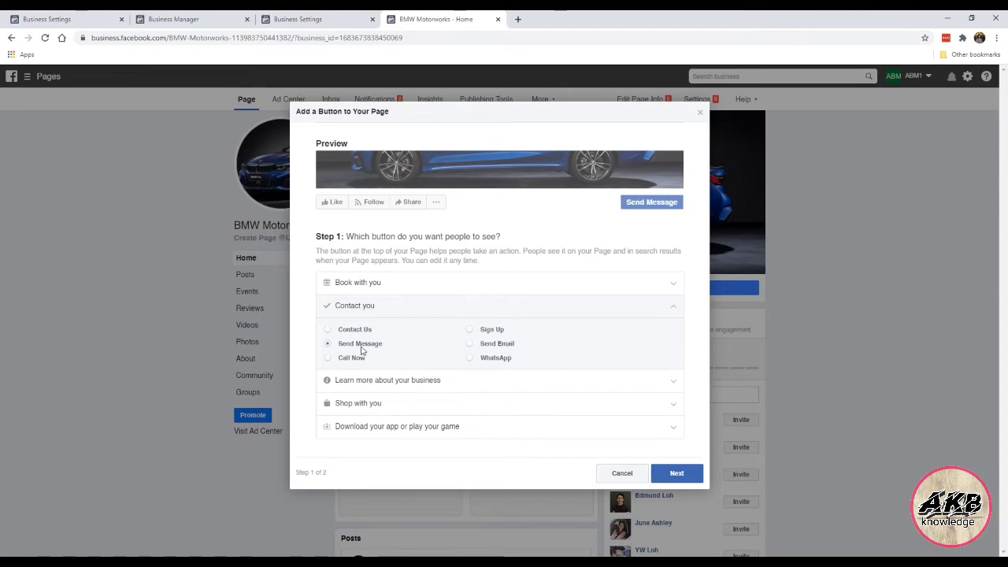
pyautogui.click(676, 472)
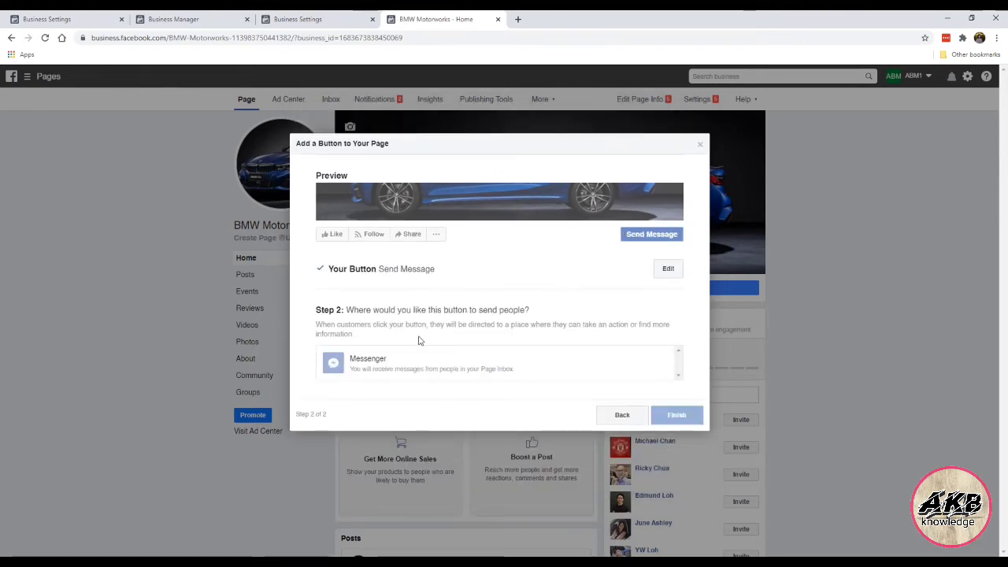
pyautogui.click(445, 364)
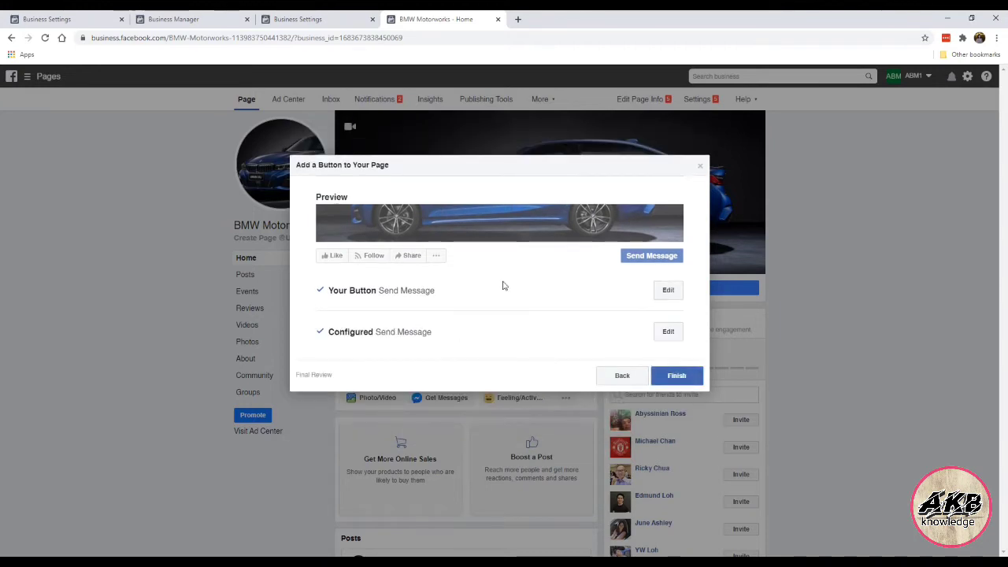
pyautogui.click(701, 379)
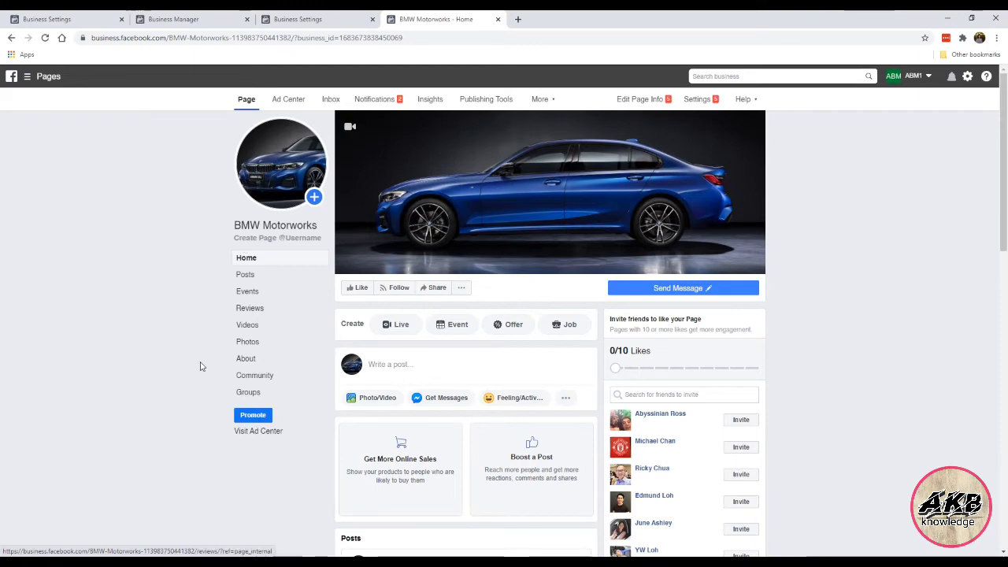
# Step: Like the BMW Motorworks Page from under its cover photo
pyautogui.scroll(-2, 218, 326)
pyautogui.scroll(2, 218, 326)
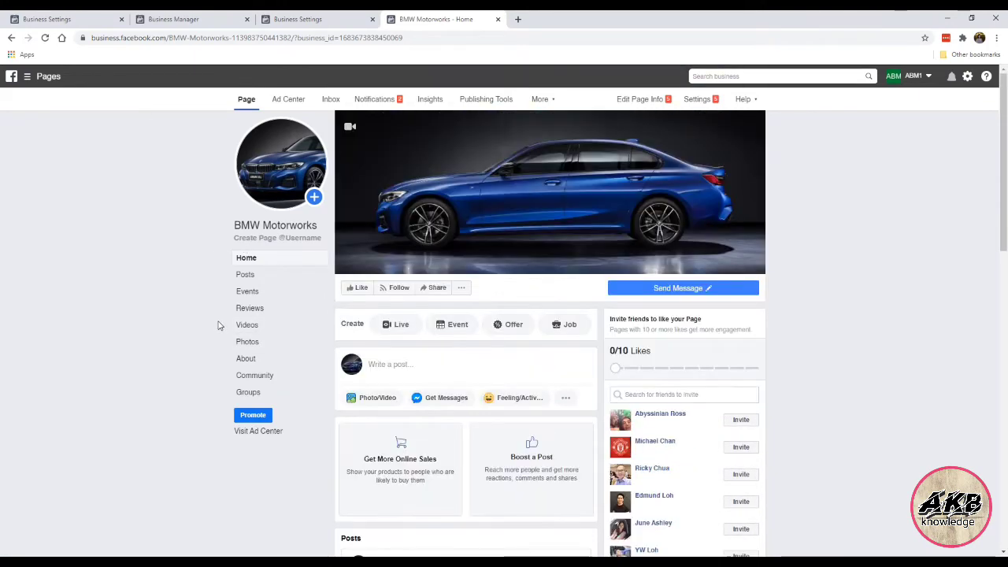
pyautogui.click(358, 289)
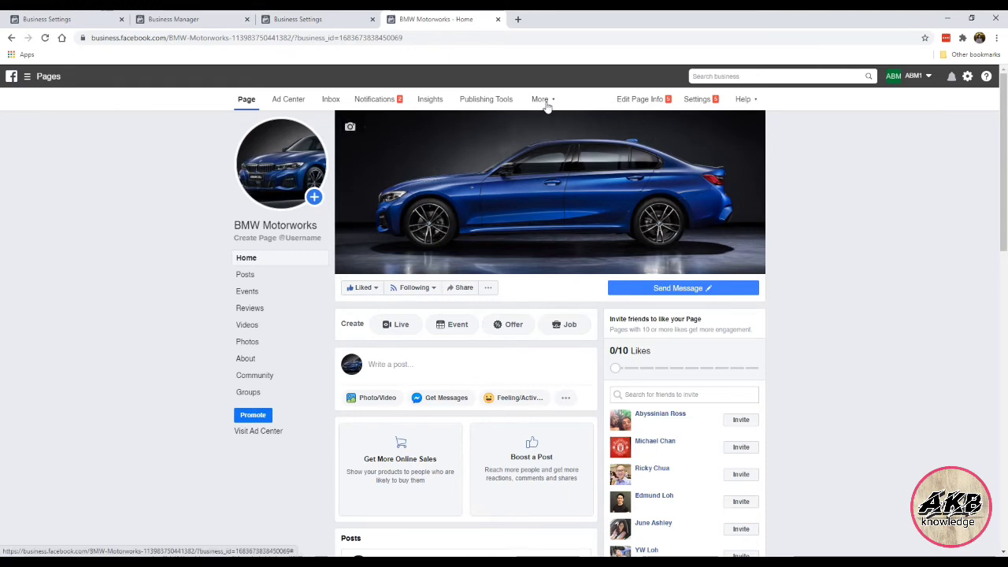
# Step: In Page settings, set Post and Story Sharing to Disable Sharing to Stories and save
pyautogui.click(701, 101)
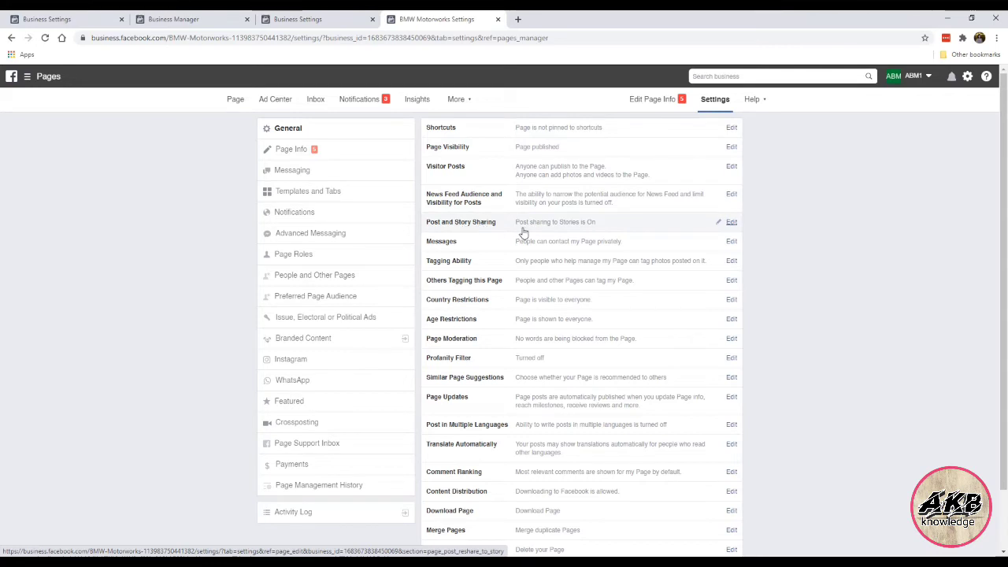
pyautogui.click(730, 223)
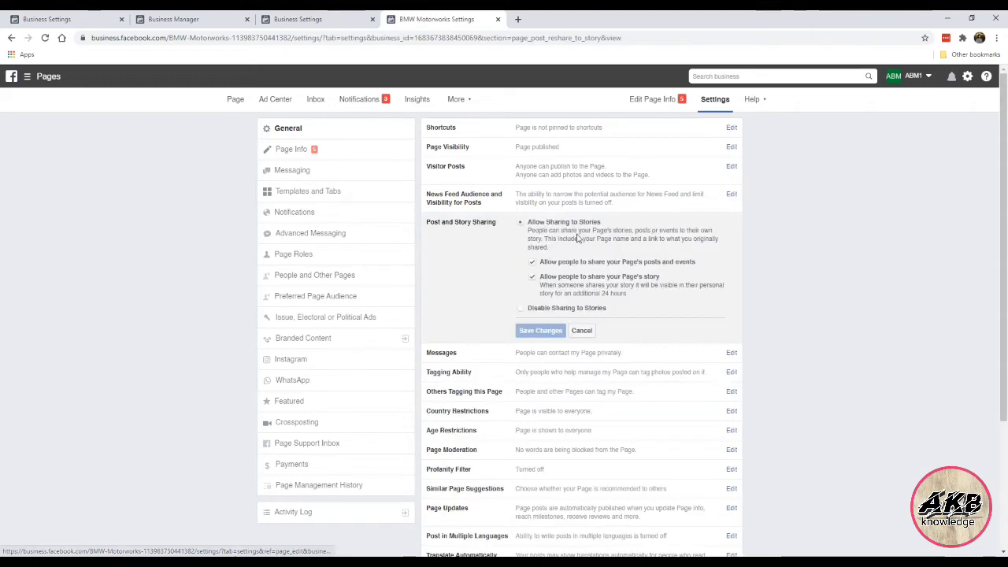
pyautogui.click(521, 309)
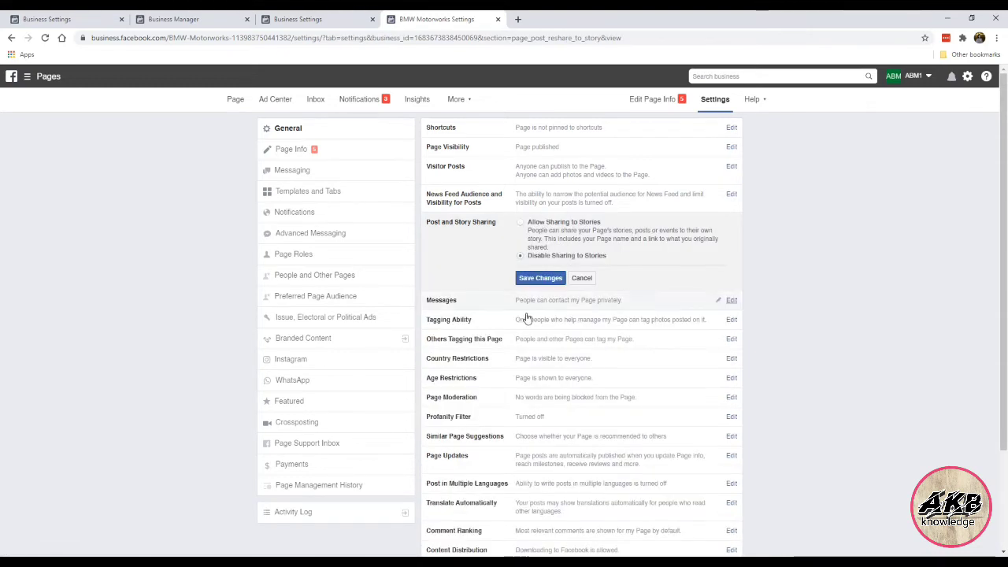
pyautogui.click(540, 278)
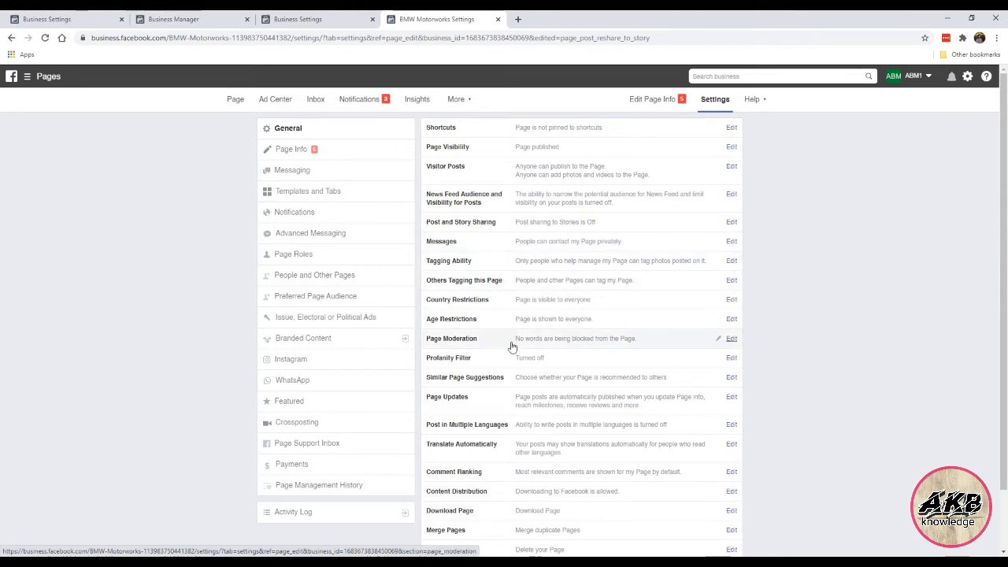
pyautogui.scroll(-1, 512, 345)
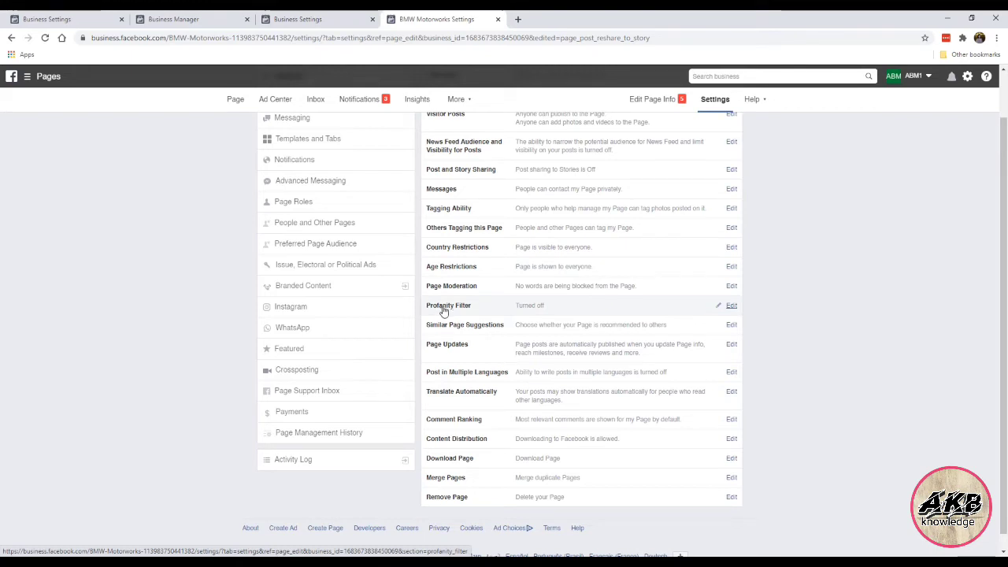
pyautogui.click(732, 307)
pyautogui.click(536, 308)
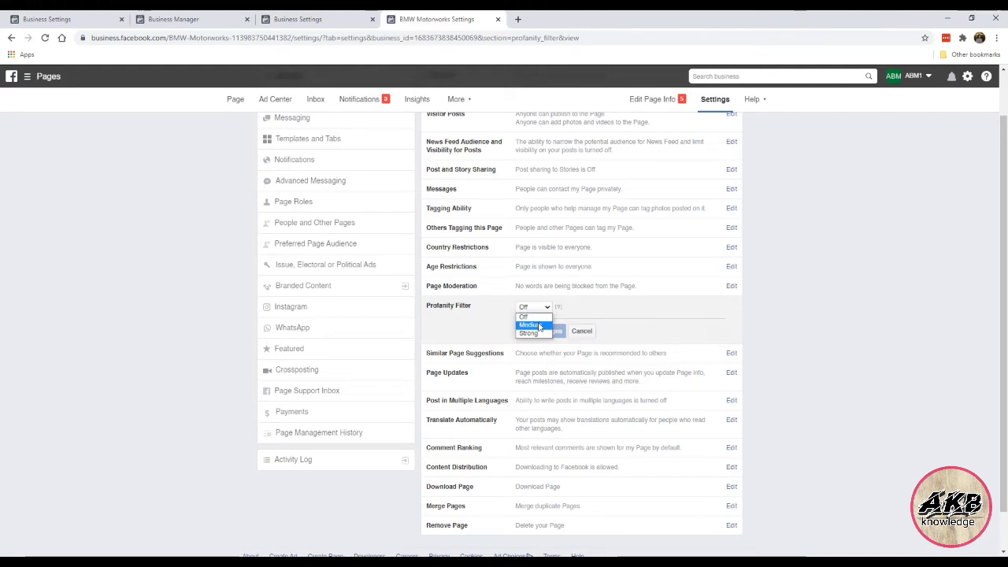
pyautogui.click(539, 325)
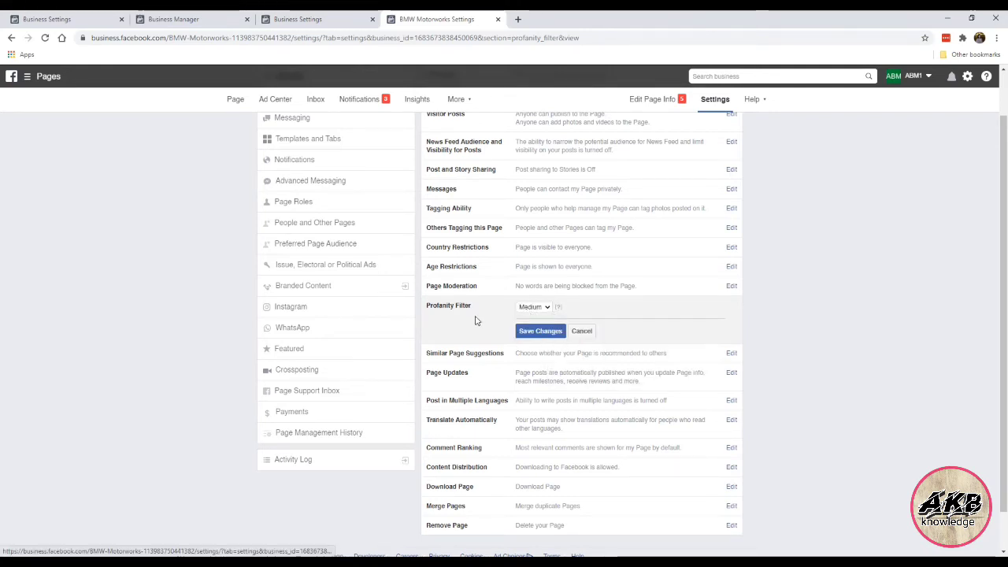
pyautogui.click(529, 334)
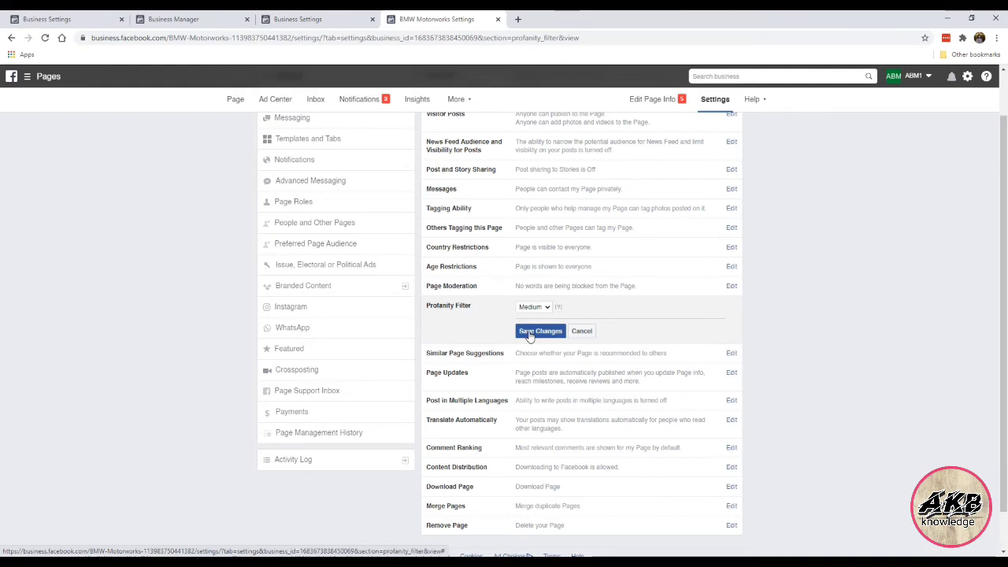
pyautogui.click(537, 333)
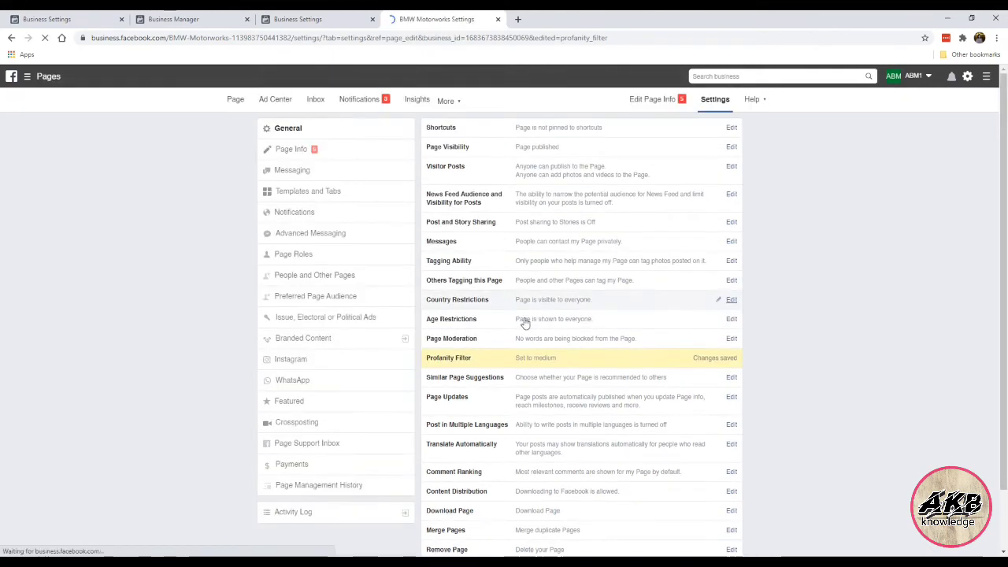
pyautogui.scroll(-1, 463, 389)
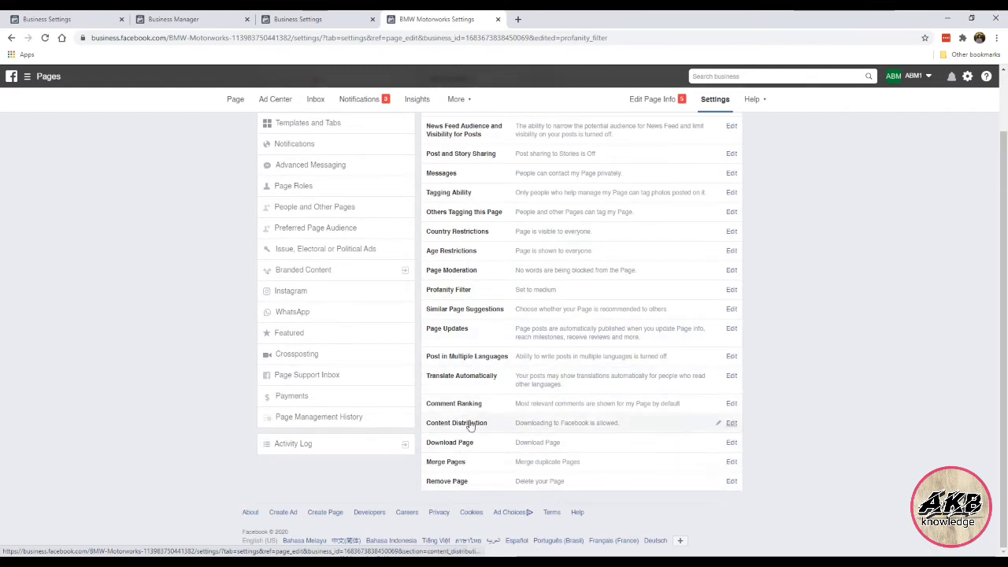
pyautogui.scroll(1, 548, 339)
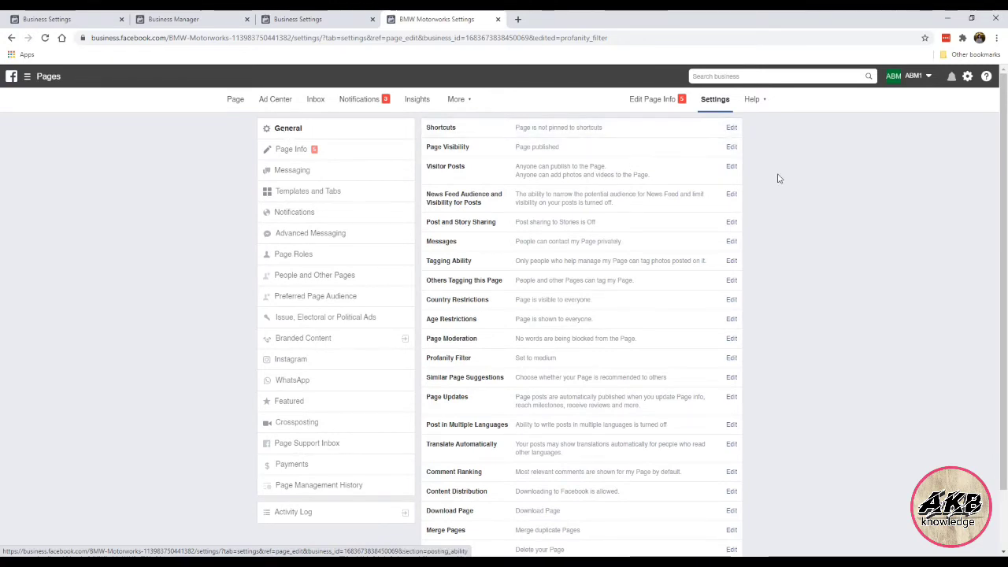
# Step: In Page Info, save the description 'German engineering at its finest, and all things BMW…' about gadgets, accessories and mods
pyautogui.click(339, 149)
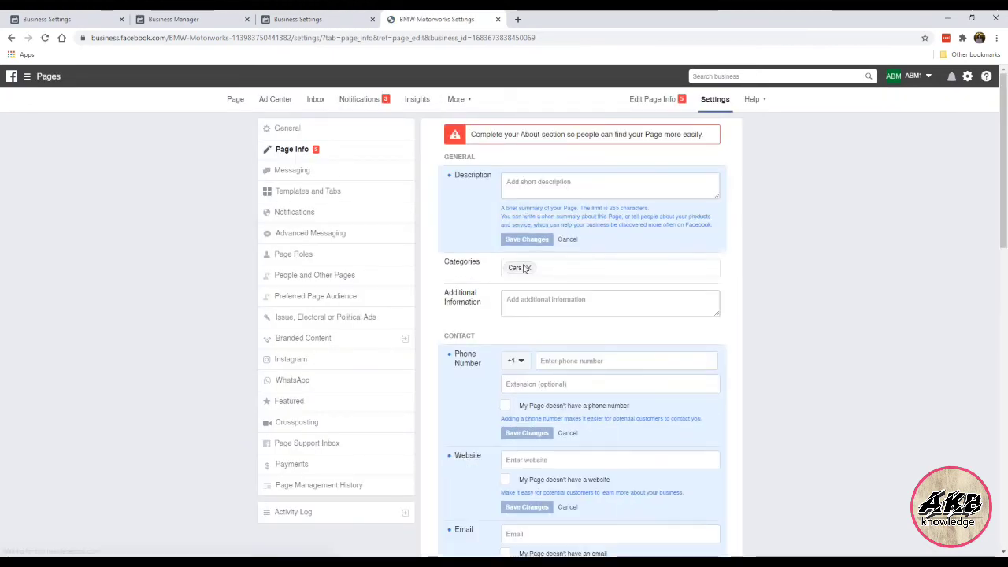
pyautogui.scroll(-3, 482, 362)
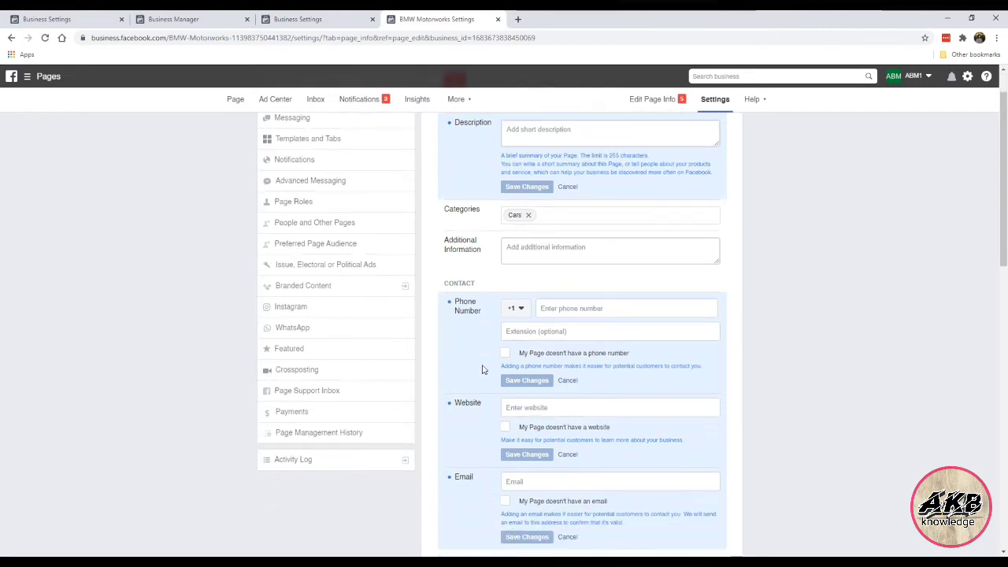
pyautogui.scroll(4, 489, 347)
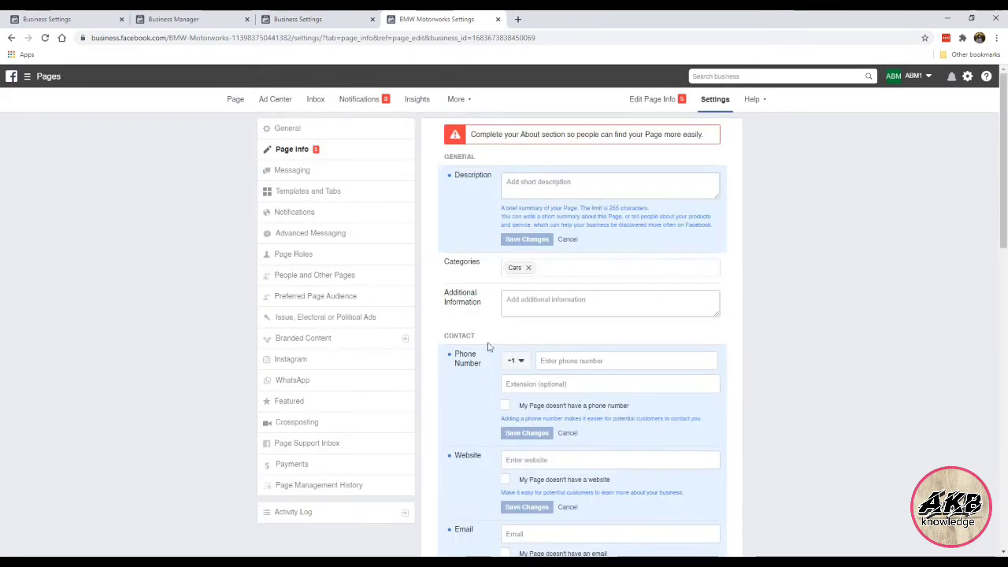
pyautogui.click(561, 189)
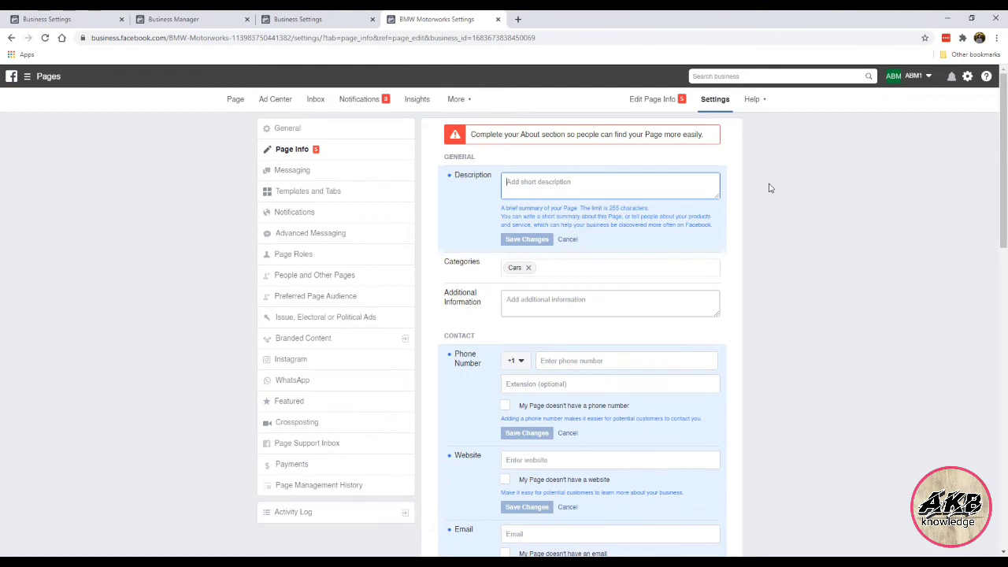
pyautogui.write('G')
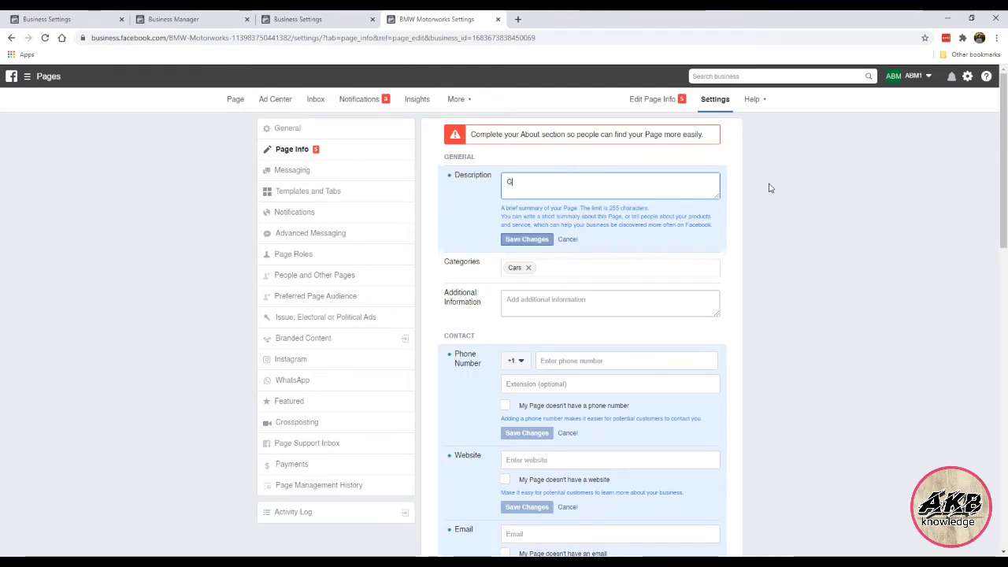
pyautogui.write('erman engineering ')
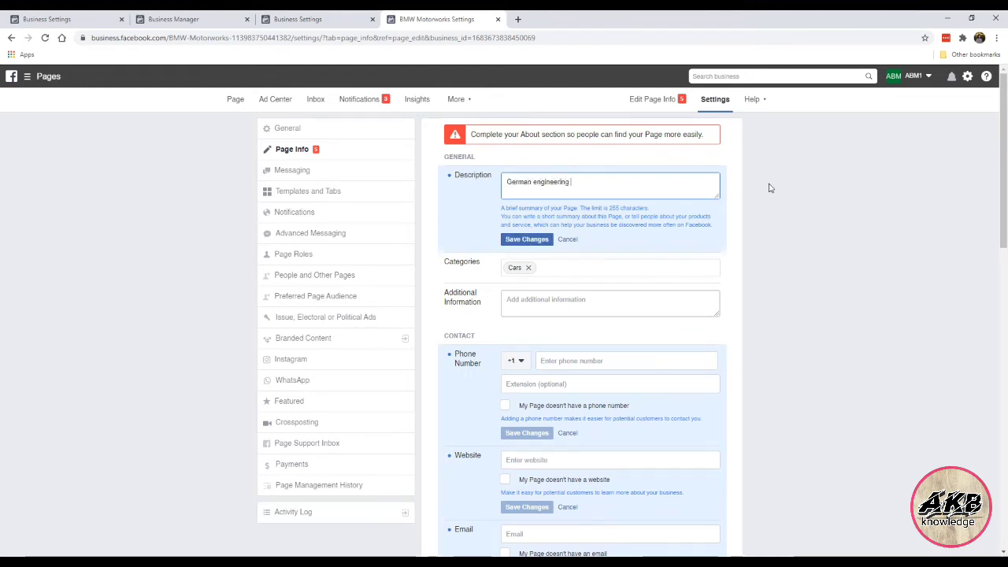
pyautogui.write('at t')
pyautogui.write('ts fines')
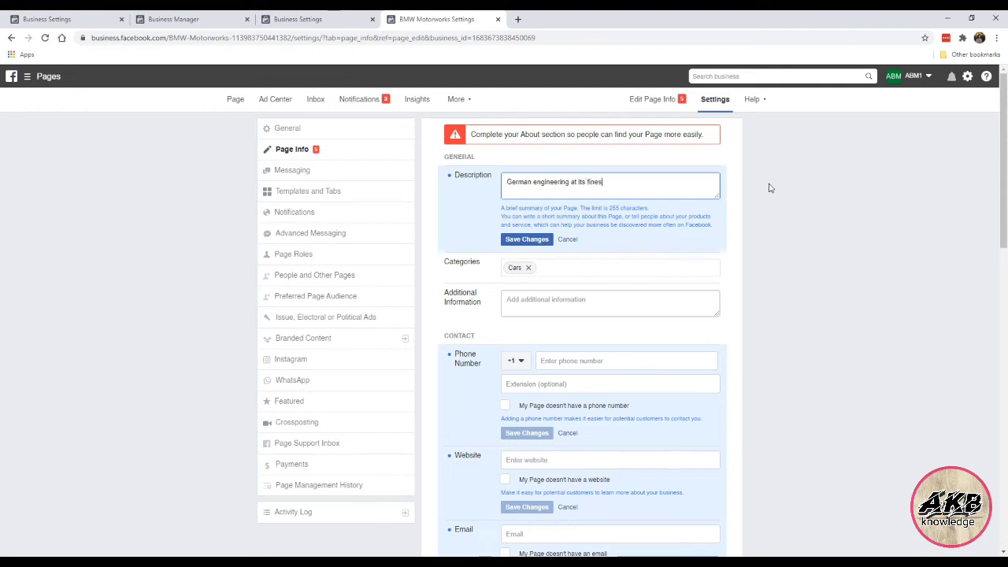
pyautogui.write('t, and all things BMW. We')
pyautogui.write('share all the latest gadgets. acce')
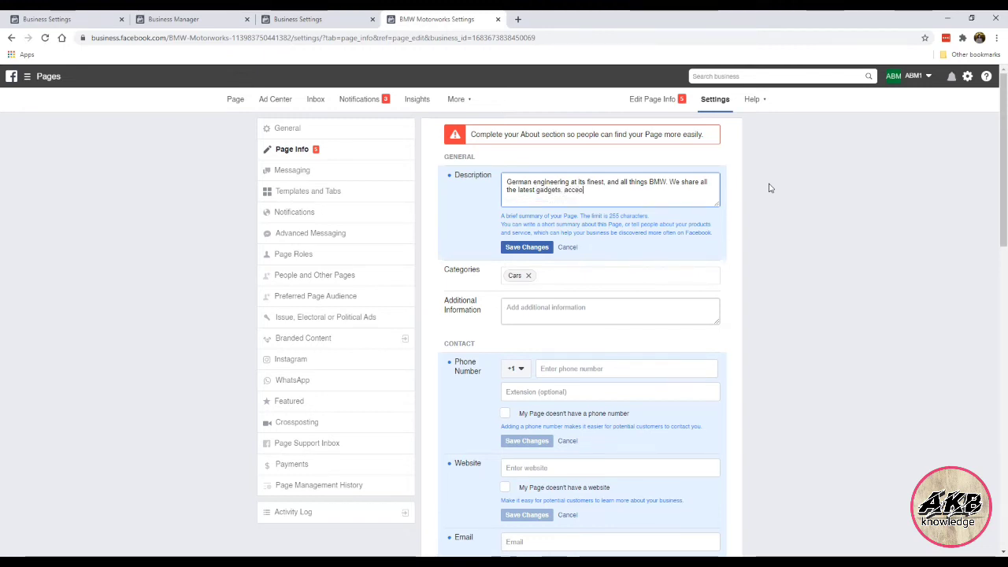
pyautogui.write('ssories an')
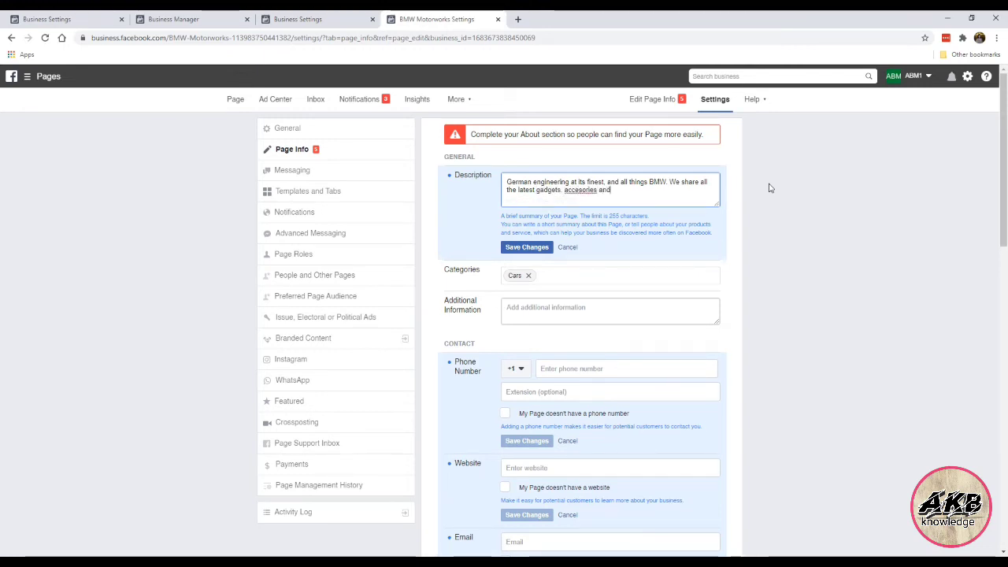
pyautogui.write('d')
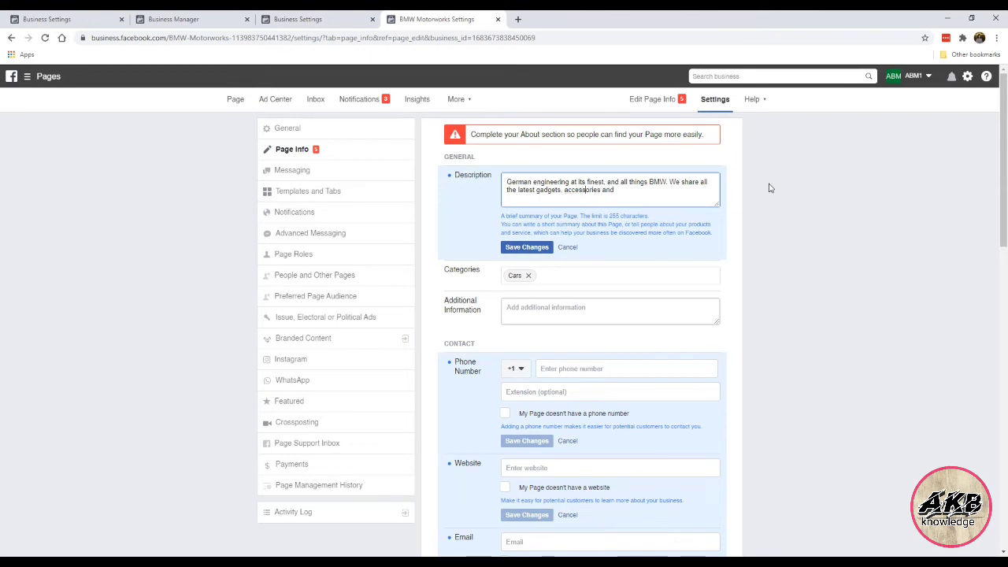
pyautogui.write(' mods f')
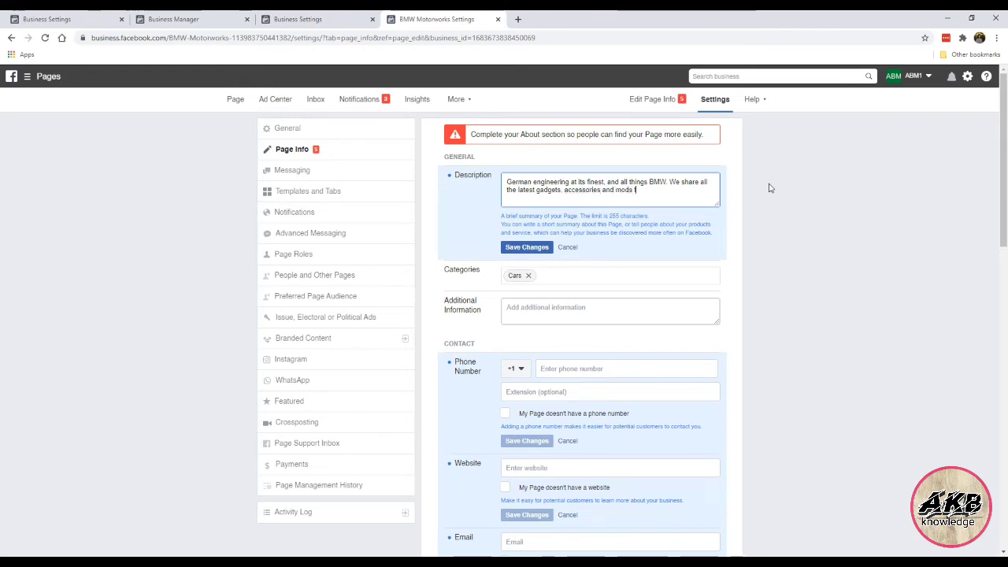
pyautogui.write('or BMW cars of all models')
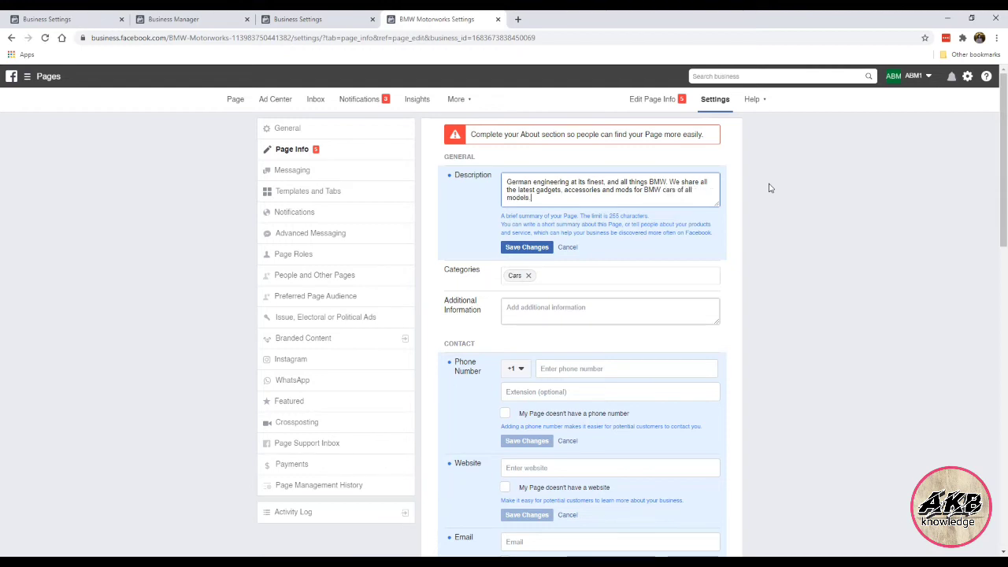
pyautogui.click(517, 251)
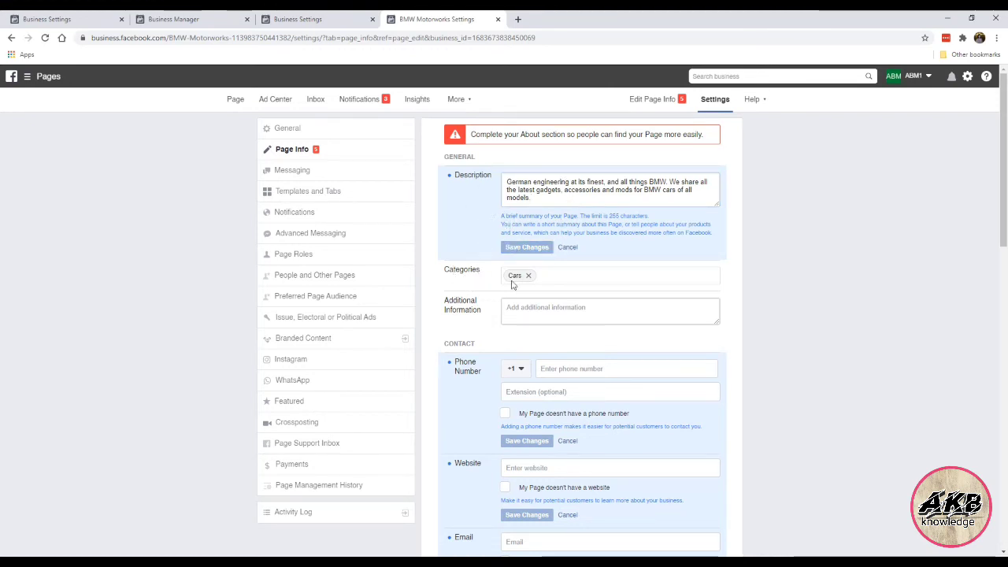
pyautogui.scroll(-2, 511, 279)
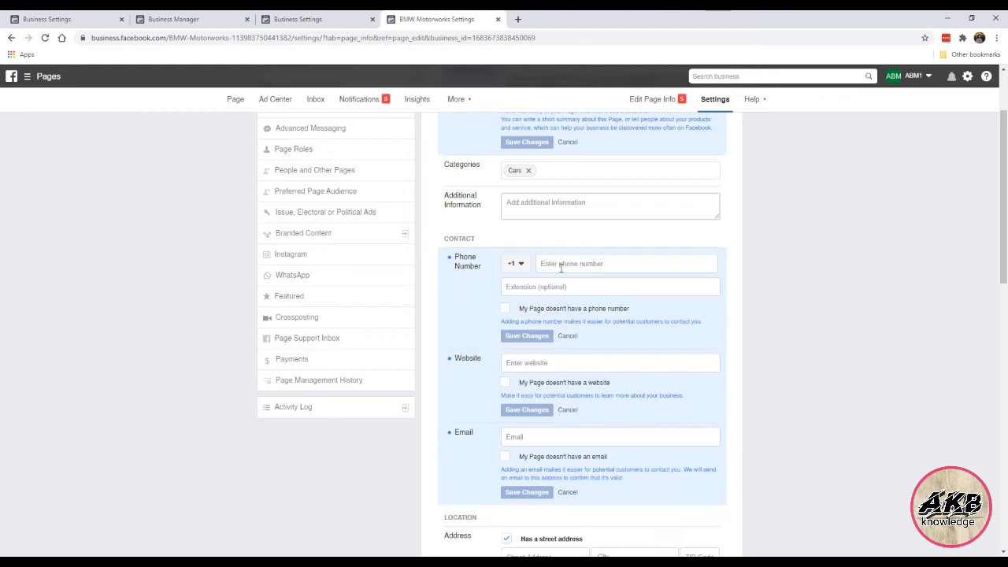
# Step: Mark the Page as having no phone number and save that setting
pyautogui.click(507, 311)
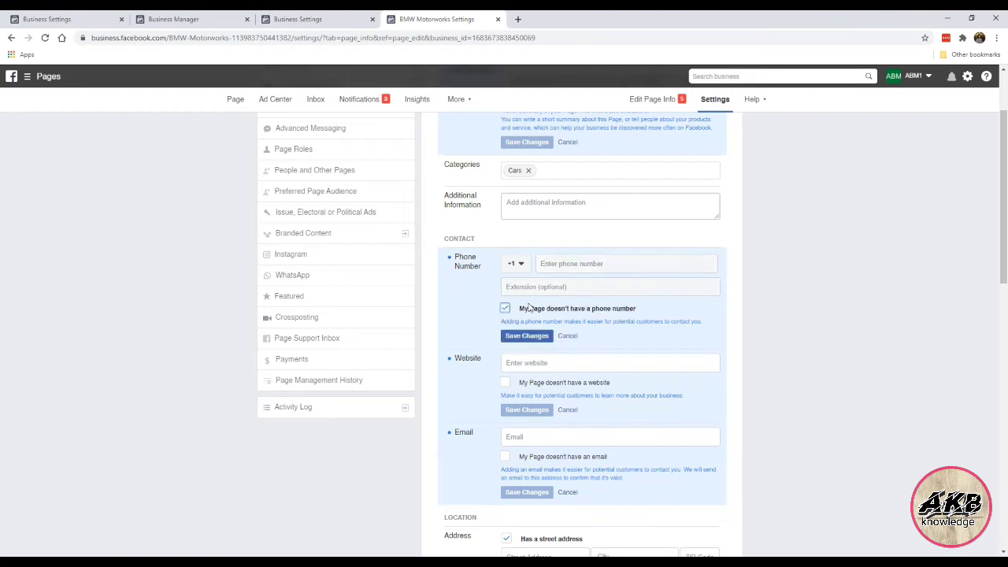
pyautogui.click(541, 332)
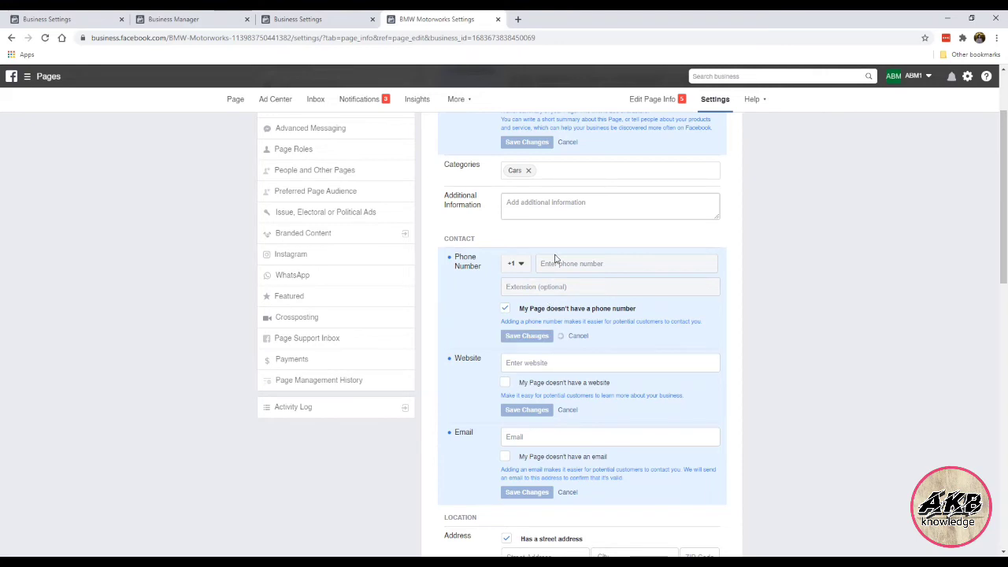
pyautogui.scroll(-1, 518, 325)
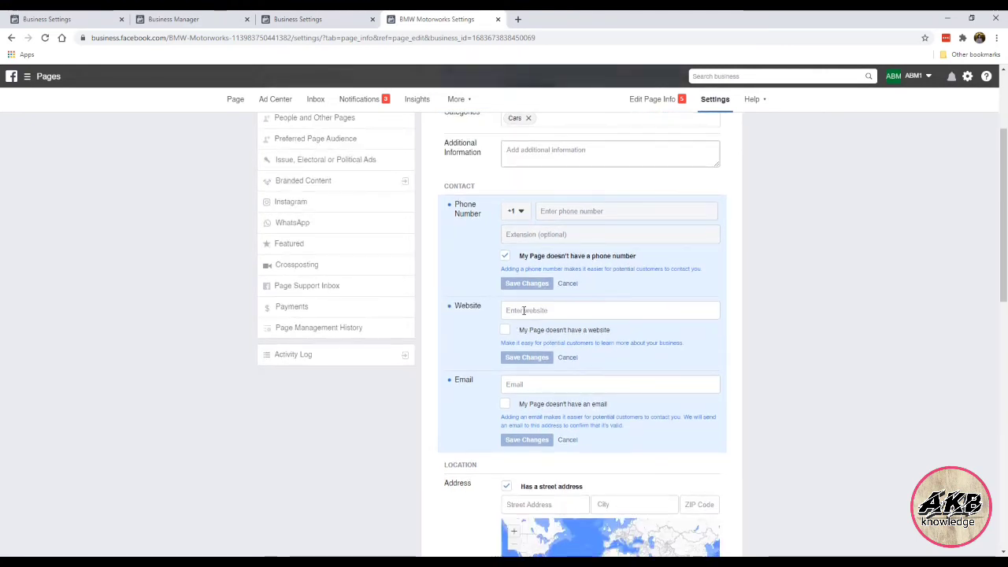
pyautogui.click(525, 310)
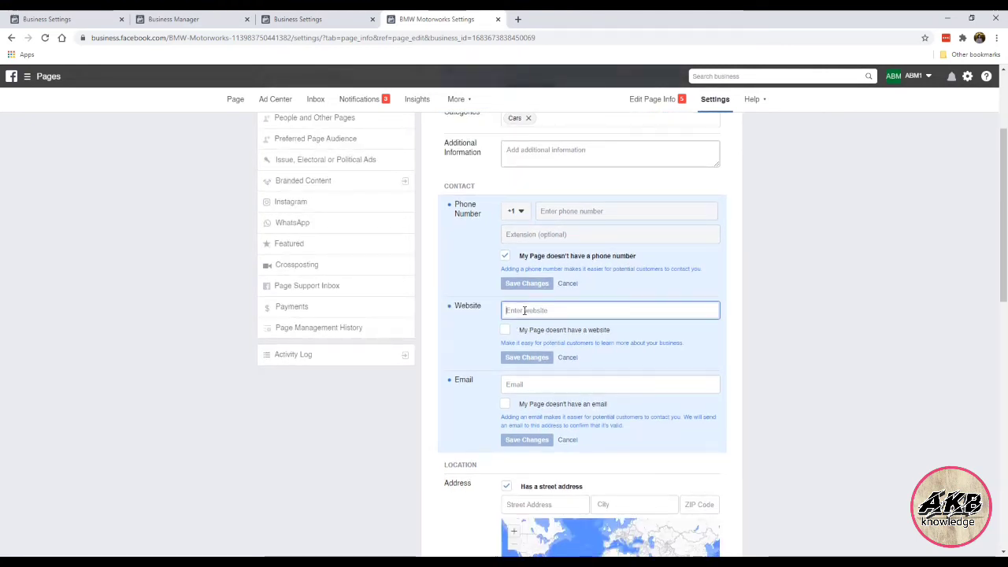
pyautogui.write('https')
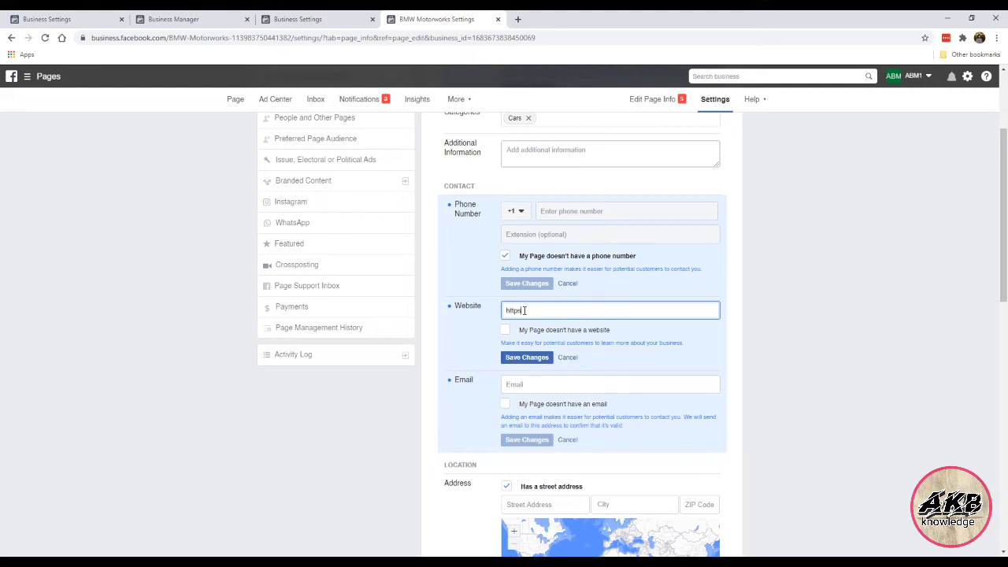
pyautogui.write('://bmwmotorworks.com/')
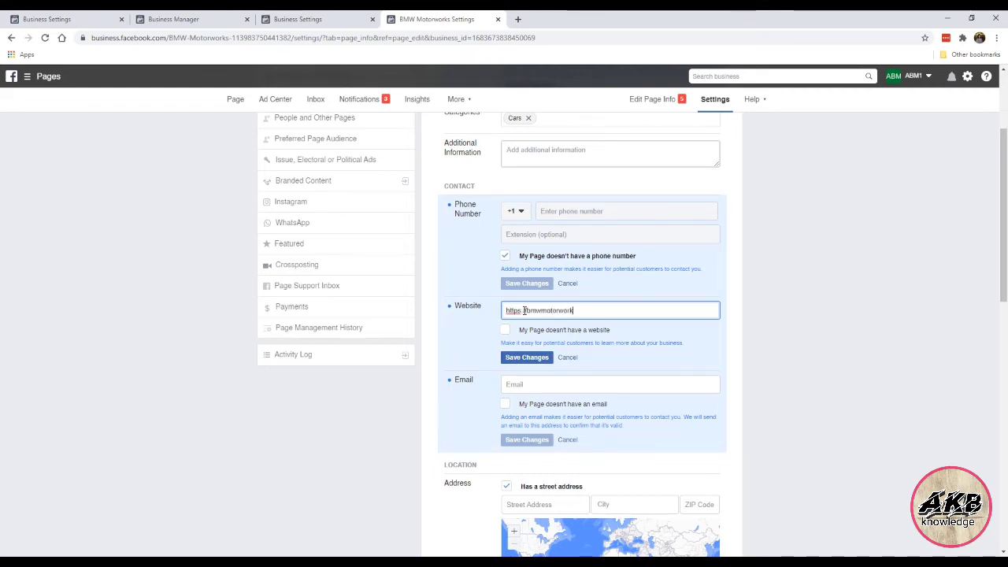
pyautogui.click(526, 356)
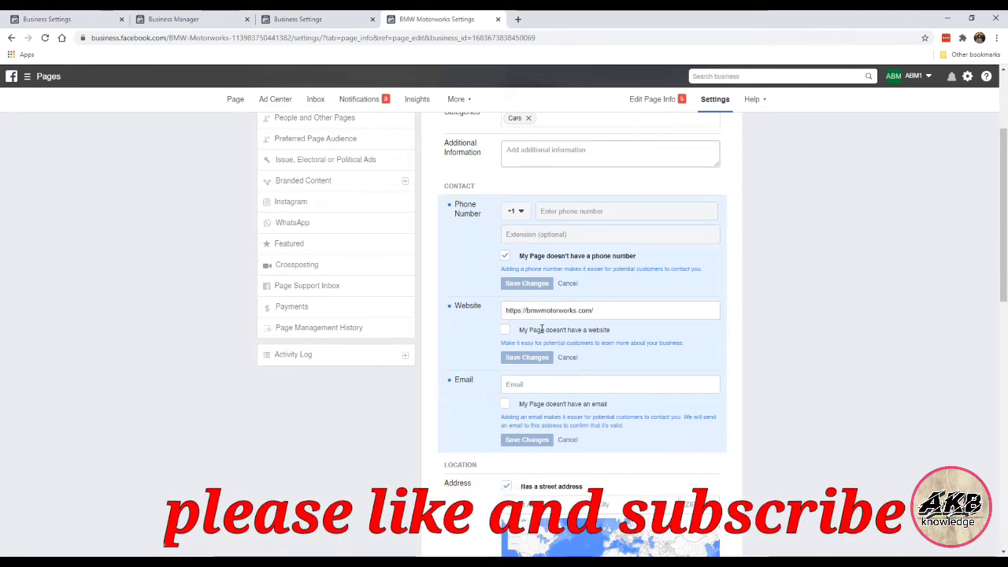
pyautogui.click(506, 330)
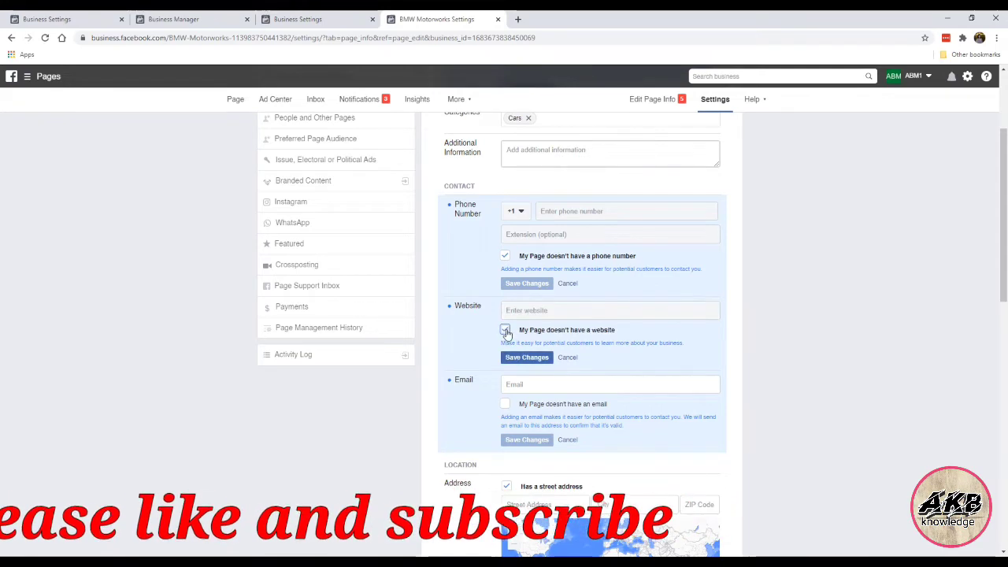
pyautogui.click(505, 330)
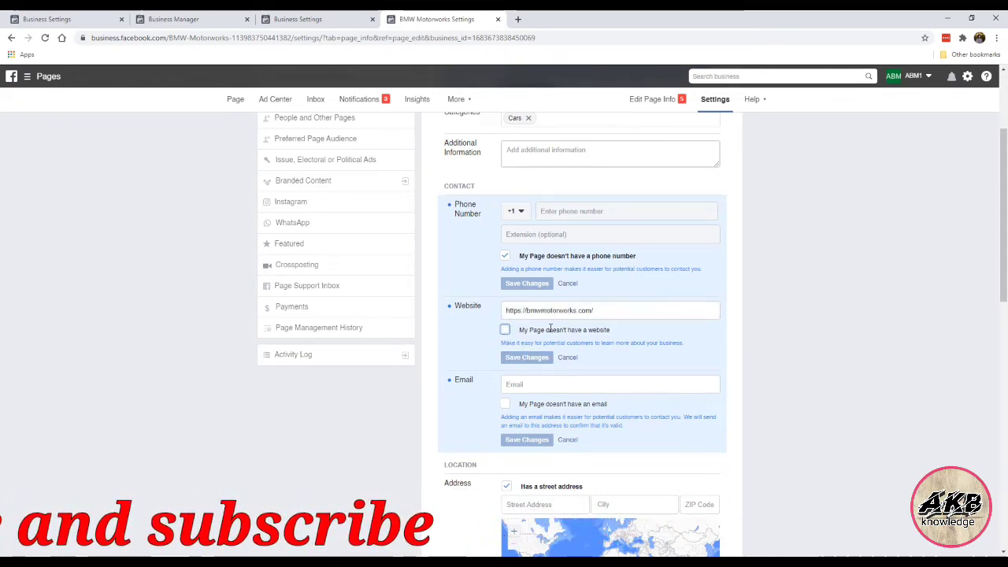
pyautogui.scroll(-2, 475, 319)
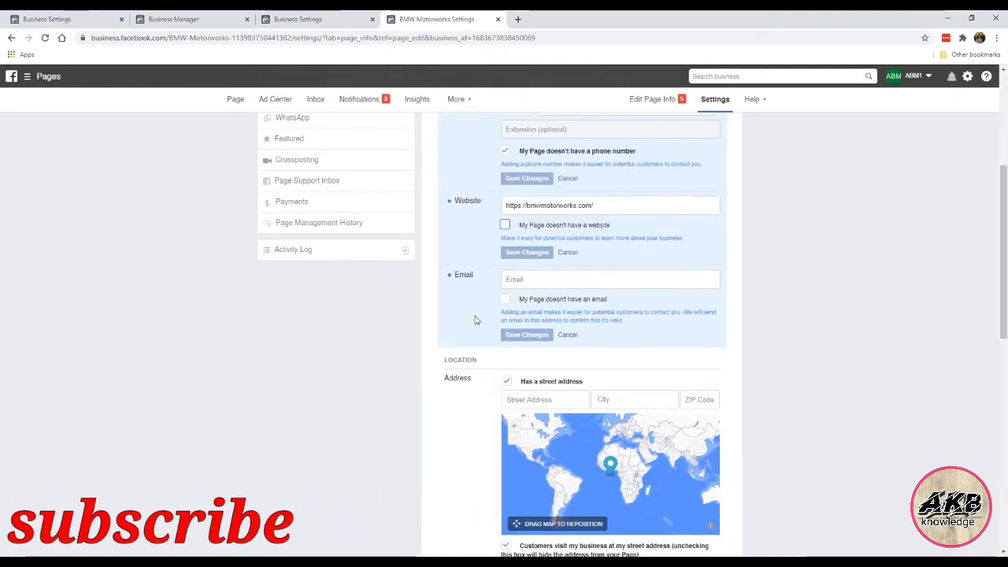
# Step: Fill in the Page's support e-mail address, correcting typos, and save it
pyautogui.click(527, 280)
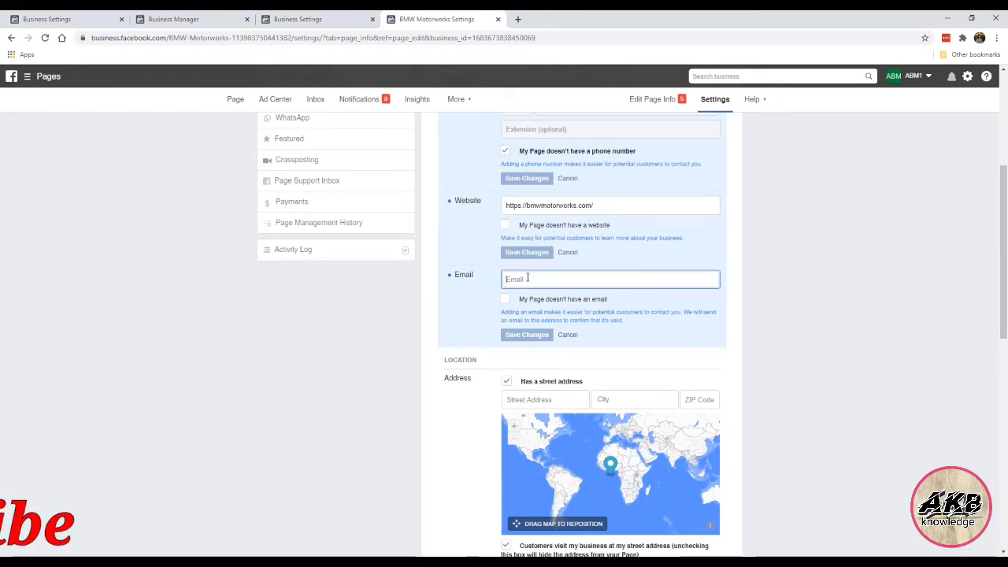
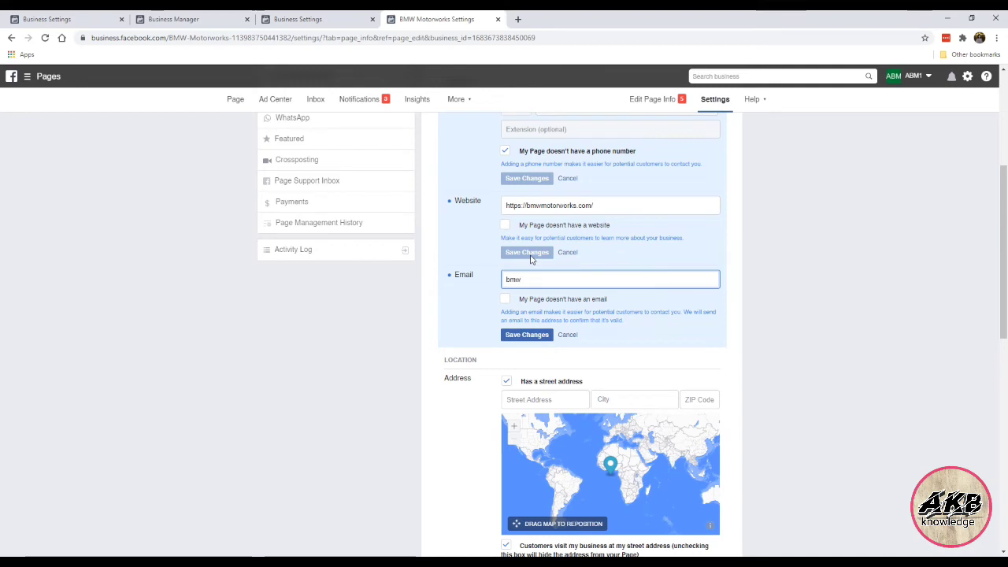
pyautogui.press('Home')
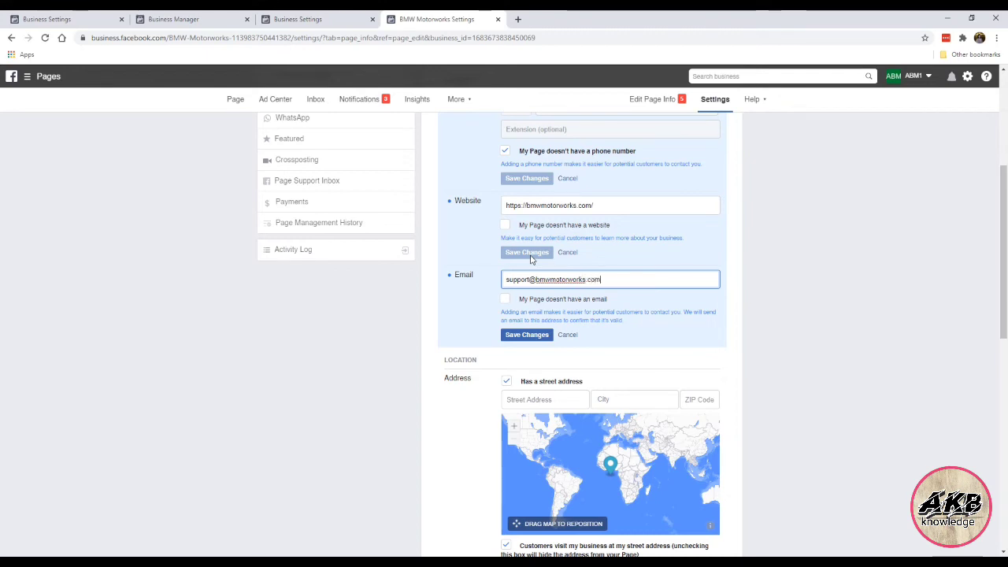
pyautogui.click(505, 300)
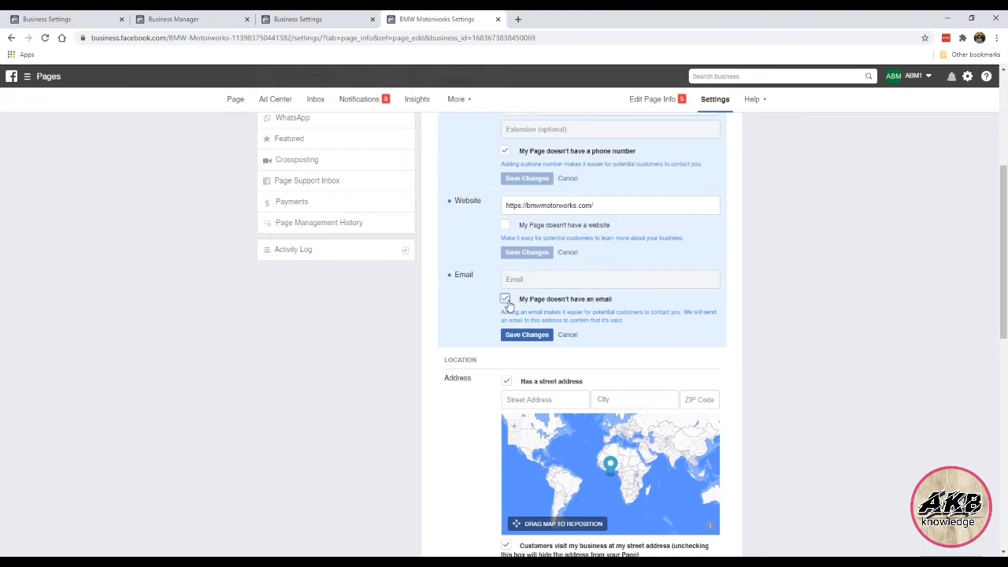
pyautogui.click(506, 301)
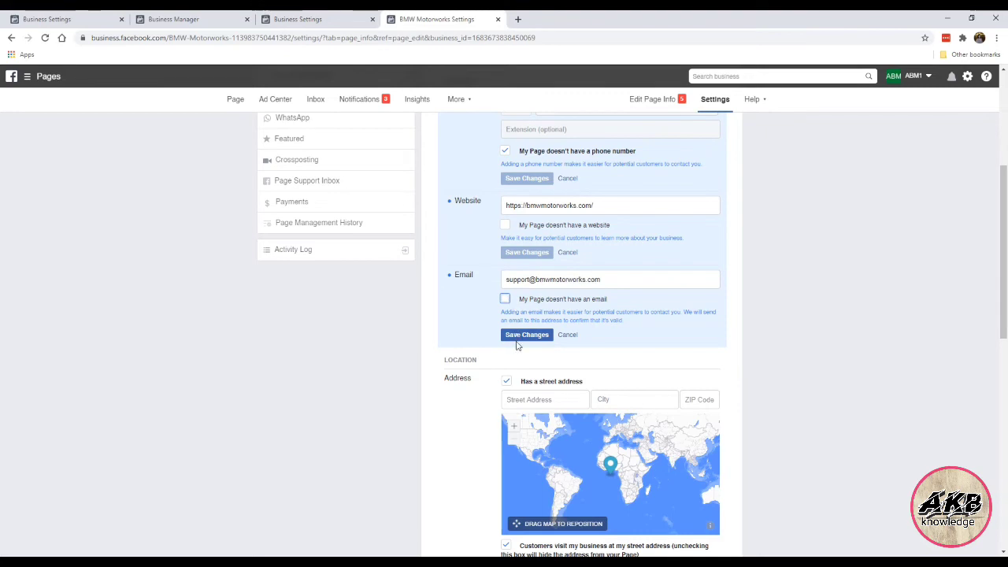
pyautogui.click(516, 337)
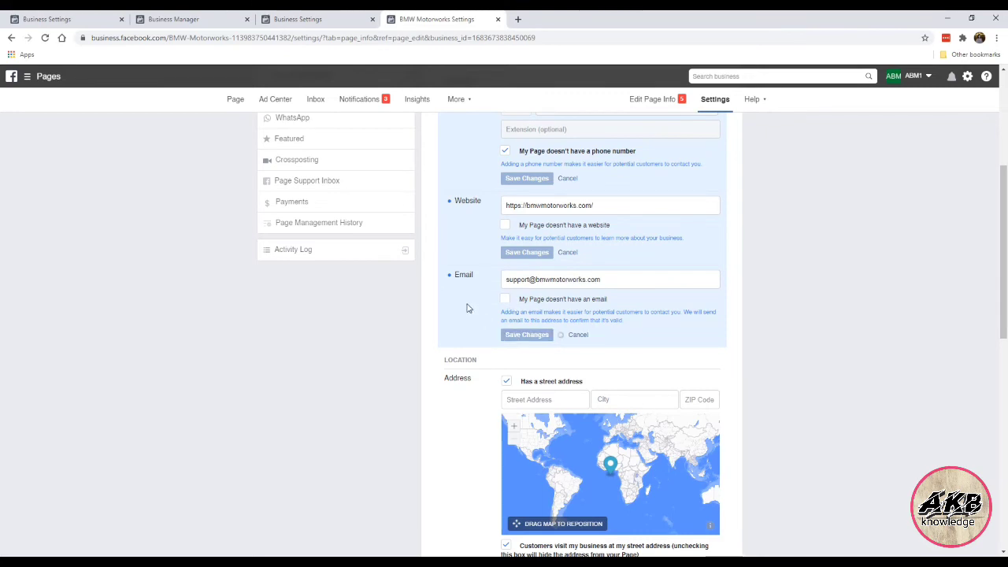
# Step: Uncheck 'Has a street address' and 'Customers visit my business' and save, leaving the service area empty
pyautogui.scroll(-2, 473, 309)
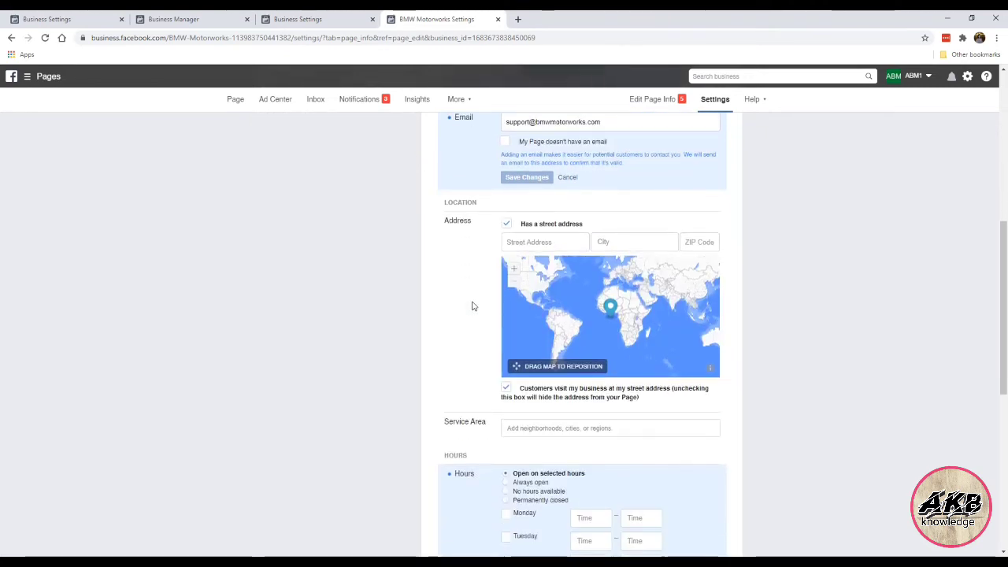
pyautogui.click(507, 227)
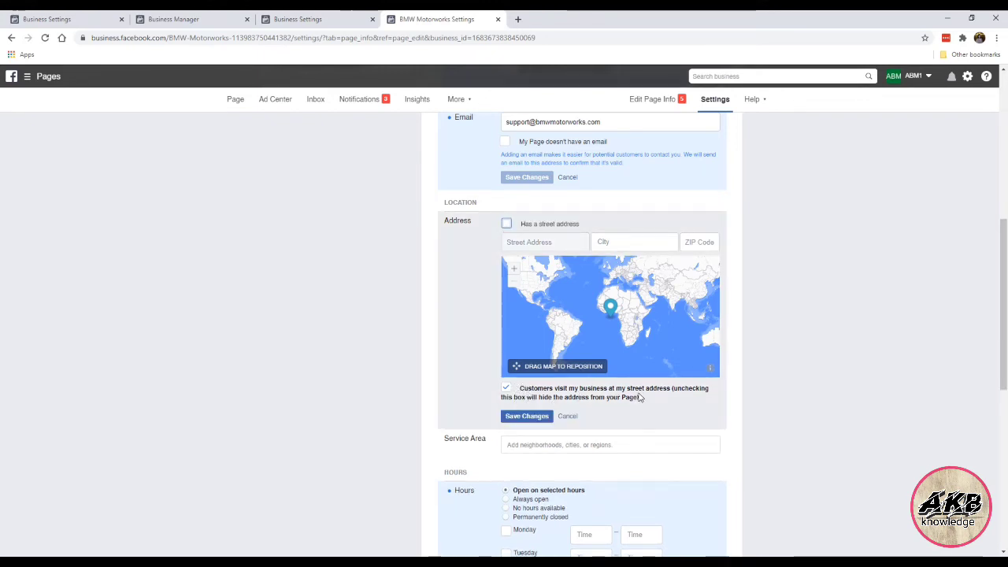
pyautogui.click(507, 390)
pyautogui.click(512, 416)
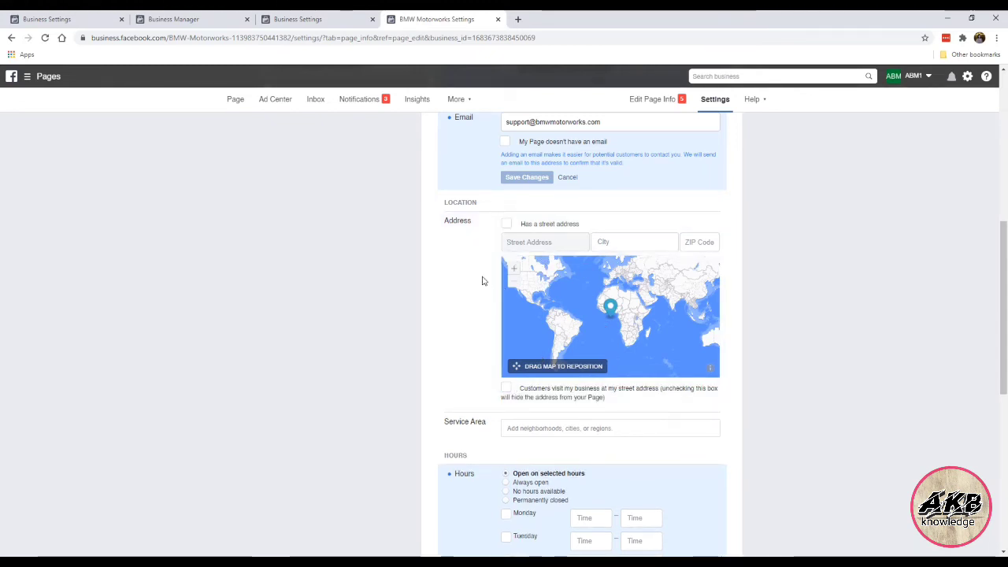
pyautogui.scroll(-3, 443, 281)
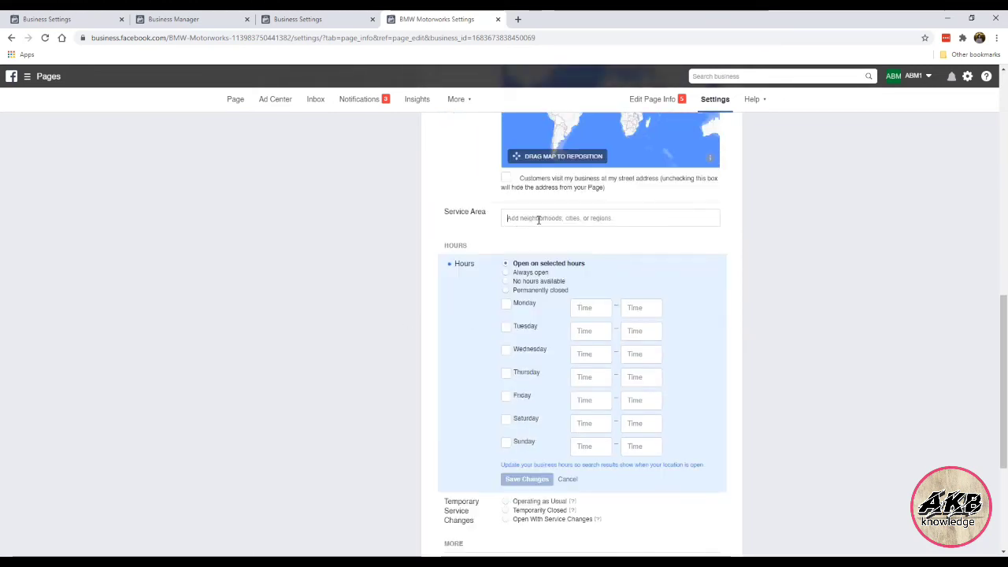
pyautogui.click(538, 220)
pyautogui.click(566, 260)
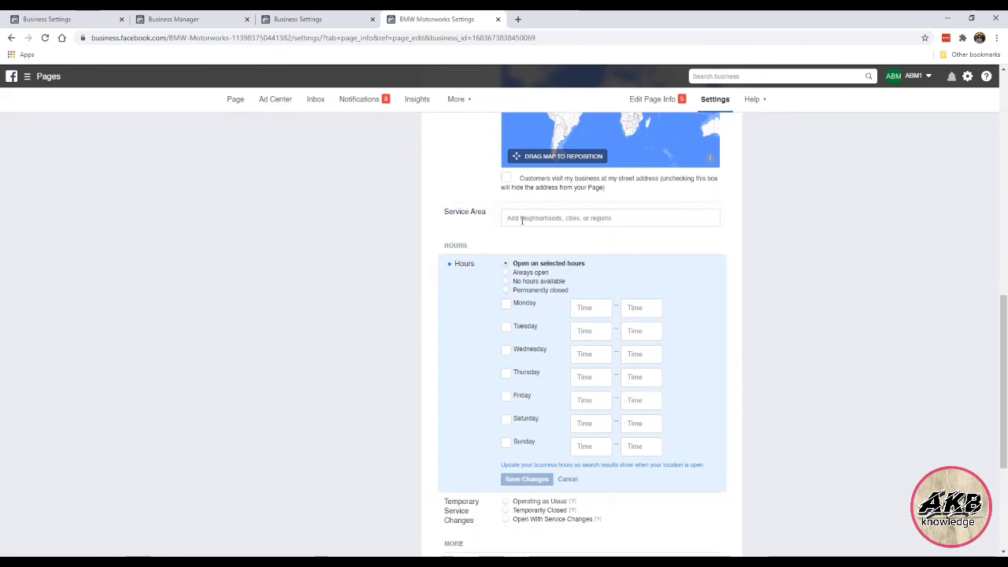
pyautogui.scroll(-1, 486, 247)
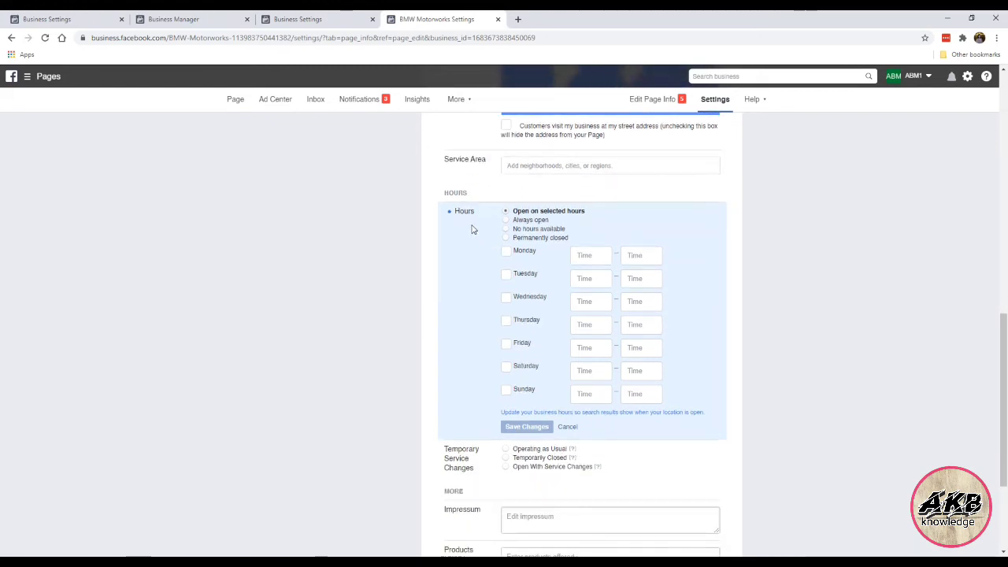
# Step: Save the Page's hours as Always open and leave the privacy policy link empty
pyautogui.scroll(-1, 471, 228)
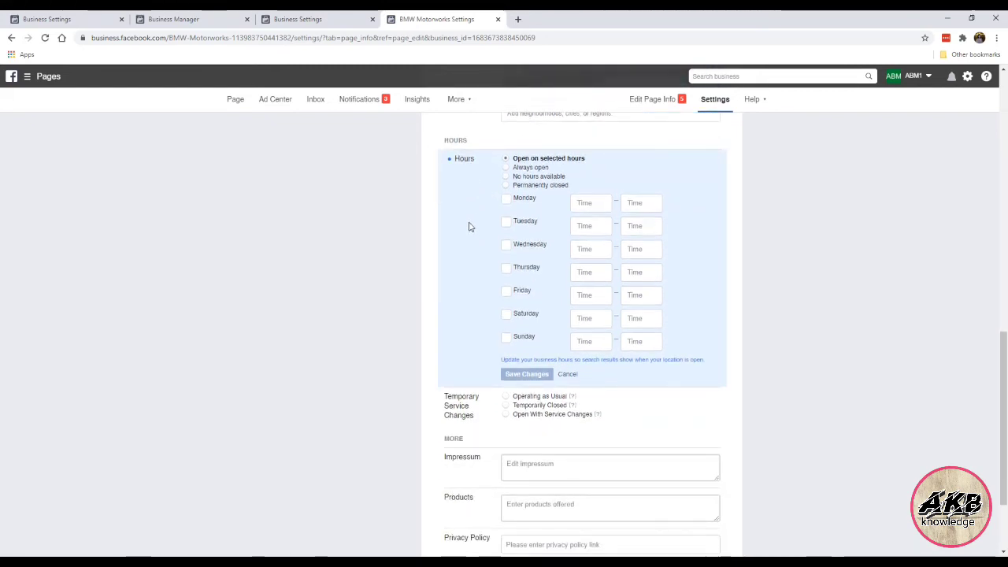
pyautogui.click(539, 168)
pyautogui.click(536, 255)
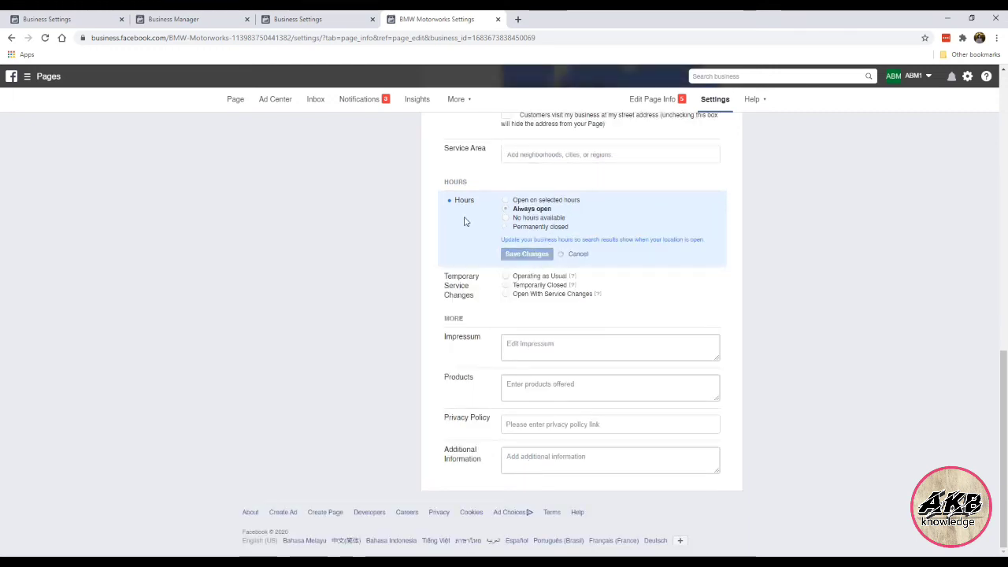
pyautogui.click(508, 227)
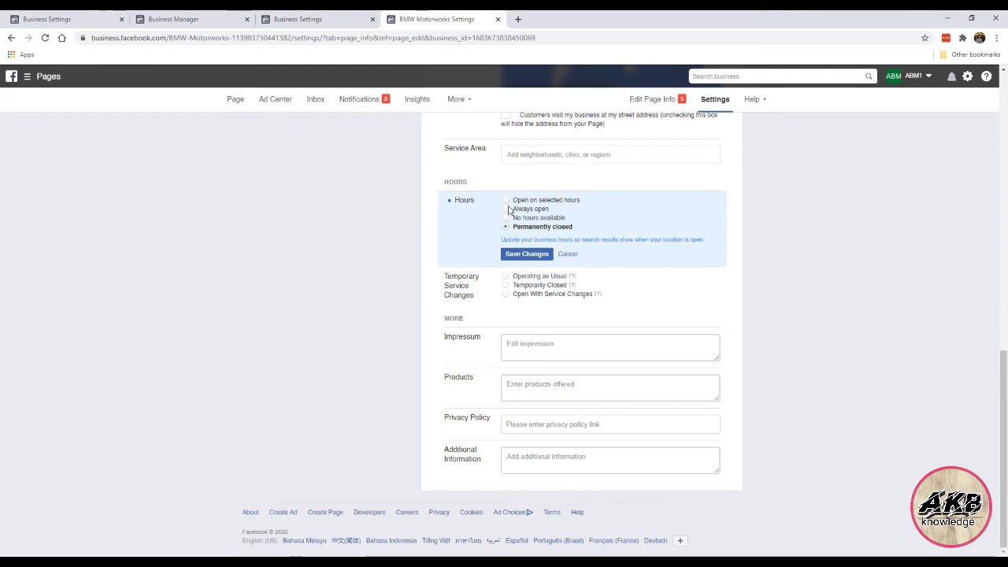
pyautogui.click(507, 209)
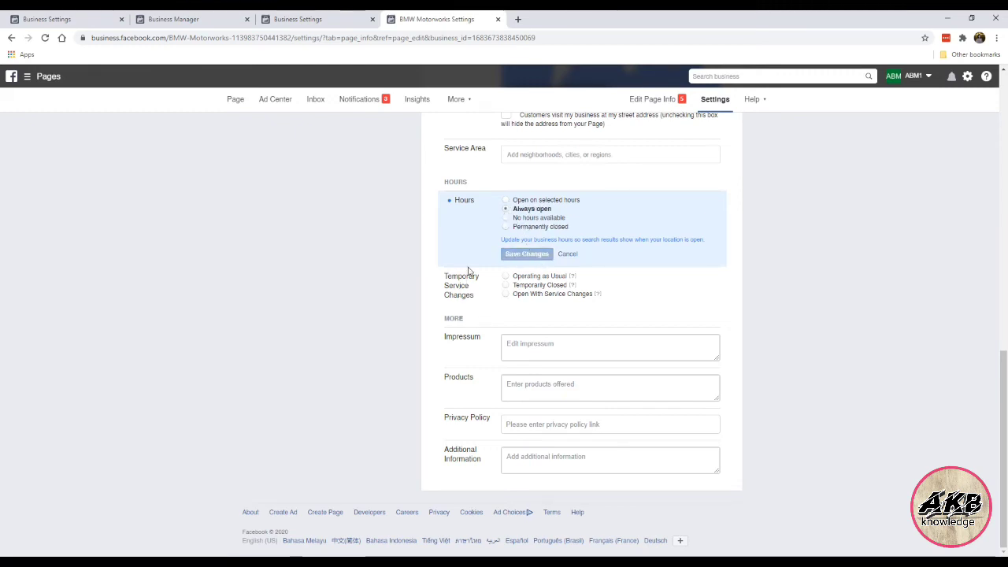
pyautogui.click(512, 425)
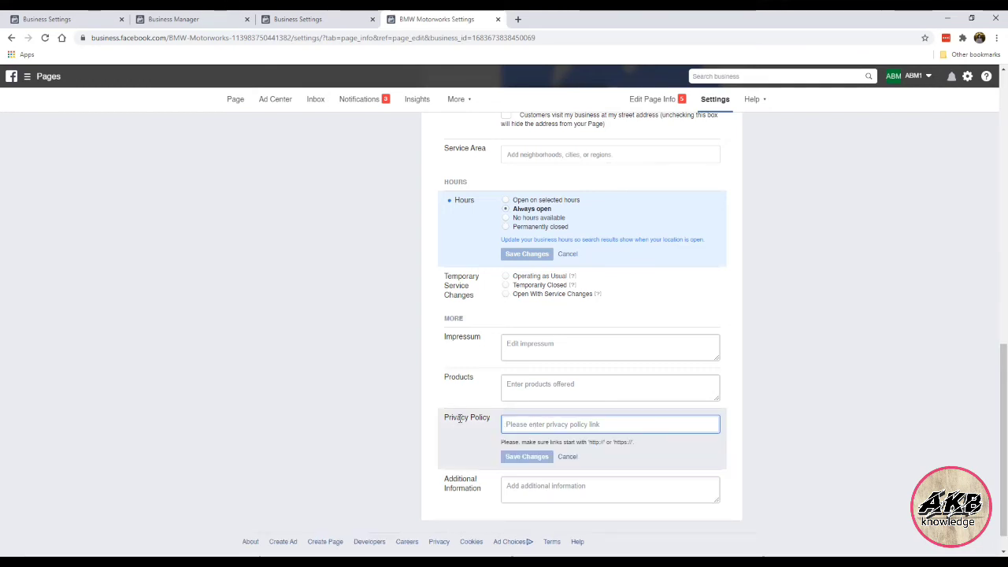
pyautogui.click(567, 457)
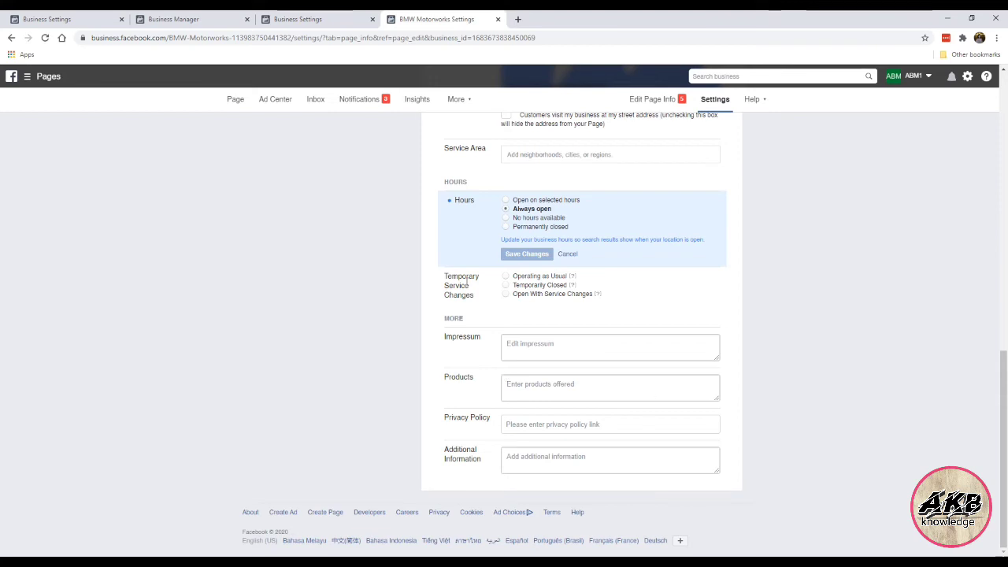
pyautogui.scroll(6, 565, 360)
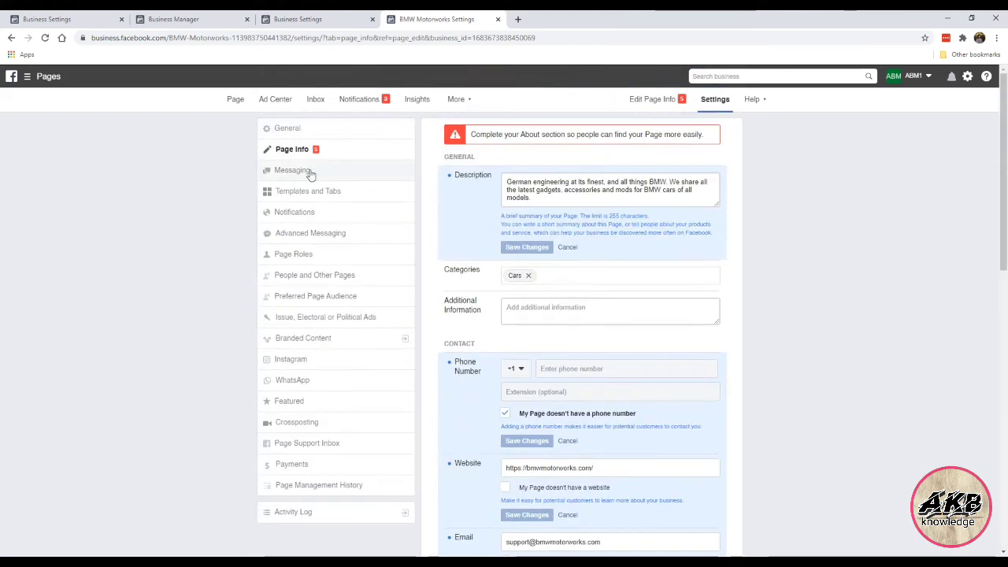
# Step: Look through all Messaging options, leaving each Off, then move on to Templates and Tabs
pyautogui.click(310, 172)
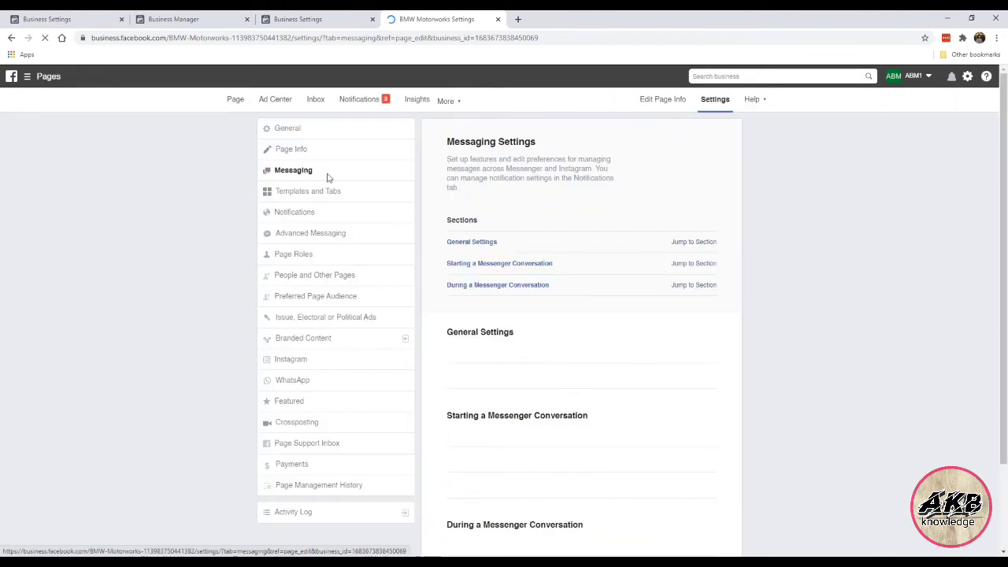
pyautogui.scroll(-1, 581, 315)
pyautogui.scroll(-5, 582, 315)
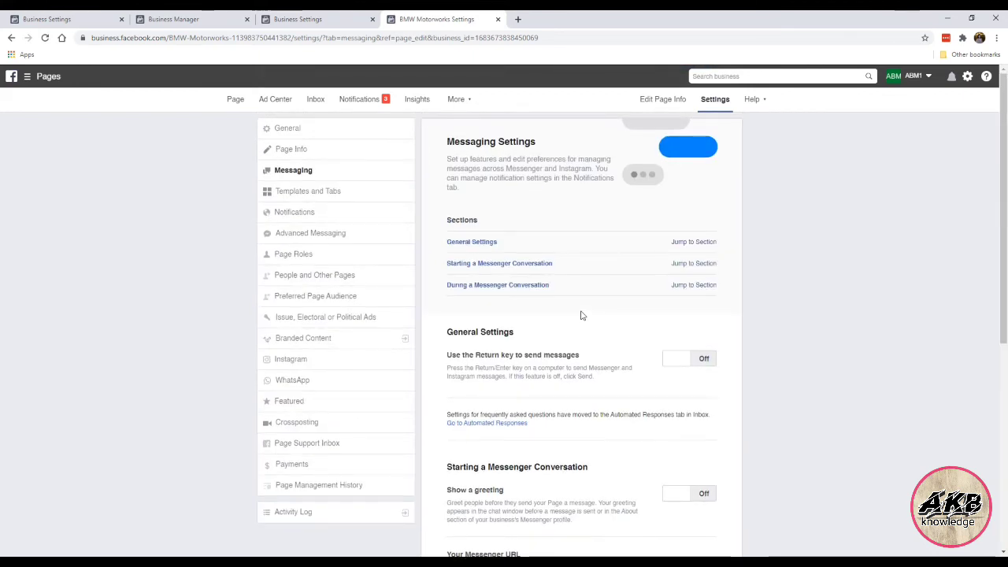
pyautogui.scroll(-5, 581, 315)
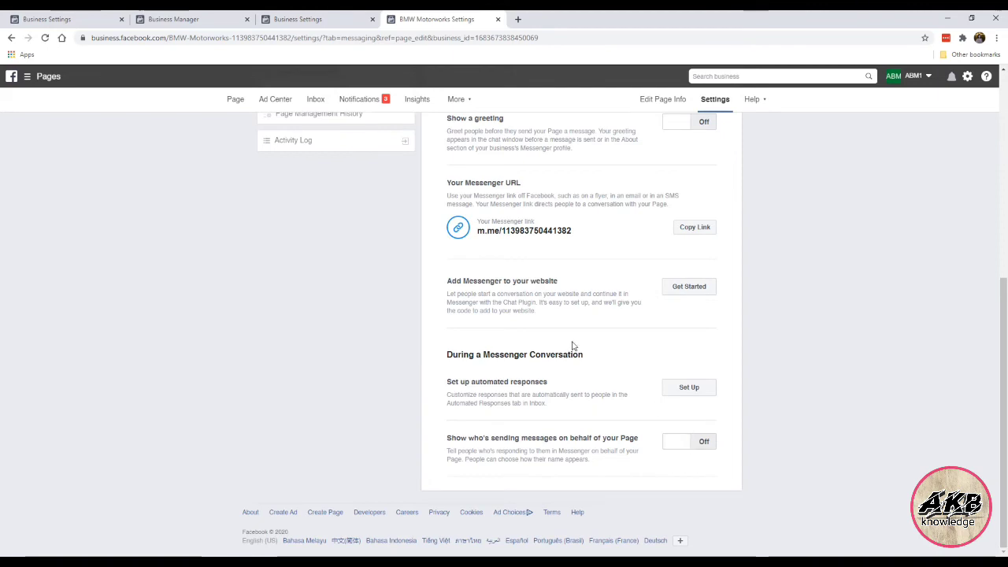
pyautogui.scroll(5, 556, 315)
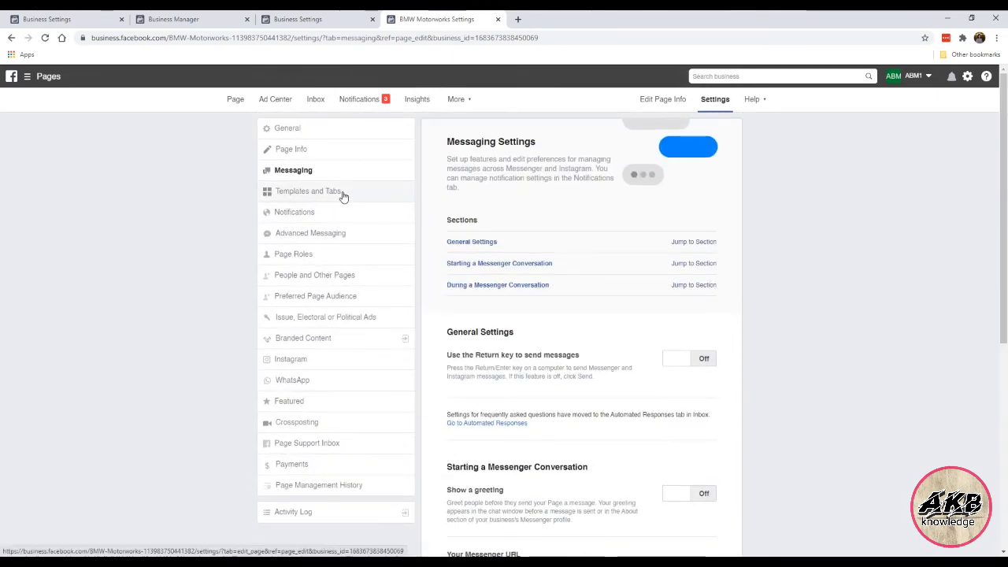
pyautogui.scroll(-5, 579, 331)
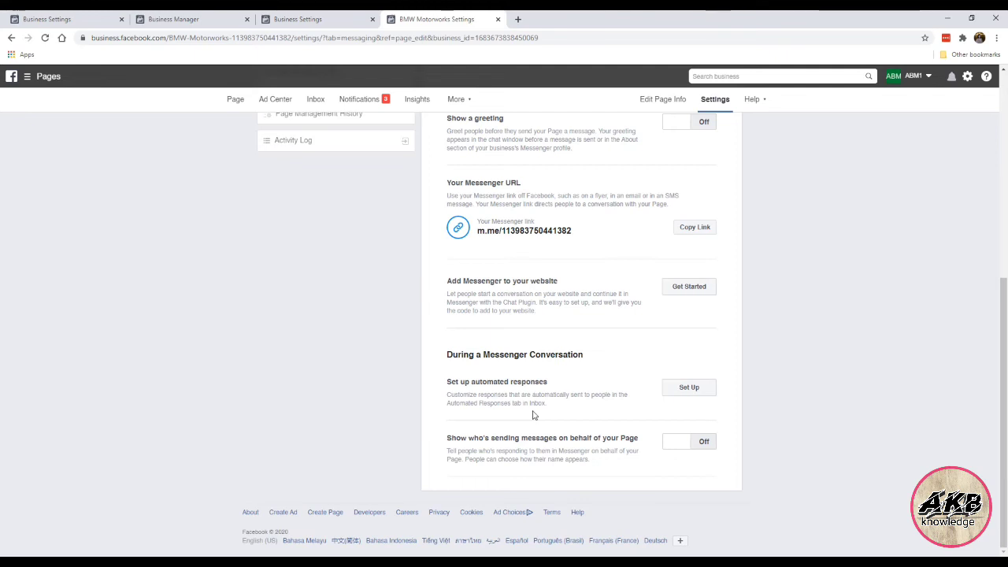
pyautogui.scroll(5, 533, 414)
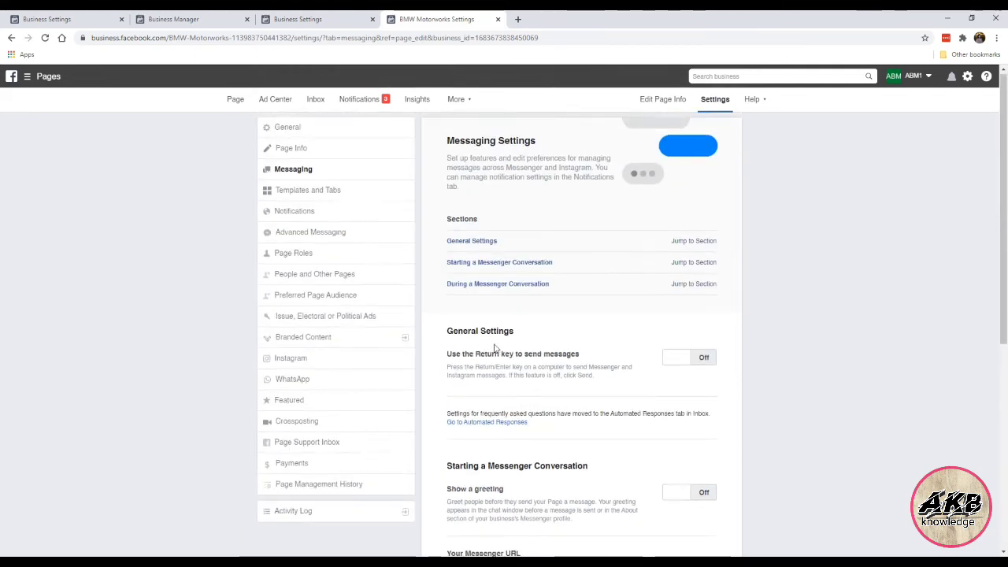
pyautogui.click(354, 199)
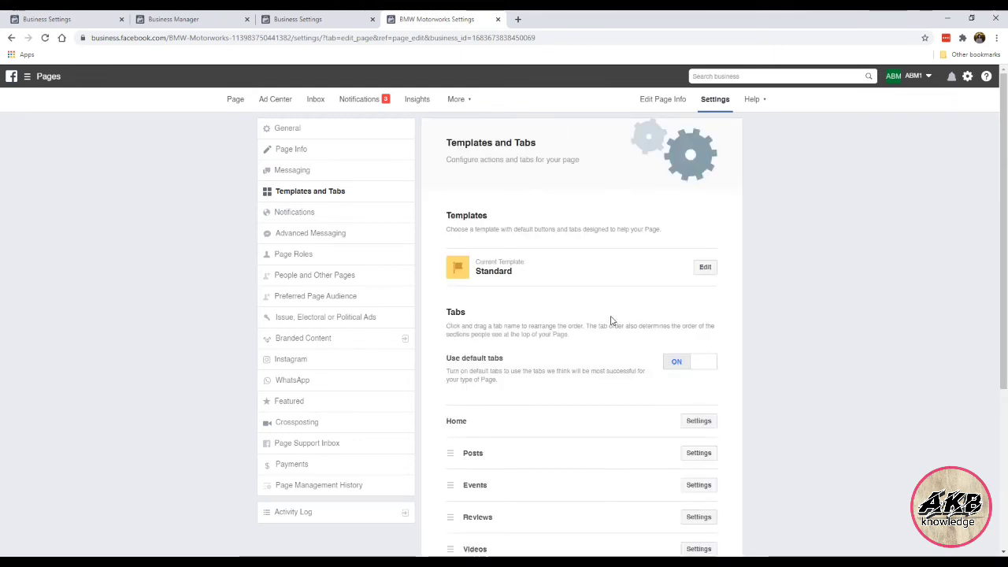
# Step: Switch 'Use default tabs' Off so the Page's tab list can be customised
pyautogui.scroll(-1, 608, 323)
pyautogui.scroll(1, 560, 275)
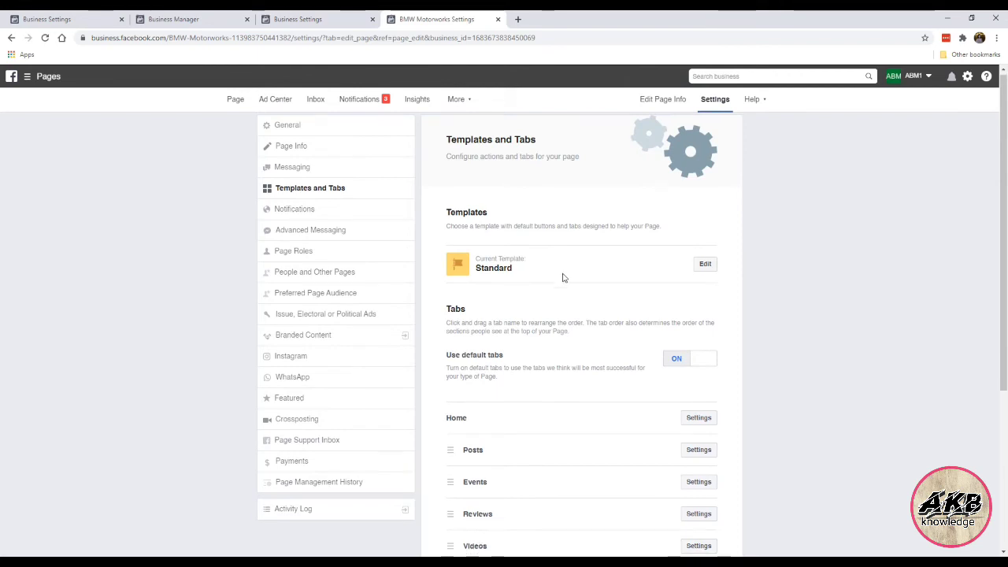
pyautogui.scroll(-2, 572, 268)
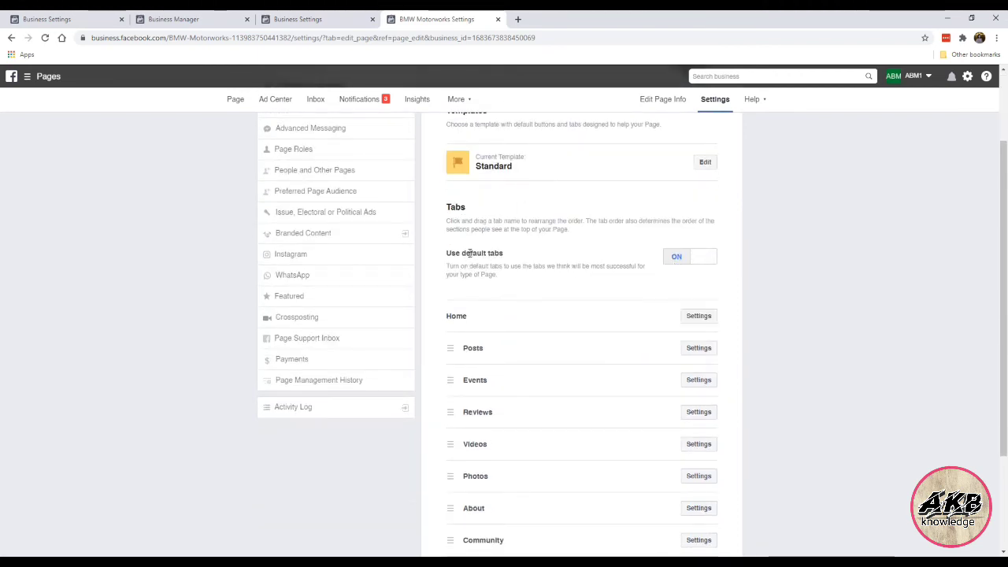
pyautogui.scroll(-2, 548, 289)
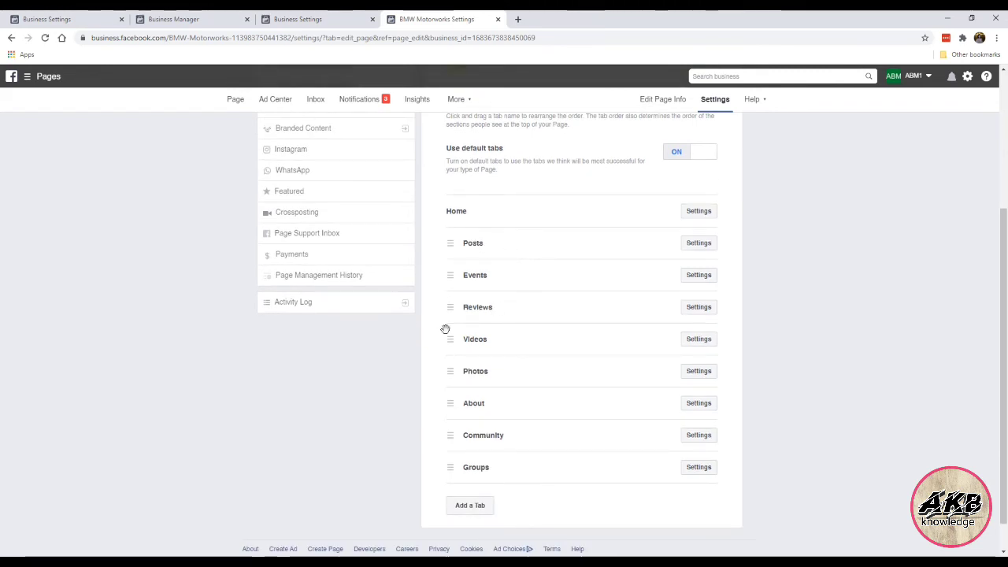
pyautogui.scroll(2, 518, 360)
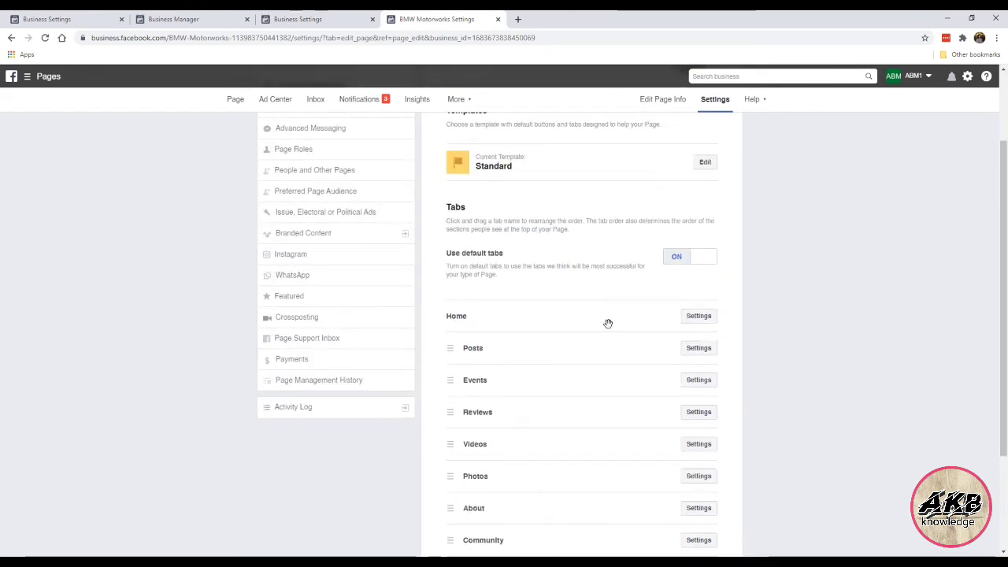
pyautogui.click(679, 259)
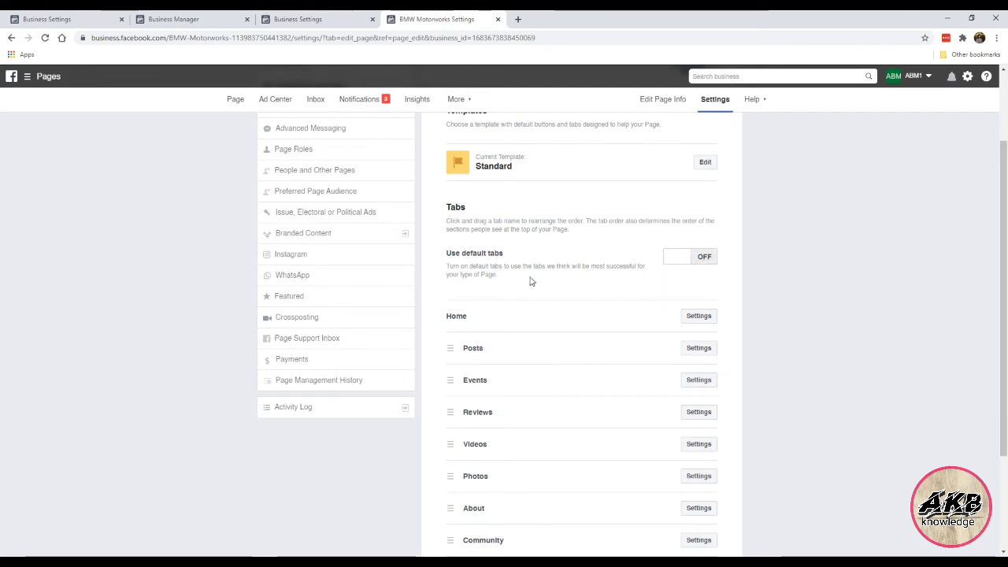
# Step: Hide the Events tab from the Page and save it
pyautogui.scroll(-2, 530, 282)
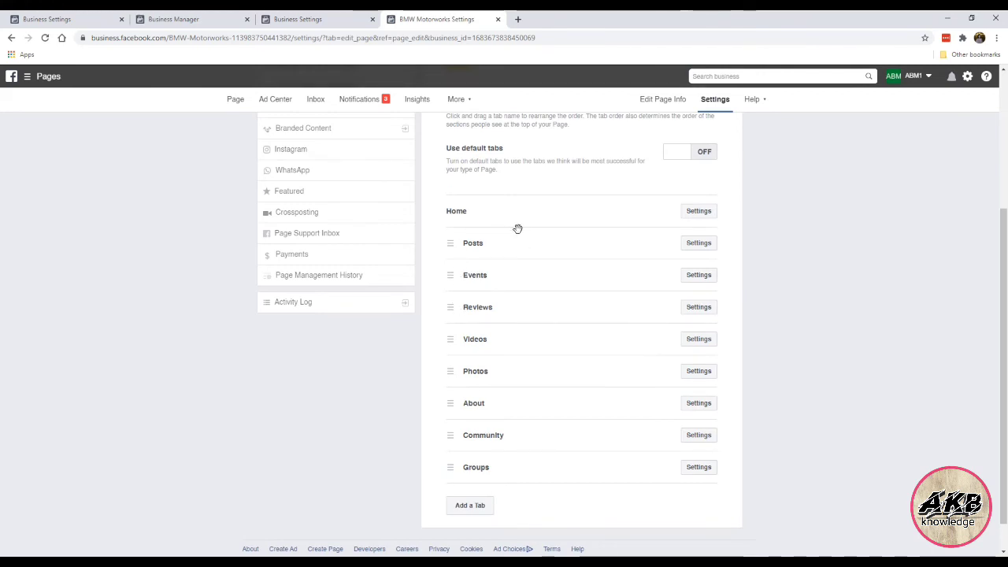
pyautogui.click(699, 245)
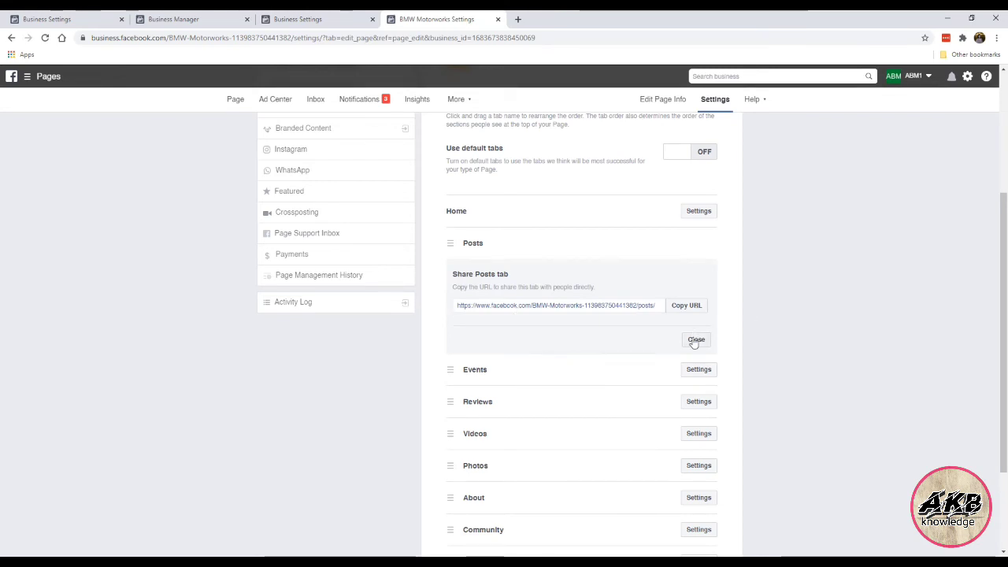
pyautogui.click(695, 341)
pyautogui.click(708, 278)
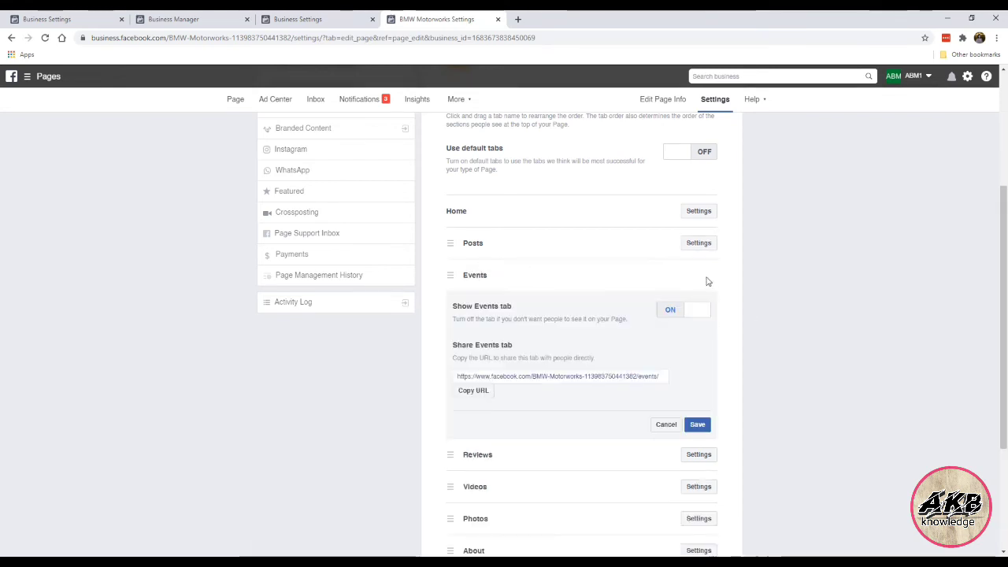
pyautogui.click(667, 311)
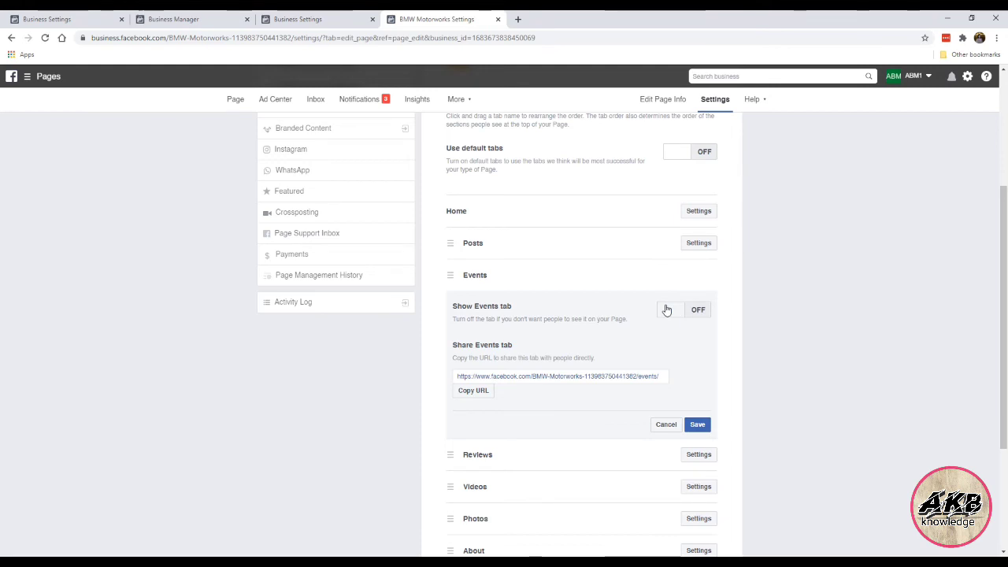
pyautogui.click(698, 425)
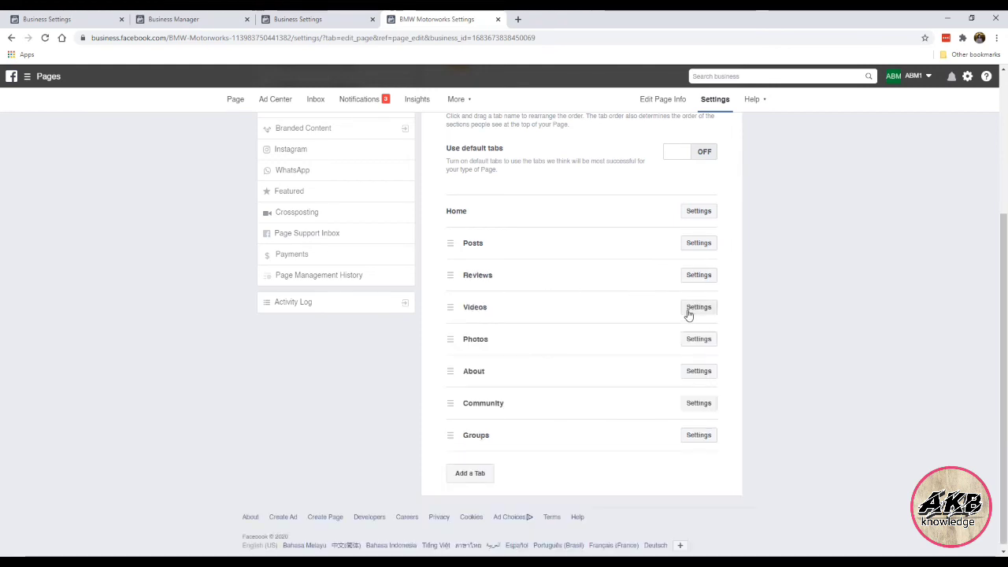
# Step: Turn Show Groups tab Off and save, leaving the Videos and Community tabs unchanged
pyautogui.click(689, 312)
pyautogui.click(695, 418)
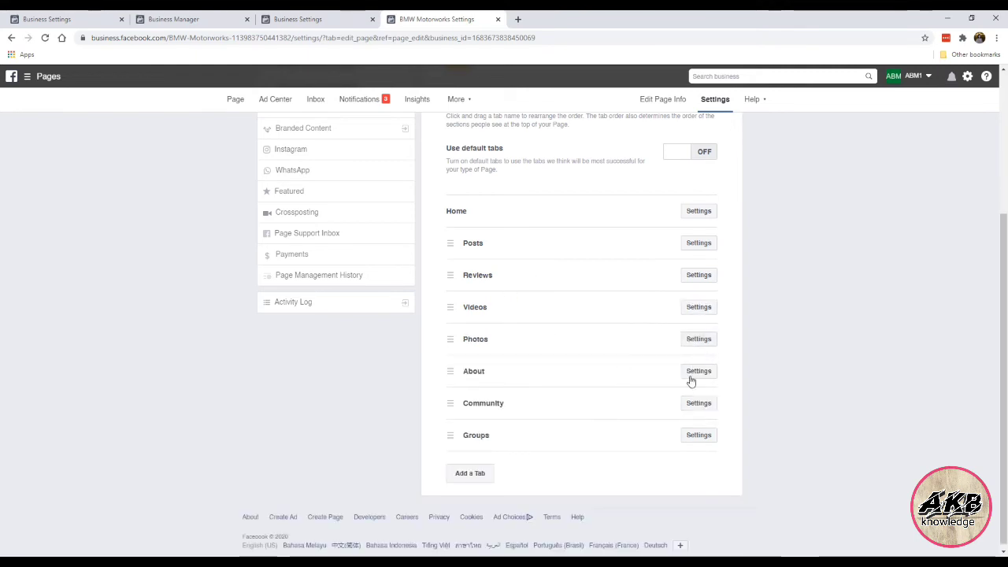
pyautogui.click(697, 404)
pyautogui.scroll(-2, 700, 429)
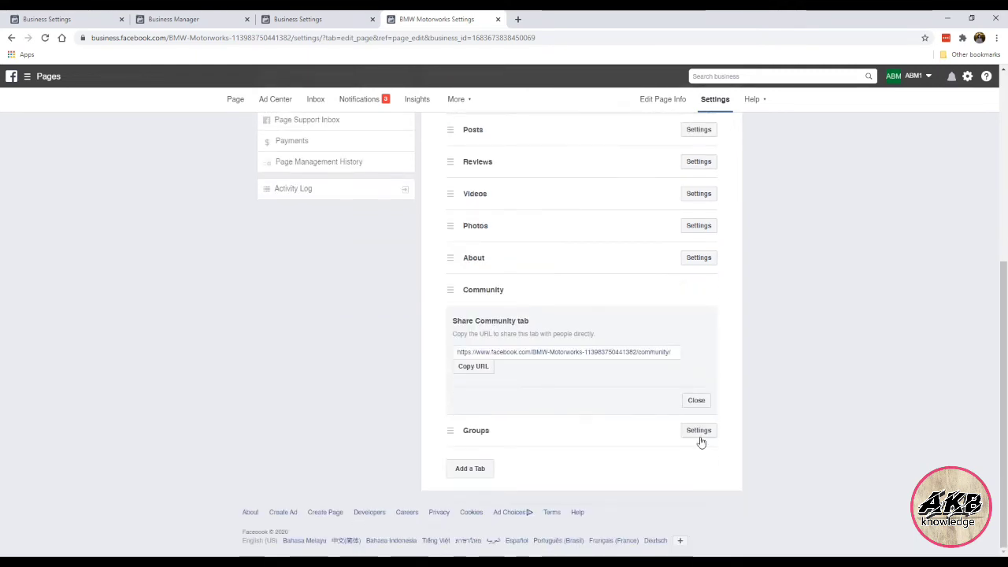
pyautogui.click(697, 402)
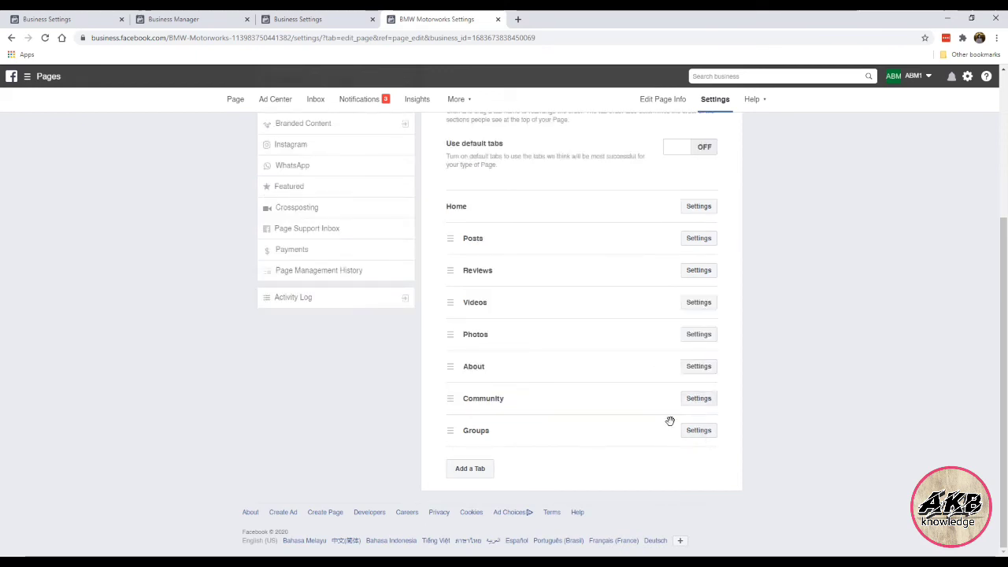
pyautogui.click(691, 432)
pyautogui.scroll(-2, 685, 432)
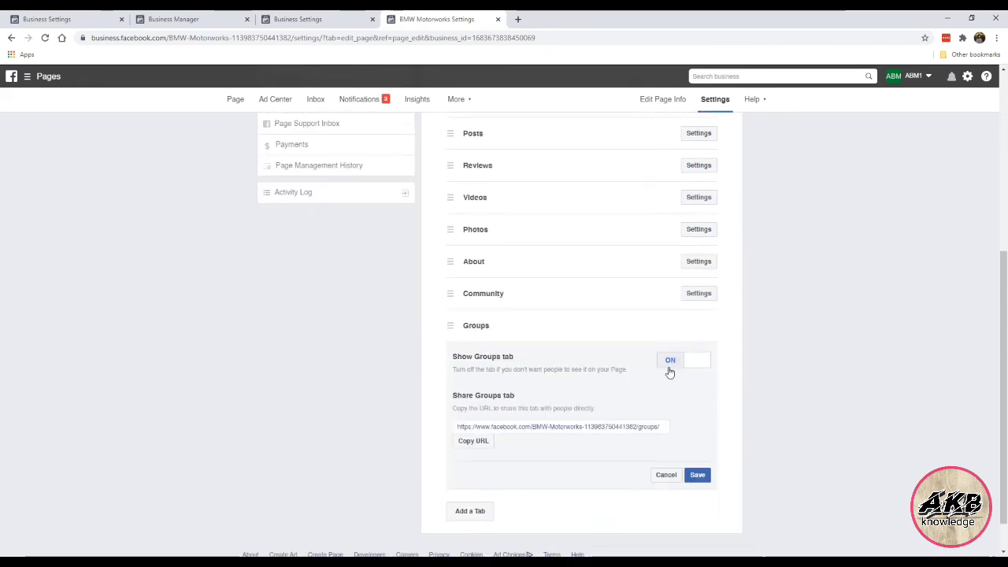
pyautogui.click(668, 367)
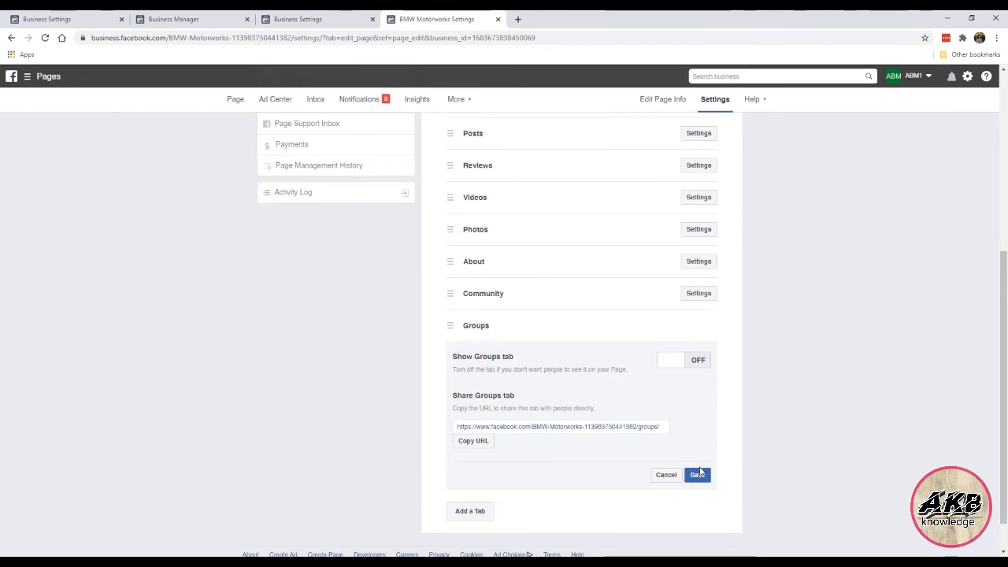
pyautogui.click(699, 473)
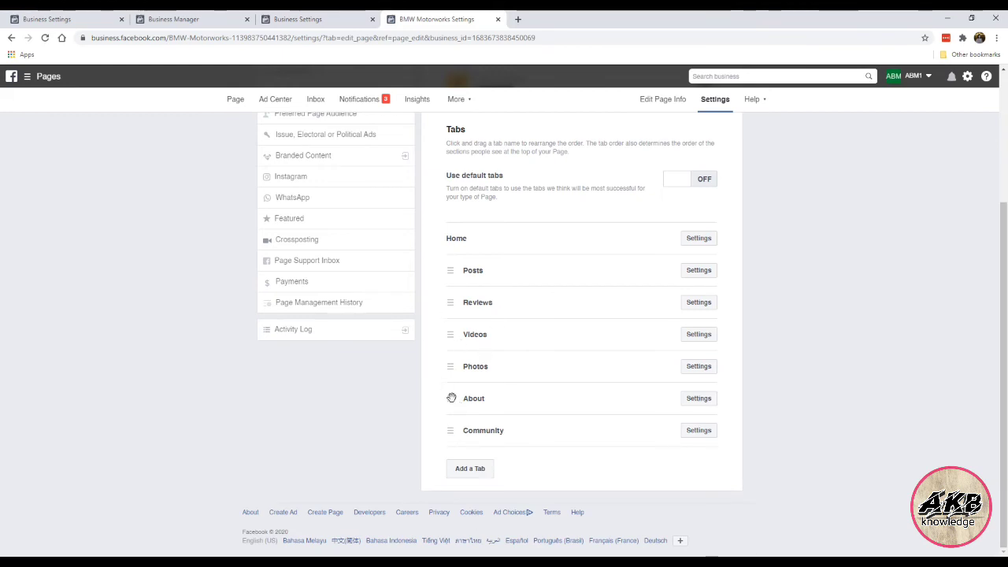
# Step: Reorder the tabs: About right after Home, Photos before Videos, Reviews at the end
pyautogui.moveTo(461, 270)
pyautogui.mouseDown()
pyautogui.moveTo(450, 279)
pyautogui.moveTo(451, 269)
pyautogui.mouseUp()
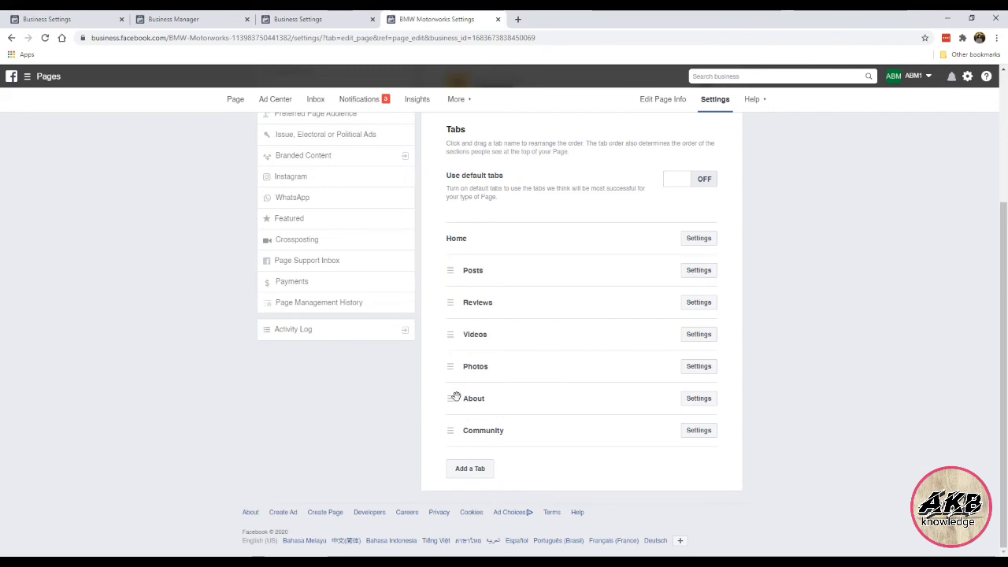
pyautogui.moveTo(454, 402); pyautogui.dragTo(453, 267)
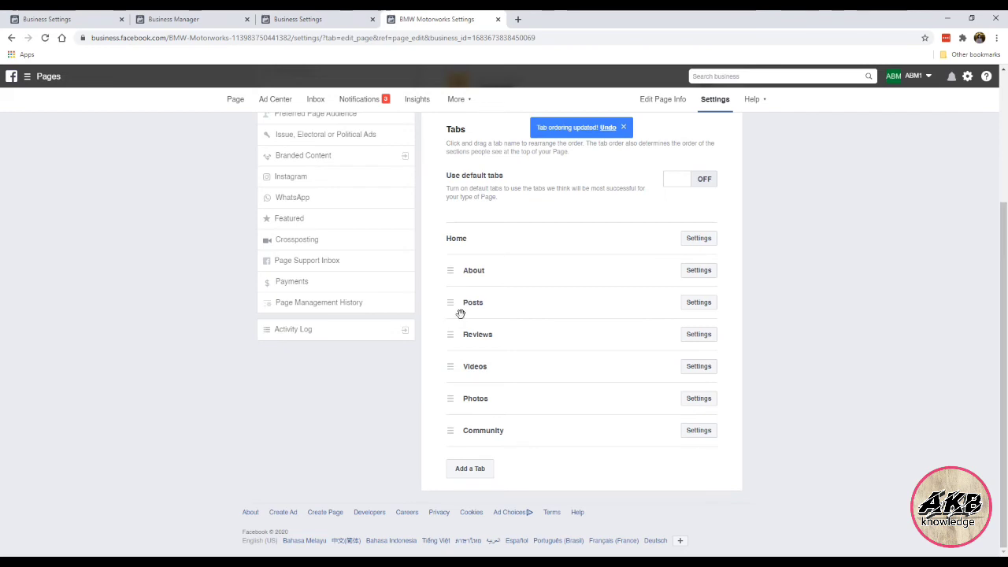
pyautogui.moveTo(452, 370)
pyautogui.mouseDown()
pyautogui.moveTo(452, 346)
pyautogui.moveTo(452, 355)
pyautogui.mouseUp()
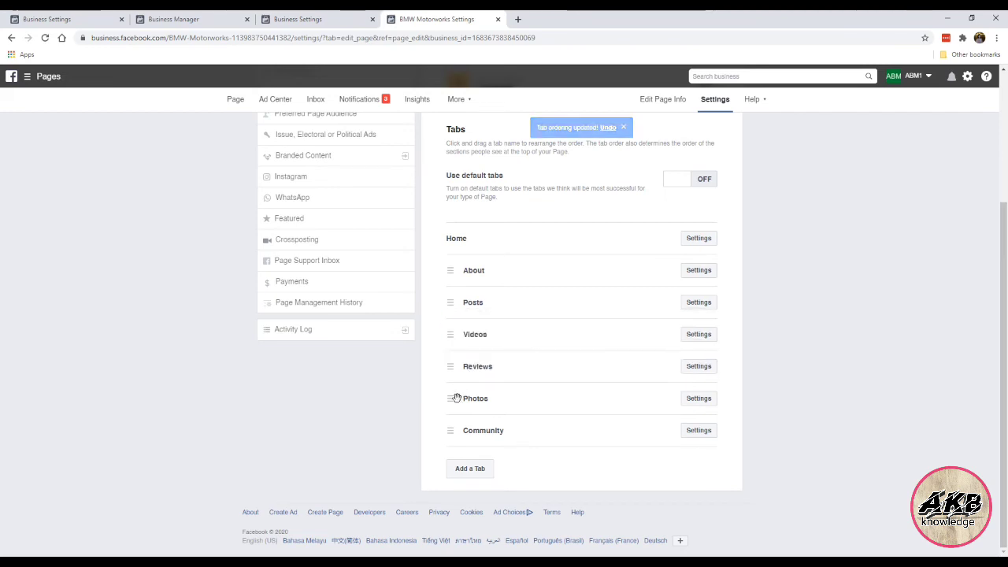
pyautogui.moveTo(455, 397); pyautogui.dragTo(450, 335)
pyautogui.moveTo(454, 403); pyautogui.dragTo(459, 456)
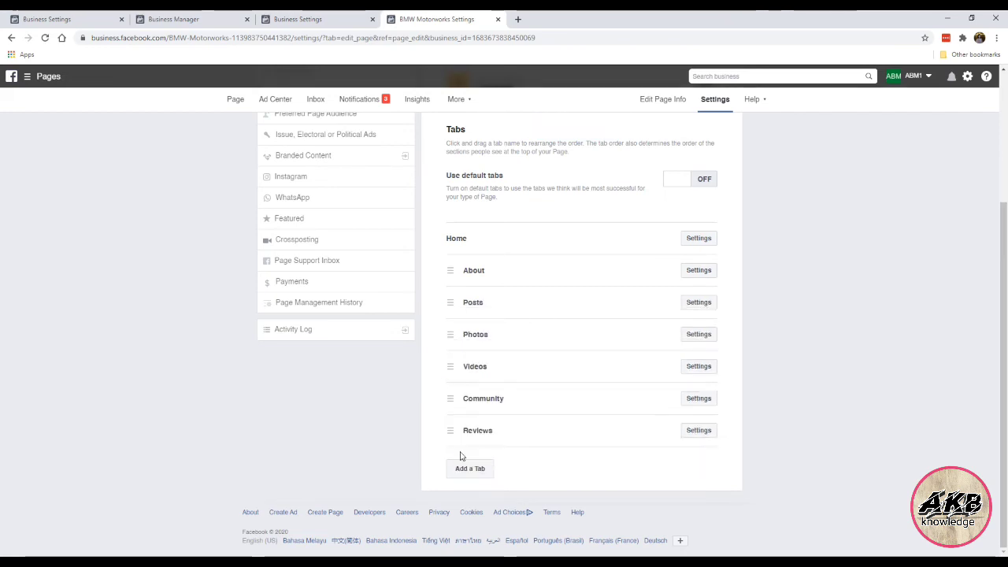
# Step: Turn Show Reviews Off in the Reviews tab settings and save
pyautogui.click(699, 430)
pyautogui.scroll(-2, 670, 355)
pyautogui.scroll(1, 636, 259)
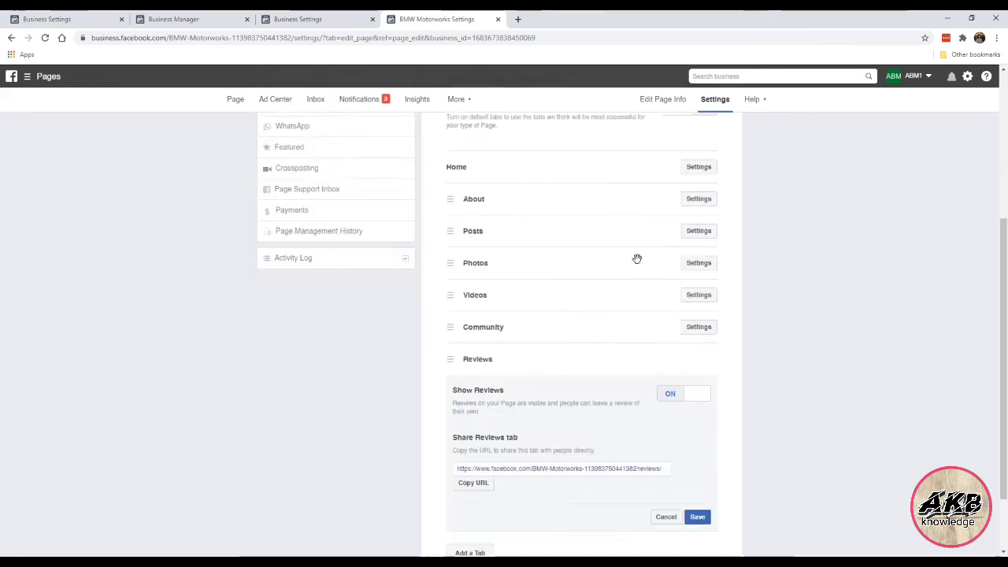
pyautogui.scroll(-2, 507, 273)
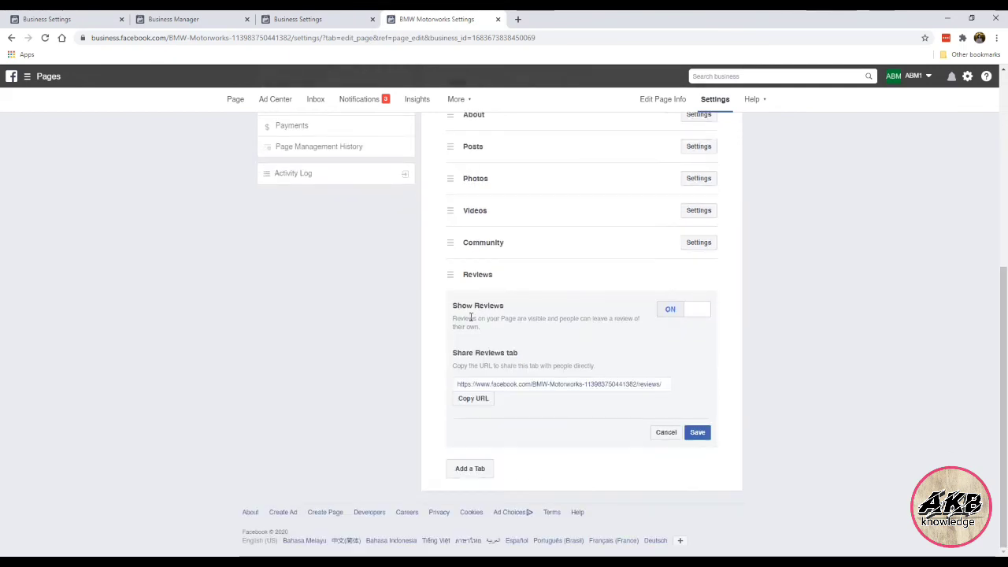
pyautogui.click(671, 315)
pyautogui.click(699, 433)
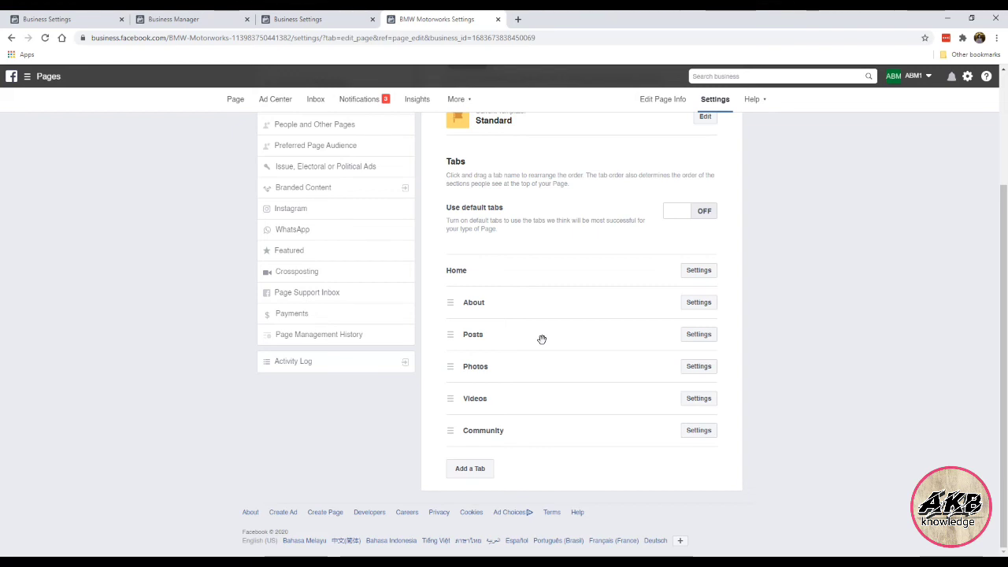
pyautogui.scroll(2, 542, 339)
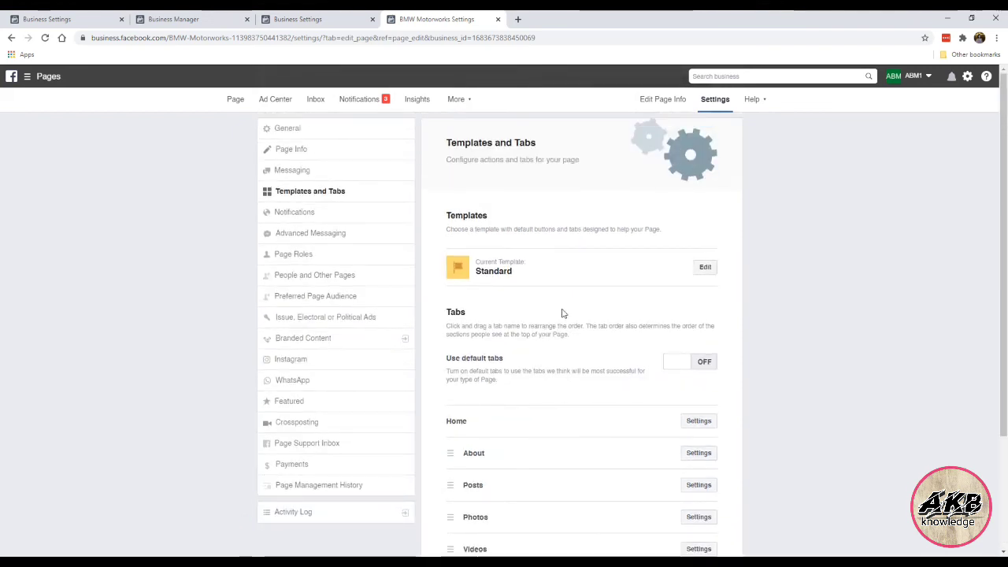
pyautogui.scroll(-2, 562, 313)
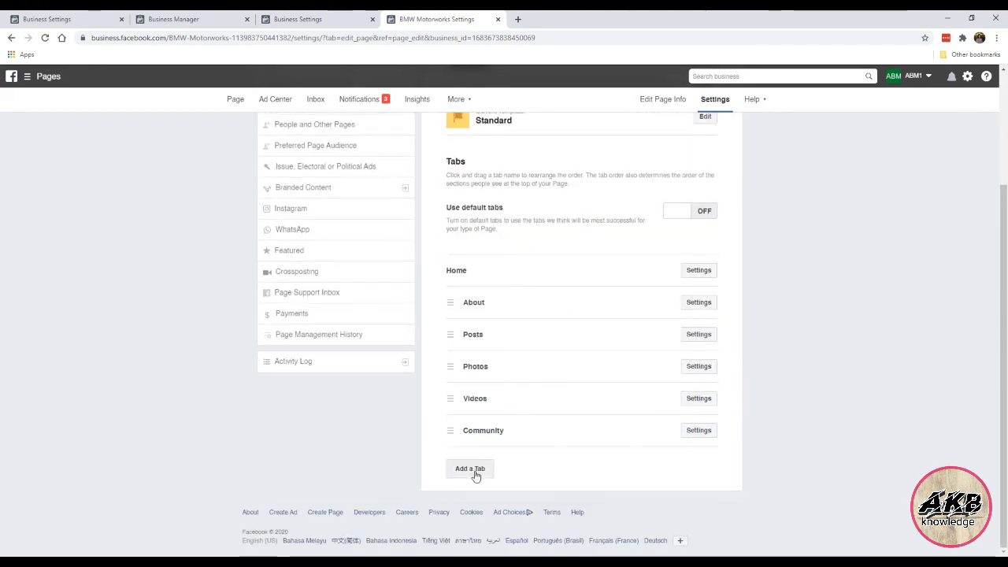
pyautogui.click(475, 471)
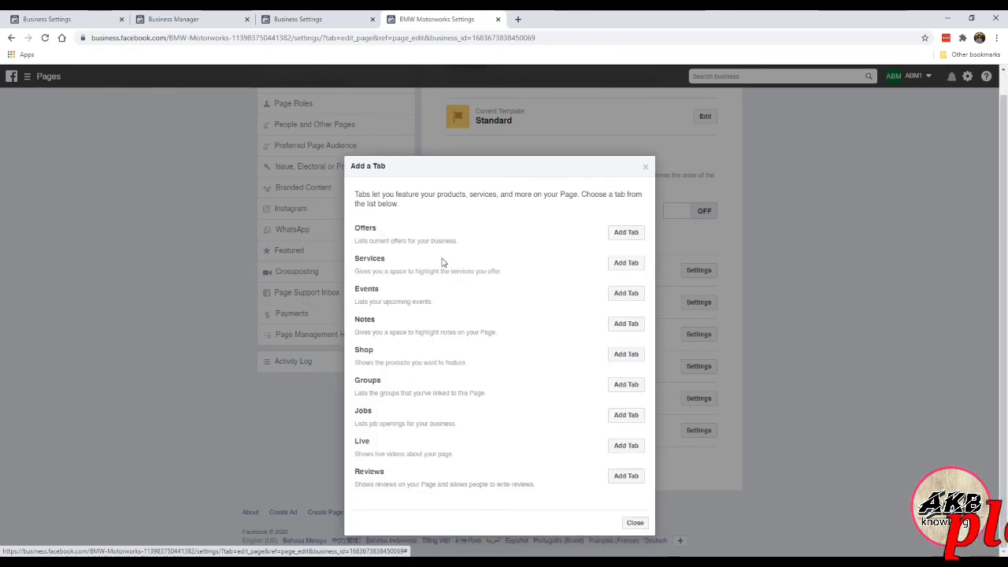
pyautogui.click(647, 168)
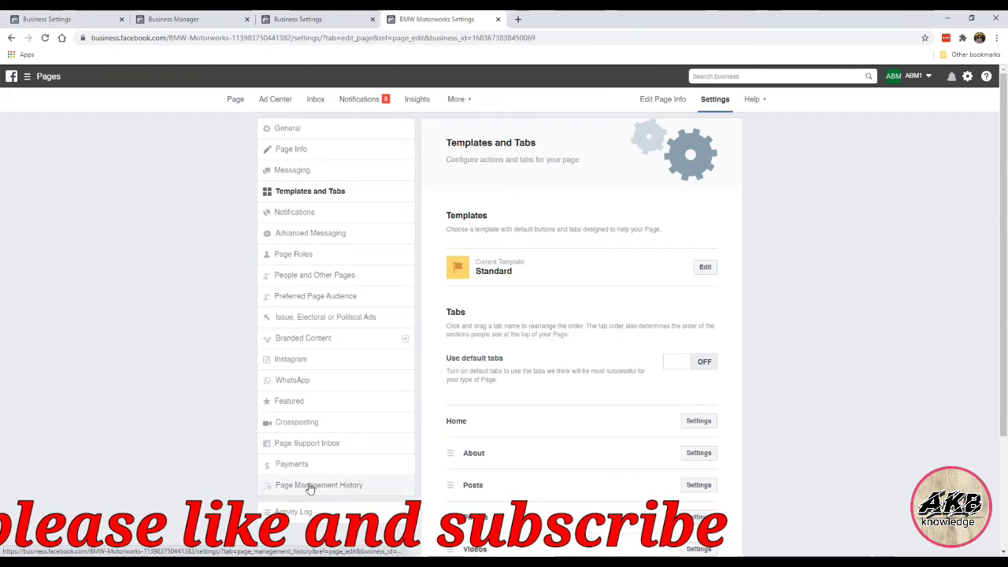
# Step: Start an Instagram connection, abandon the login without linking, and return to the BMW Motorworks Page home
pyautogui.click(323, 362)
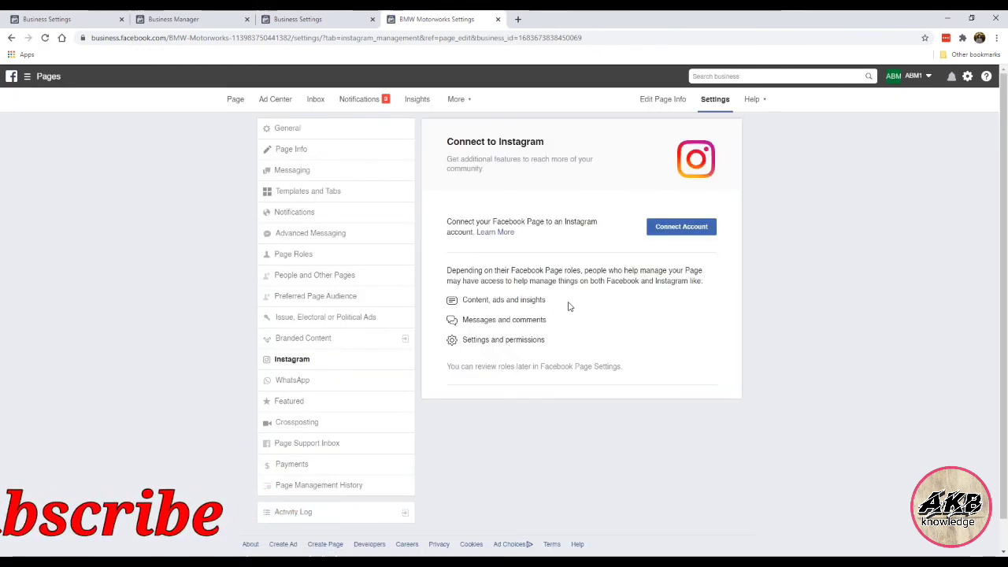
pyautogui.click(682, 227)
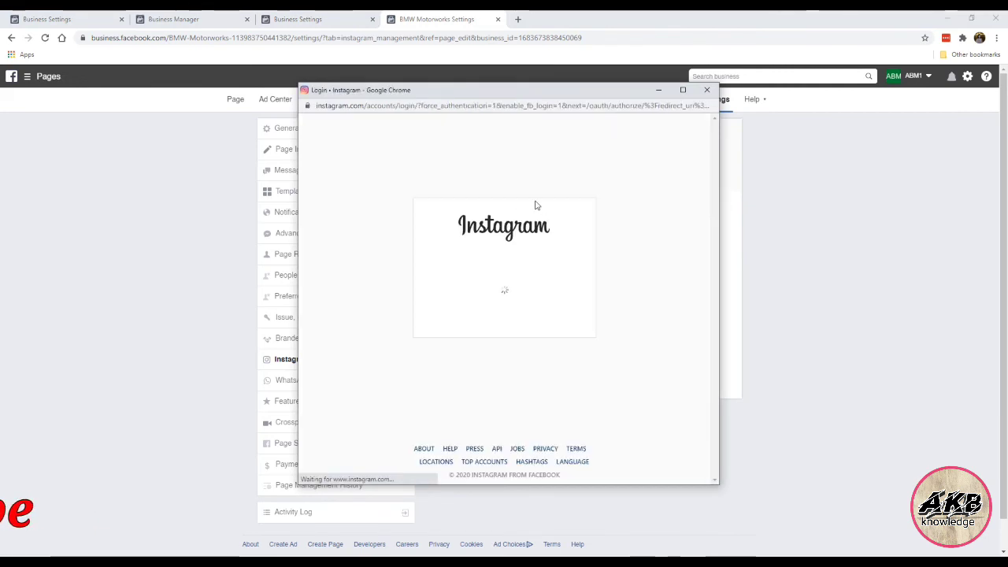
pyautogui.click(462, 264)
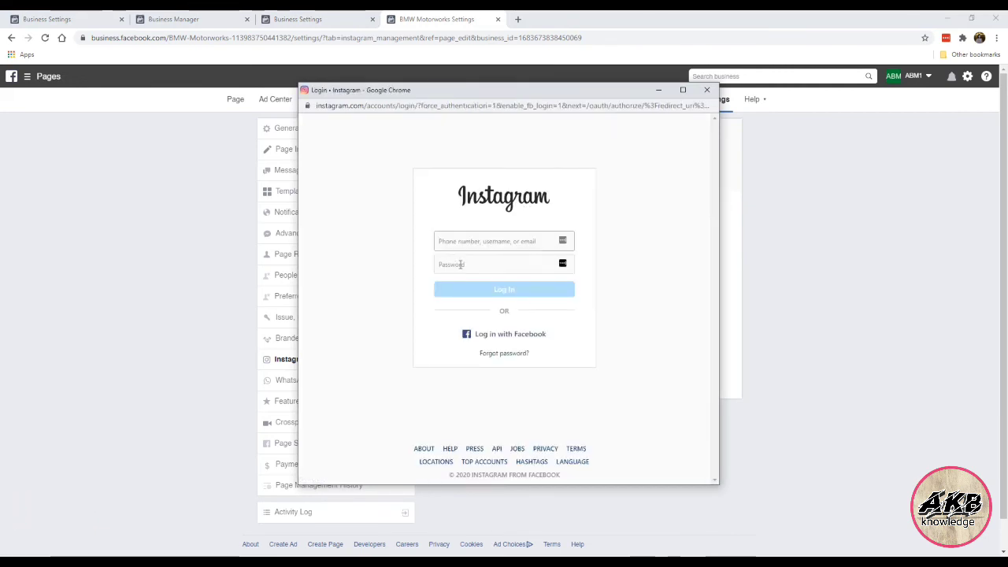
pyautogui.click(707, 92)
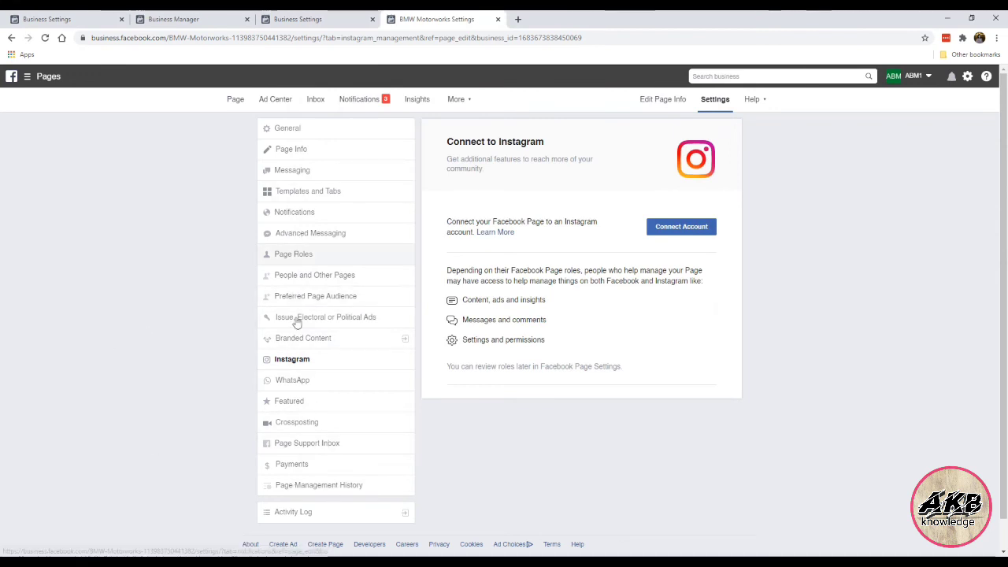
pyautogui.click(239, 105)
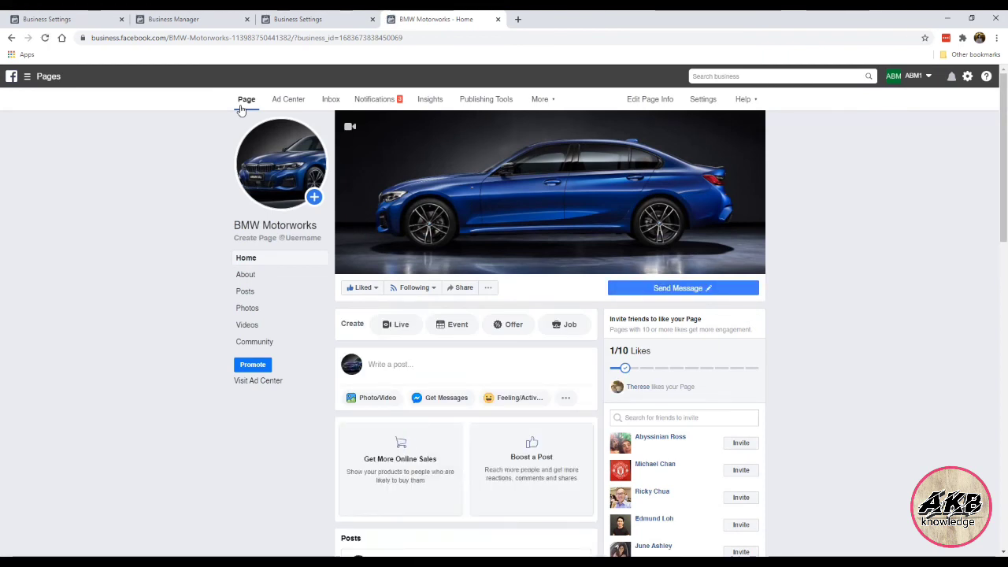
pyautogui.scroll(-8, 193, 281)
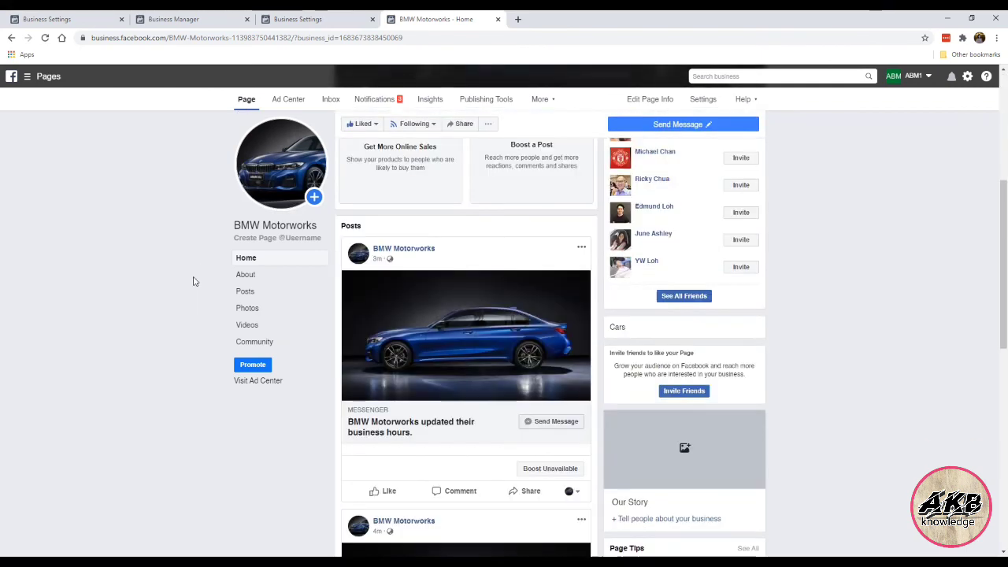
pyautogui.scroll(-5, 194, 281)
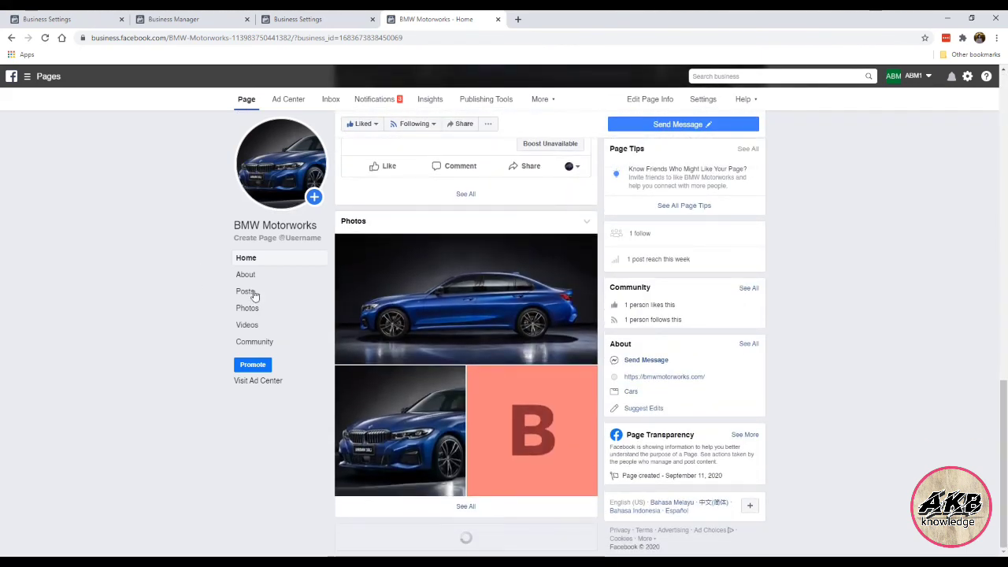
pyautogui.scroll(6, 598, 326)
pyautogui.scroll(8, 598, 325)
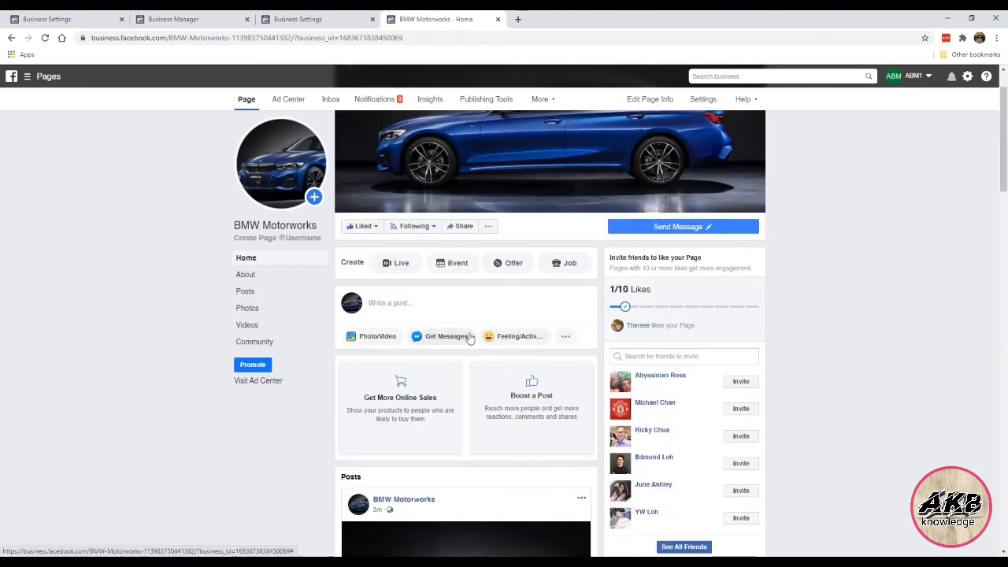
pyautogui.click(459, 309)
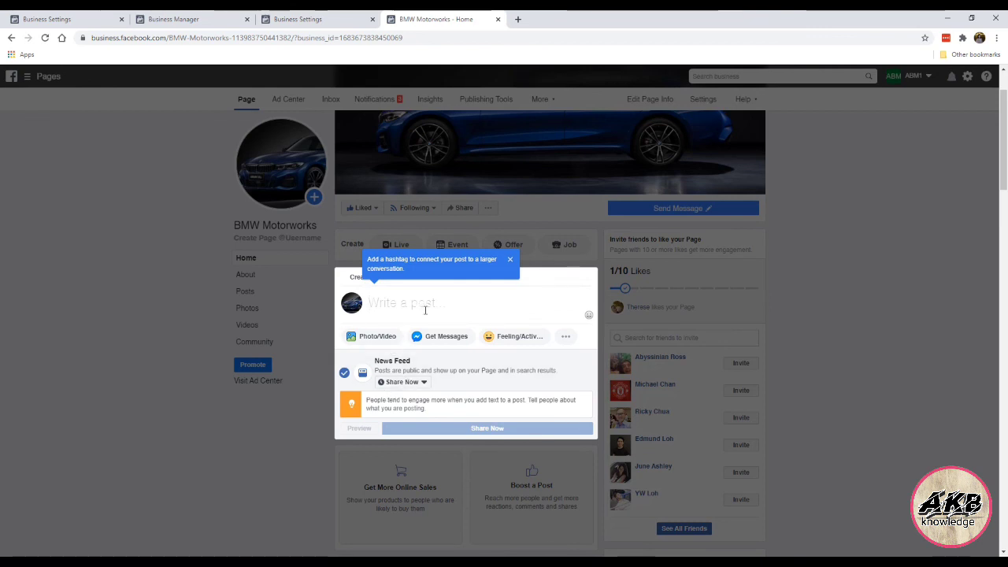
pyautogui.click(418, 384)
pyautogui.click(409, 415)
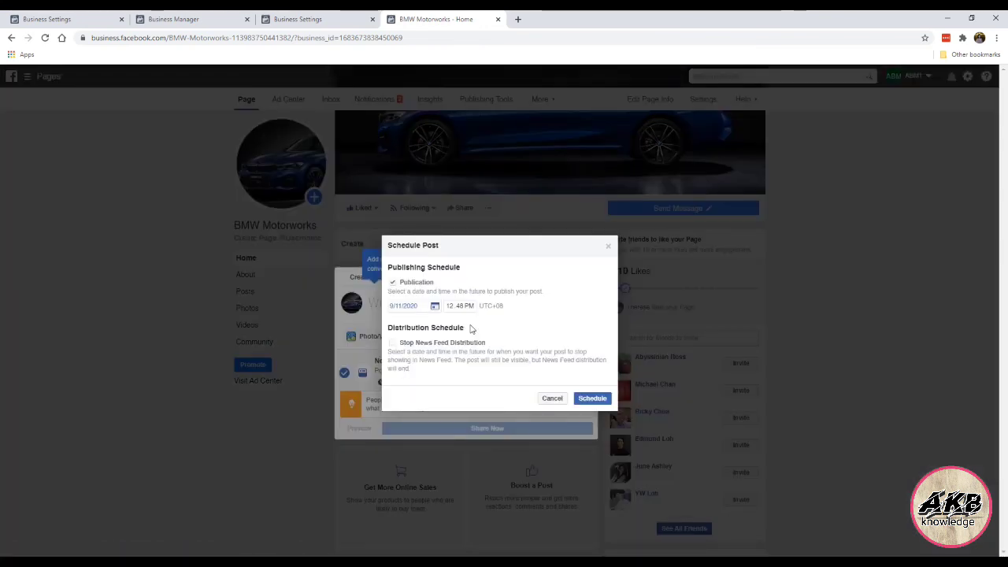
pyautogui.click(608, 248)
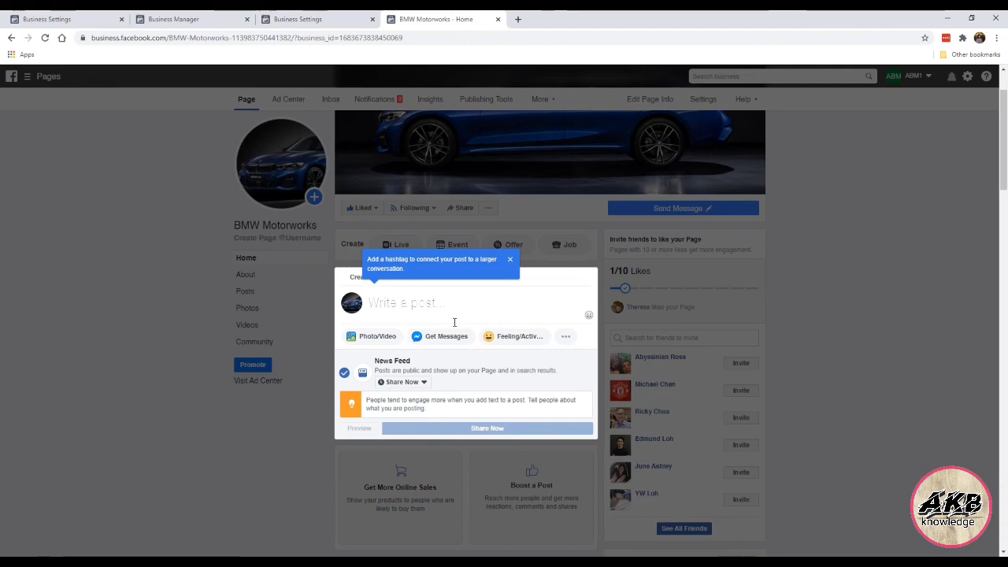
pyautogui.click(171, 357)
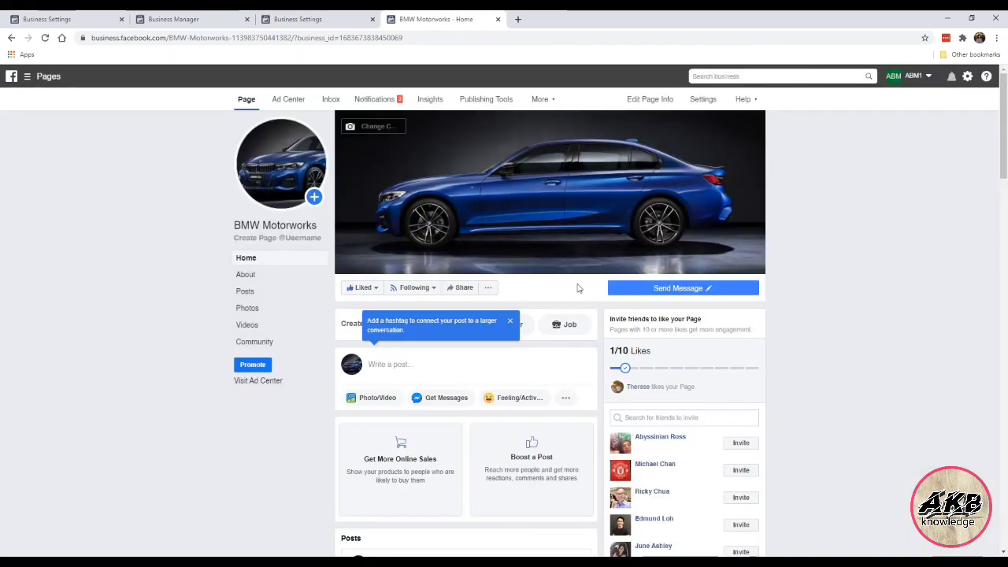
pyautogui.scroll(-3, 473, 365)
pyautogui.scroll(-2, 473, 374)
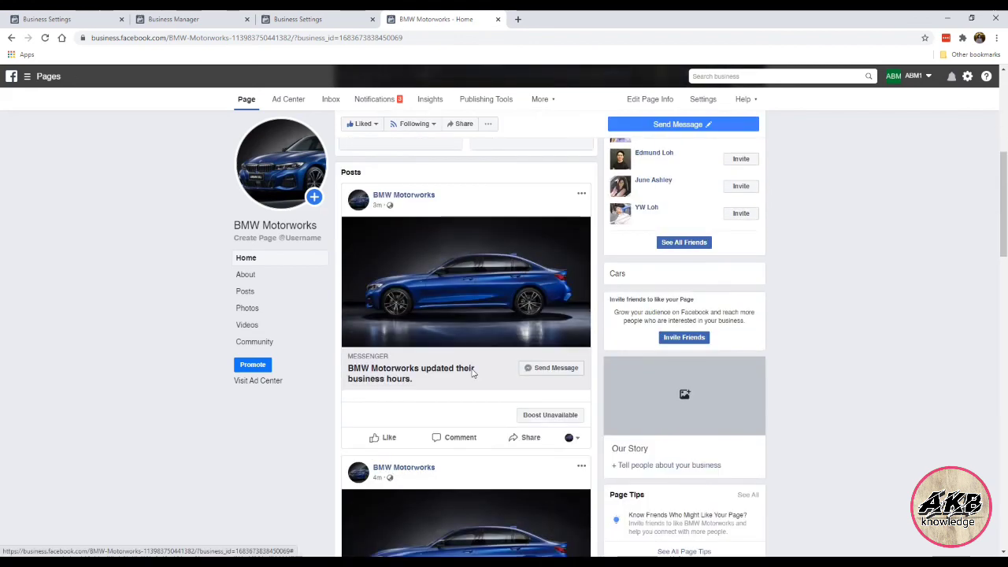
pyautogui.scroll(5, 464, 259)
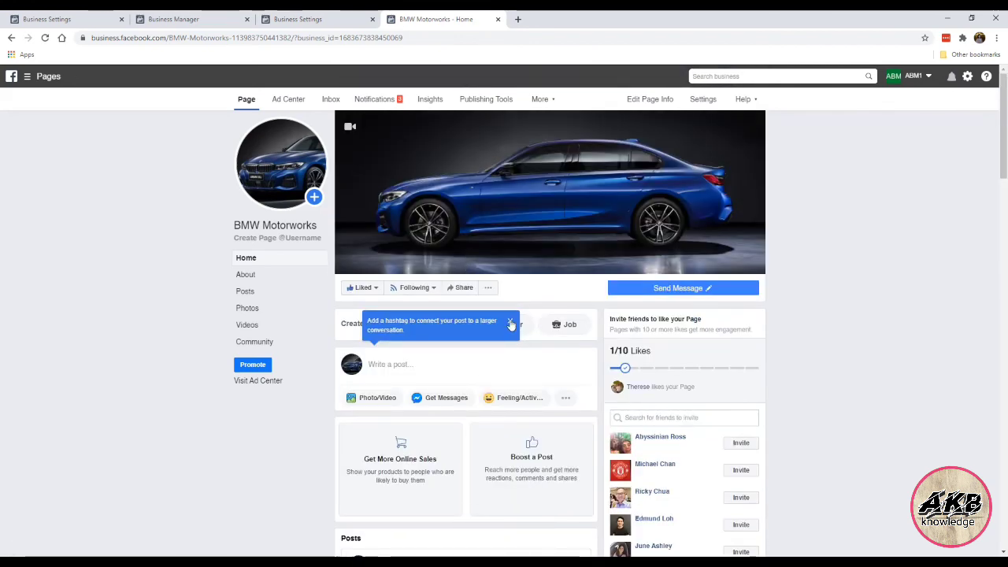
pyautogui.click(510, 322)
pyautogui.click(125, 315)
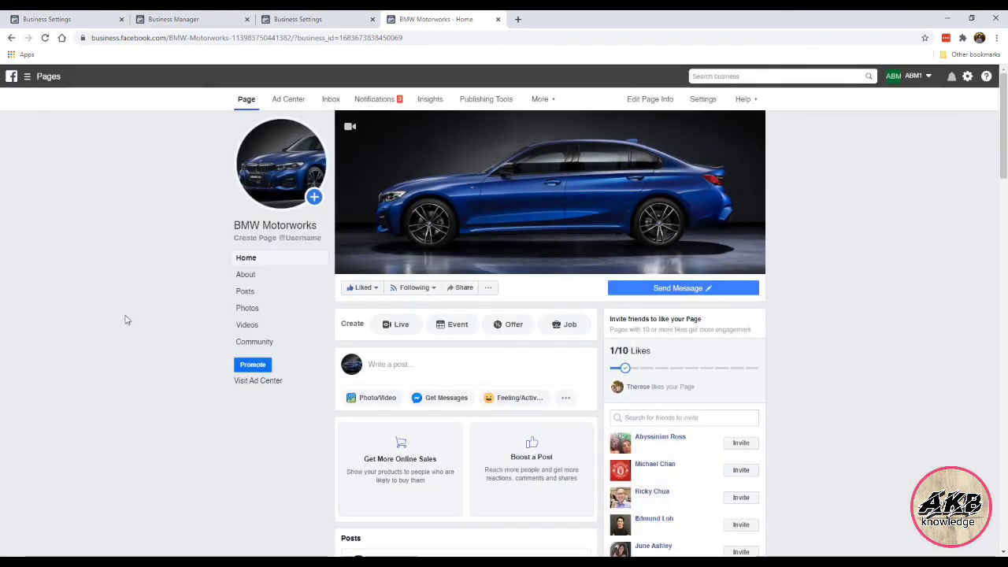